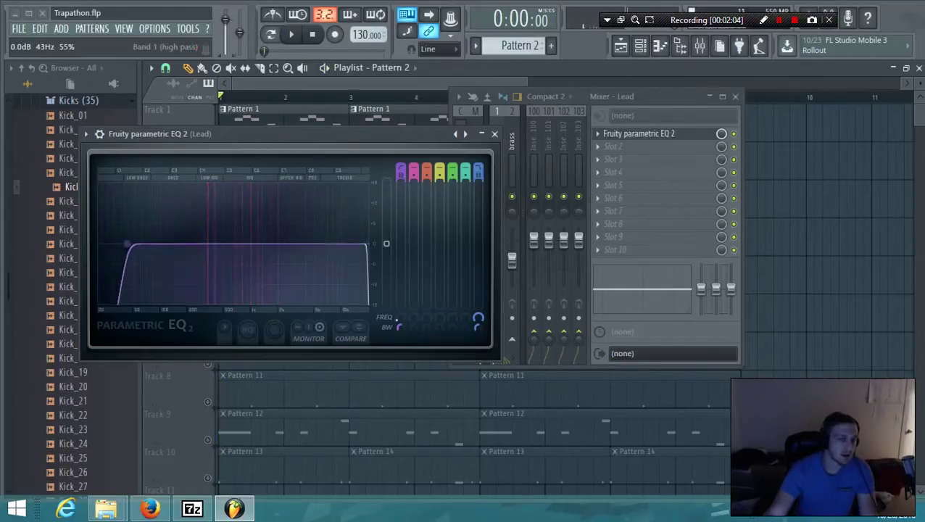
Raise the high-pass band of the Lead track's EQ to about 281 Hz during playback and close the EQ.
{"action": "key", "text": "space"}
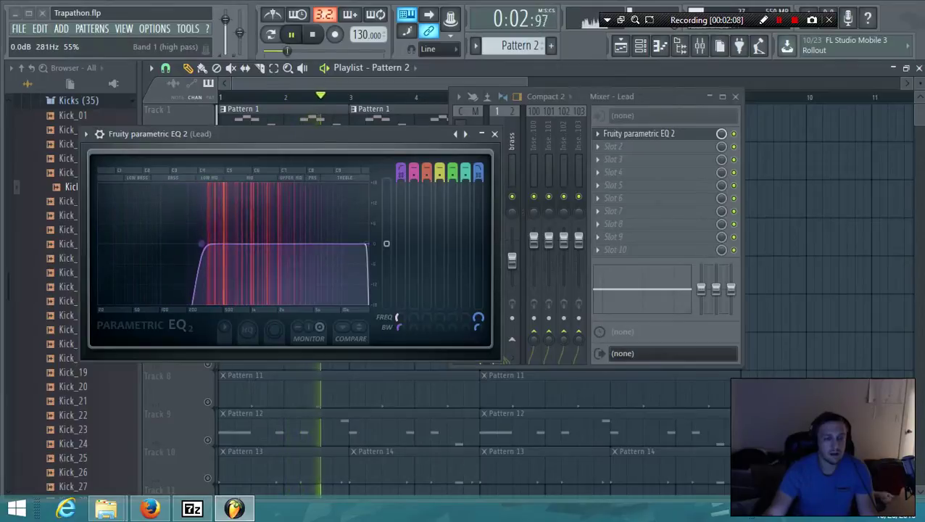
{"action": "left_click", "coordinate": [495, 133]}
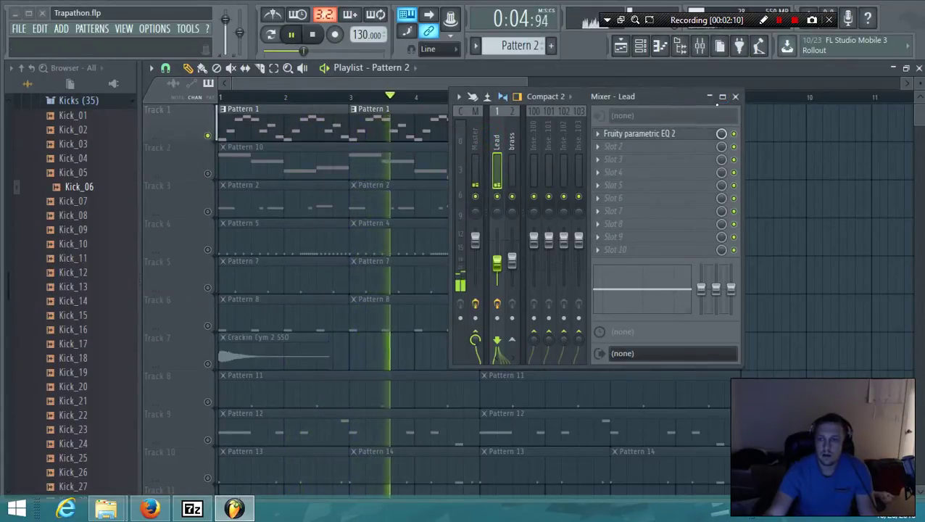
Widen the mixer to show more tracks and raise the Lead track's volume slightly.
{"action": "left_click", "coordinate": [722, 96]}
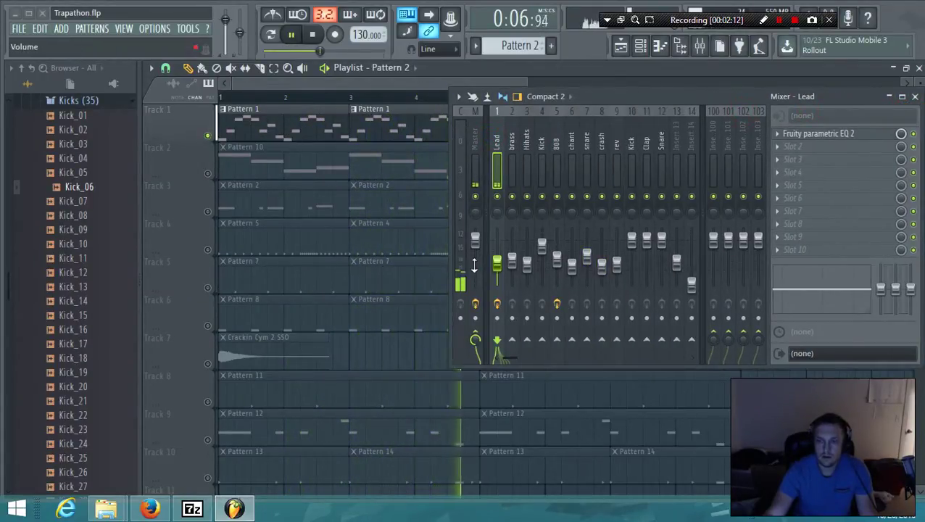
{"action": "mouse_move", "coordinate": [498, 261]}
{"action": "left_mouse_down"}
{"action": "mouse_move", "coordinate": [498, 274]}
{"action": "mouse_move", "coordinate": [497, 258]}
{"action": "left_mouse_up"}
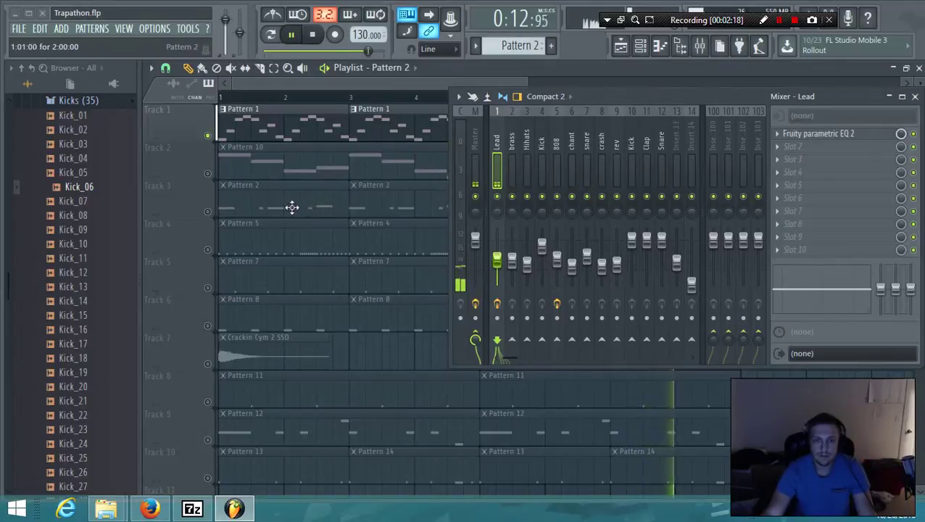
Unmute playlist Track 2 and bring up Pattern 10's reFX Nexus #2 channel in the channel rack.
{"action": "left_click", "coordinate": [208, 174]}
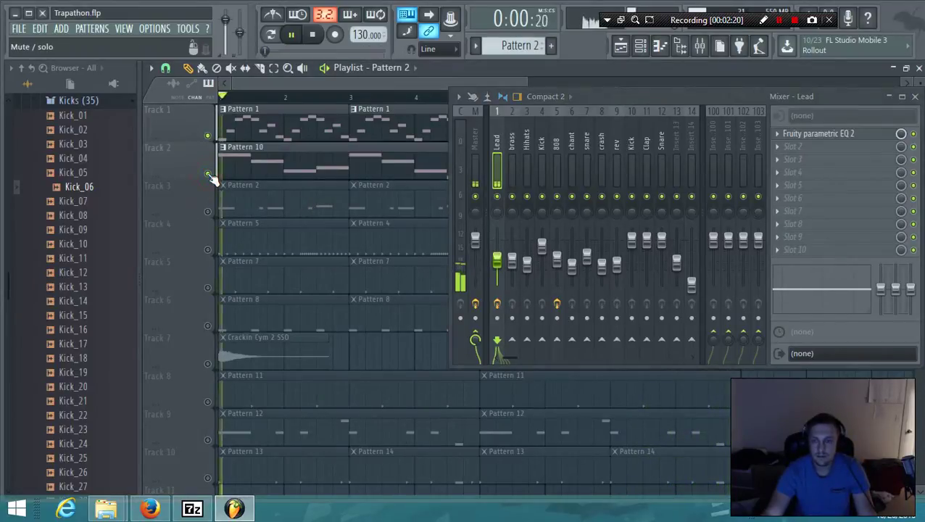
{"action": "double_click", "coordinate": [410, 169]}
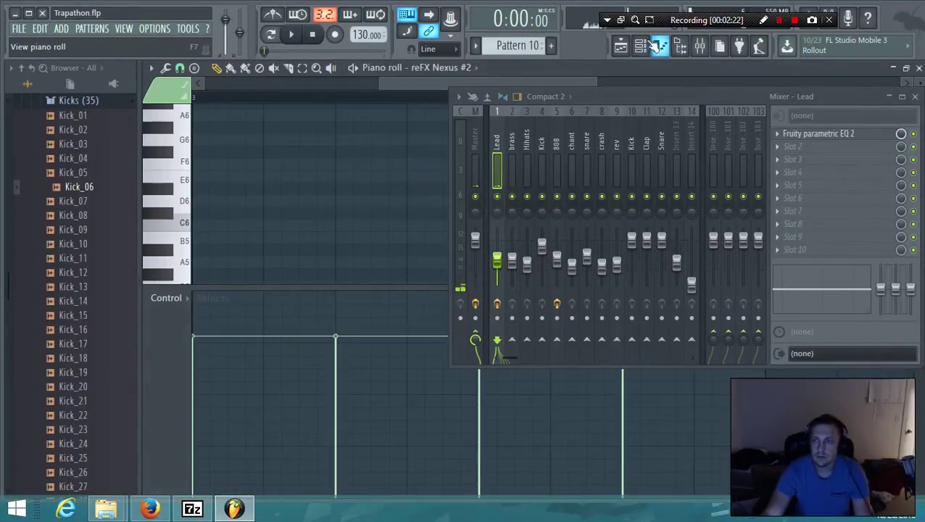
{"action": "left_click", "coordinate": [649, 45]}
{"action": "scroll", "coordinate": [382, 433], "scroll_direction": "down", "scroll_amount": 1}
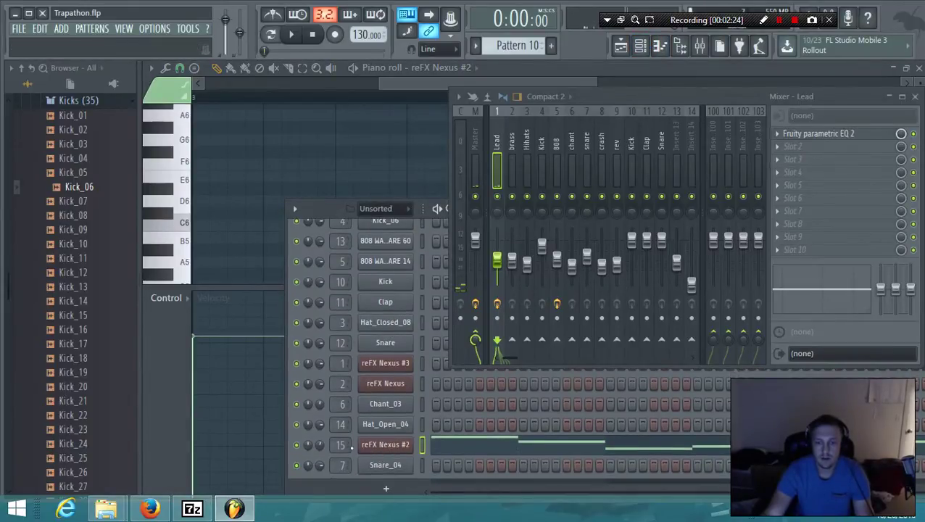
Find a free mixer insert and route the reFX Nexus #2 channel to insert 16.
{"action": "scroll", "coordinate": [593, 143], "scroll_direction": "down", "scroll_amount": 4}
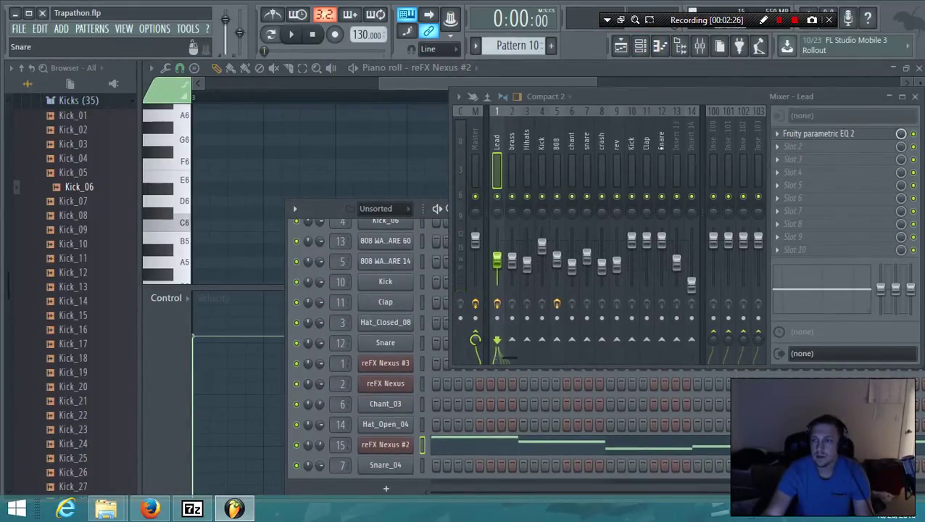
{"action": "left_click", "coordinate": [585, 137]}
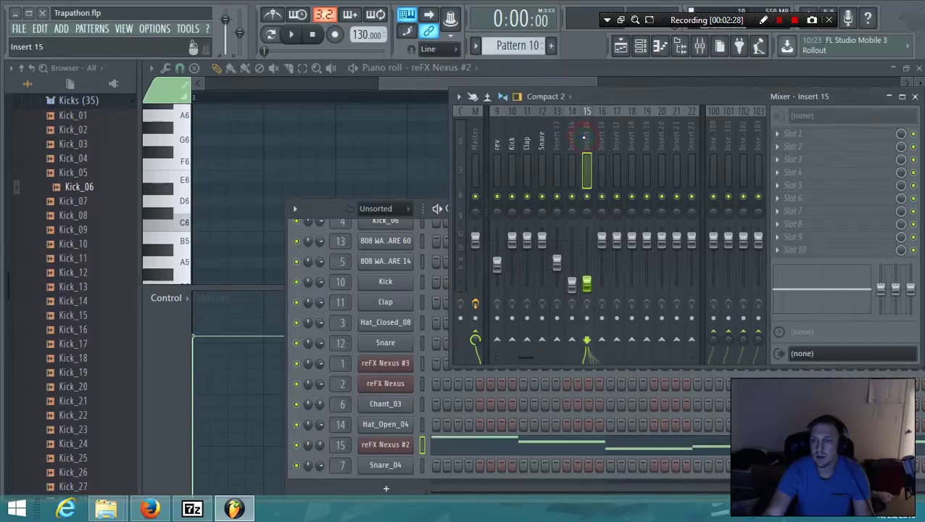
{"action": "scroll", "coordinate": [409, 406], "scroll_direction": "down", "scroll_amount": 1}
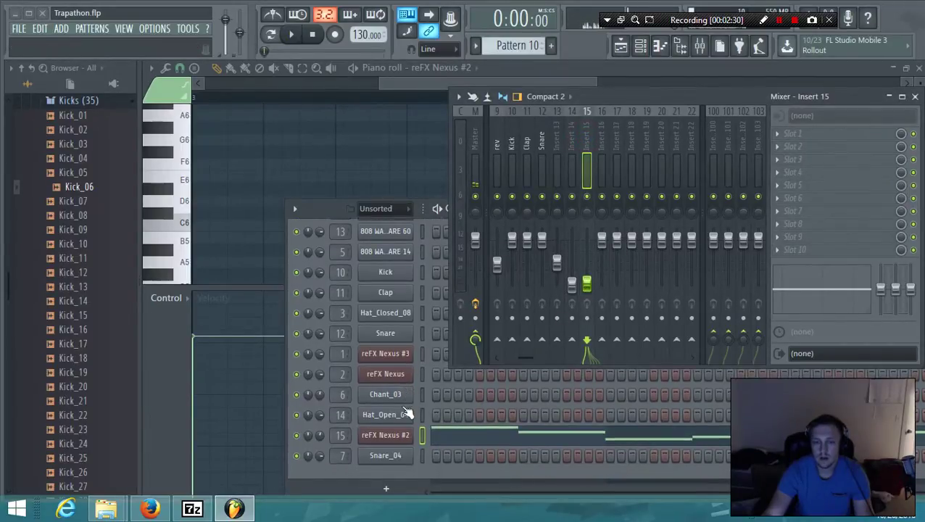
{"action": "left_click_drag", "start_coordinate": [343, 436], "coordinate": [343, 429]}
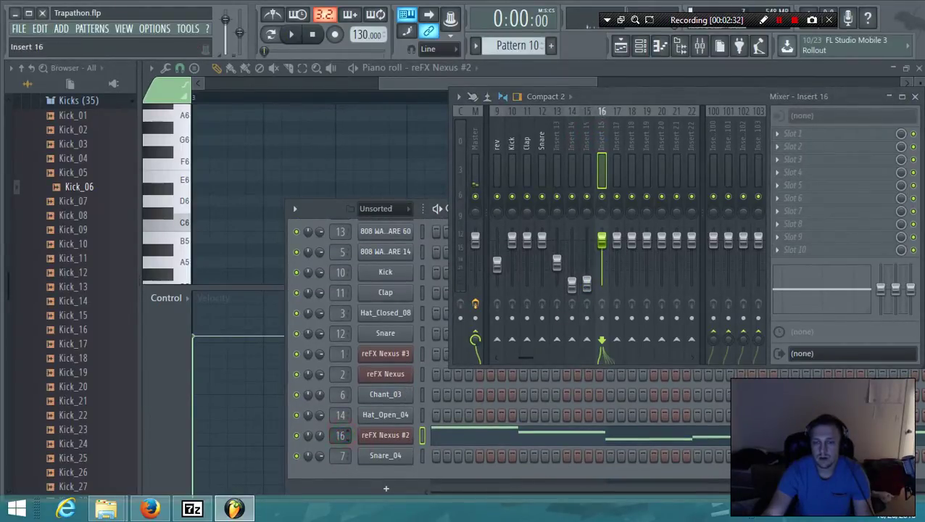
Reset the reFX Nexus #2 channel volume and lower the fader of mixer insert 16 to about -25 dB.
{"action": "right_click", "coordinate": [320, 435]}
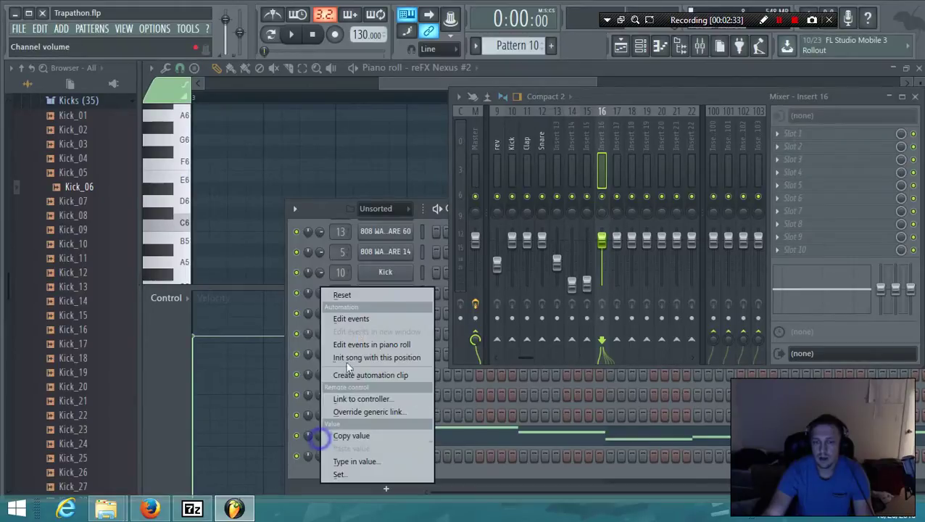
{"action": "left_click", "coordinate": [351, 296]}
{"action": "left_click_drag", "start_coordinate": [601, 252], "coordinate": [602, 282]}
{"action": "key", "text": "space"}
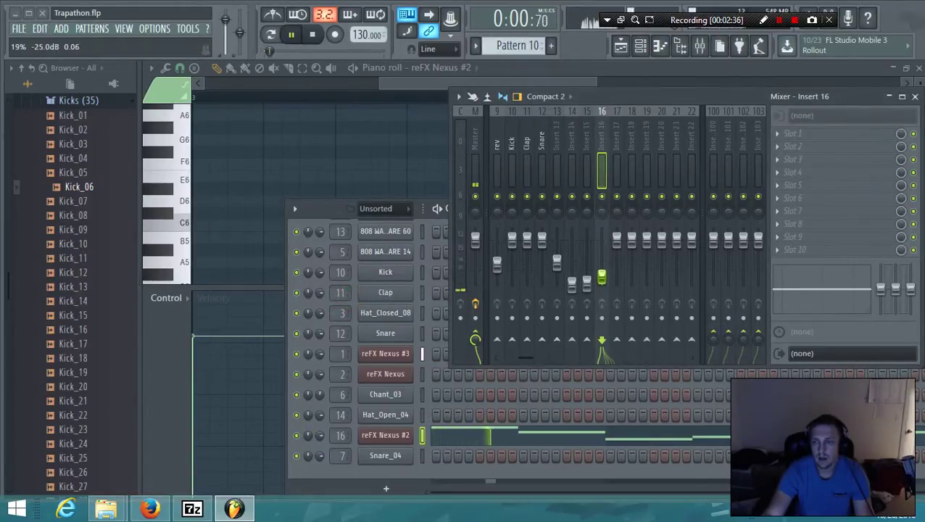
Rename mixer insert 16 as lead2.
{"action": "right_click", "coordinate": [607, 110]}
{"action": "left_click", "coordinate": [640, 124]}
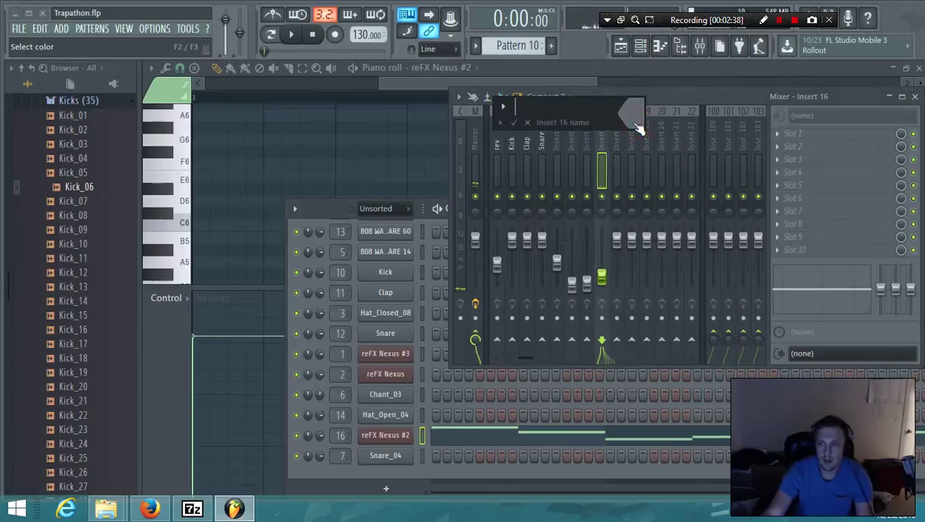
{"action": "type", "text": "lead2"}
{"action": "key", "text": "Return"}
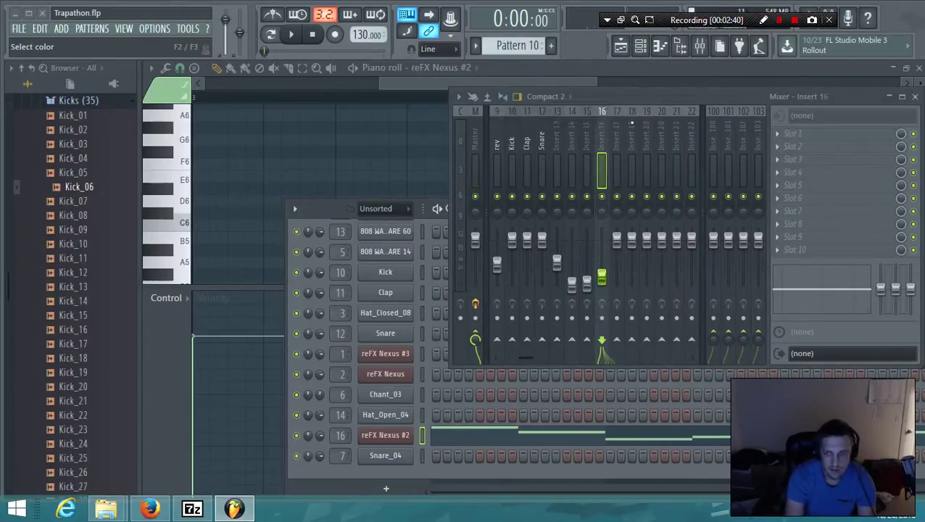
Move the lead2 mixer track so it sits directly after Lead, with the song playing.
{"action": "key", "text": "space"}
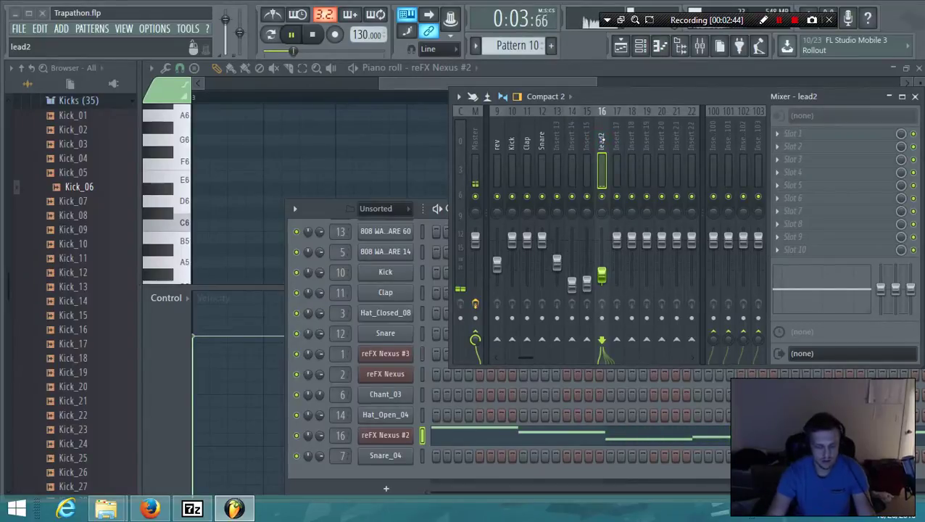
{"action": "scroll", "coordinate": [602, 137], "scroll_direction": "up", "scroll_amount": 14, "text": "shift"}
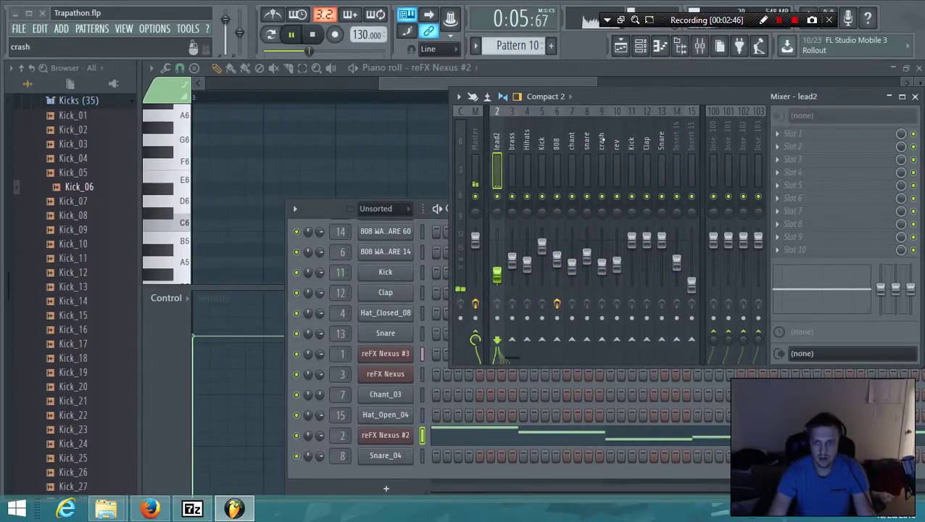
{"action": "scroll", "coordinate": [545, 195], "scroll_direction": "up", "scroll_amount": 1}
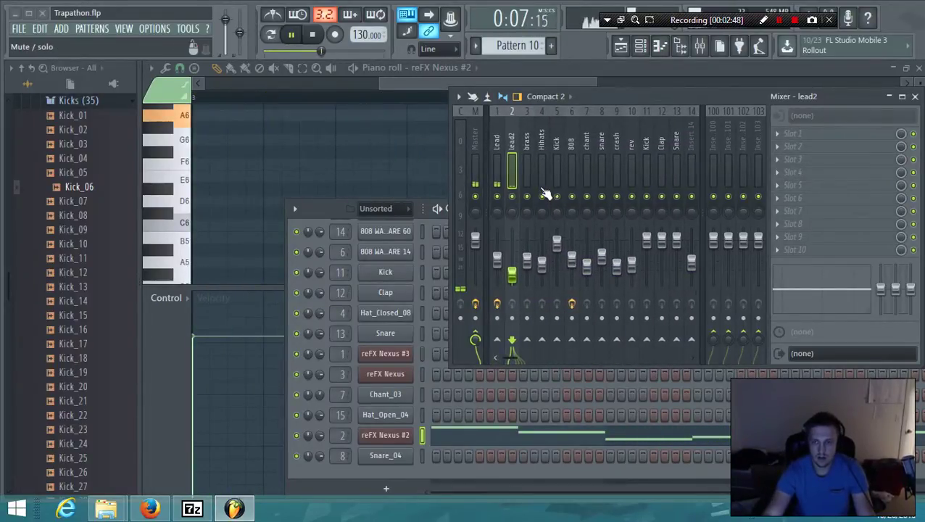
Return to the playlist, unmute Track 3 and solo the Lead mixer track.
{"action": "left_click", "coordinate": [622, 46]}
{"action": "left_click", "coordinate": [208, 211]}
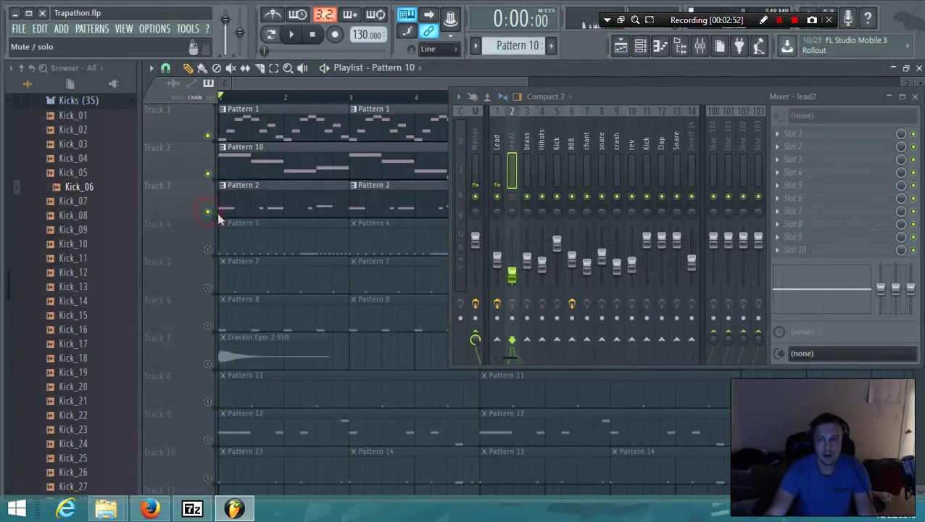
{"action": "right_click", "coordinate": [498, 197]}
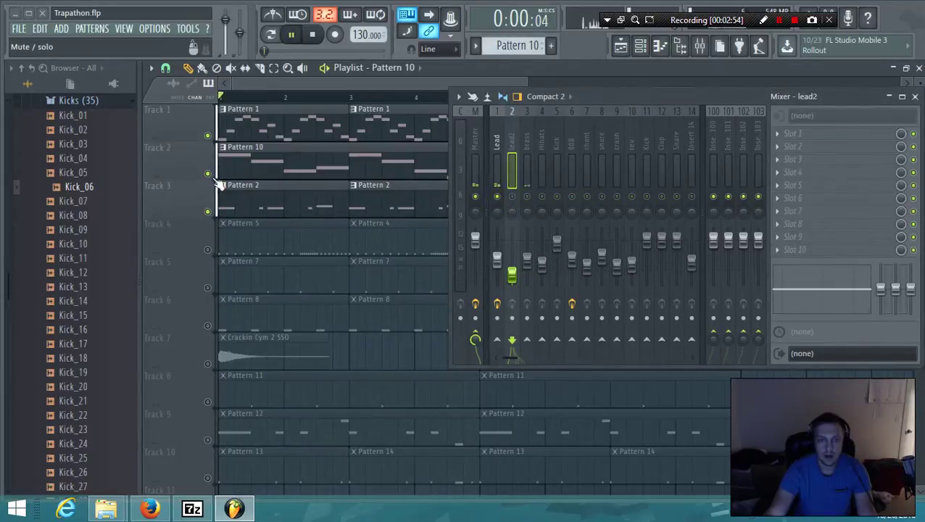
{"action": "key", "text": "space"}
Move the brass mixer track between Lead and lead2.
{"action": "left_click", "coordinate": [531, 138]}
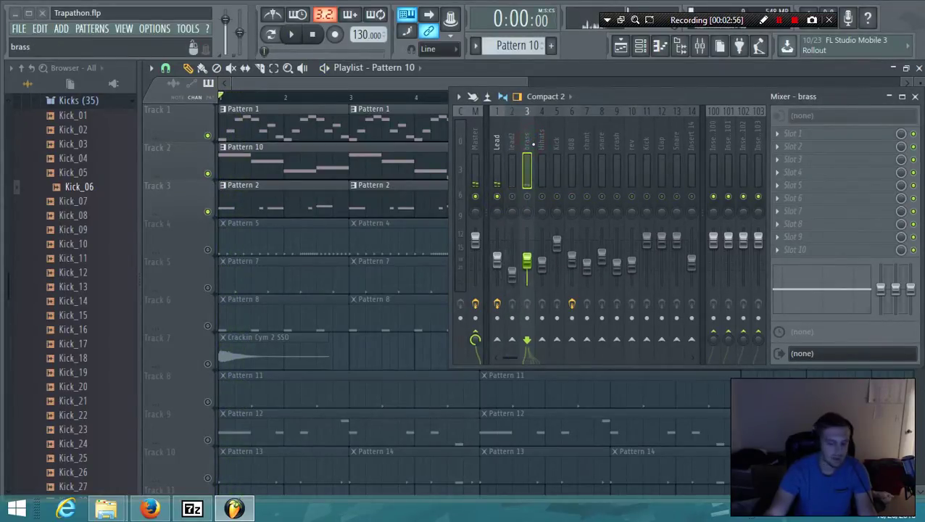
{"action": "key", "text": "alt+Left"}
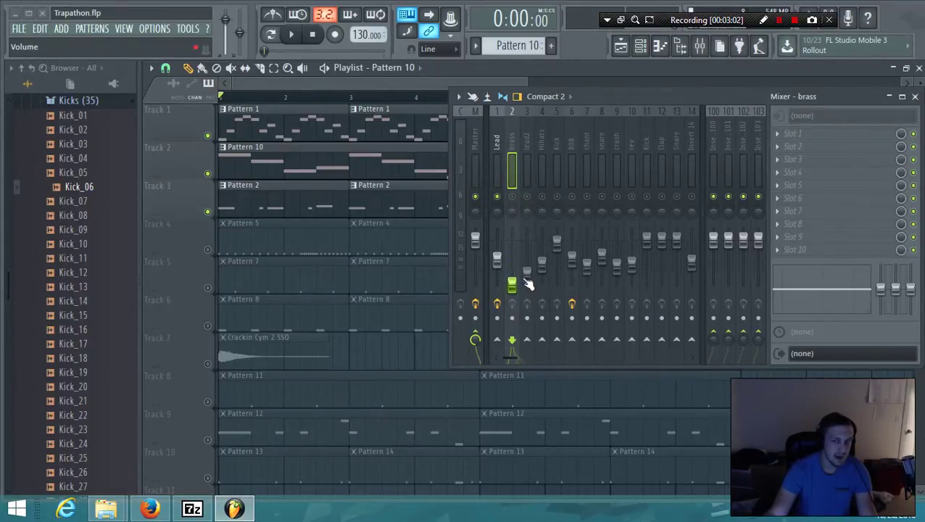
Pull the faders of all the instrument mixer tracks after Lead, through insert 14, down to zero.
{"action": "mouse_move", "coordinate": [529, 273]}
{"action": "left_mouse_down"}
{"action": "mouse_move", "coordinate": [528, 287]}
{"action": "mouse_move", "coordinate": [540, 280]}
{"action": "left_mouse_up"}
{"action": "left_click_drag", "start_coordinate": [557, 240], "coordinate": [588, 284]}
{"action": "left_click_drag", "start_coordinate": [603, 254], "coordinate": [631, 285]}
{"action": "left_click_drag", "start_coordinate": [647, 239], "coordinate": [692, 284]}
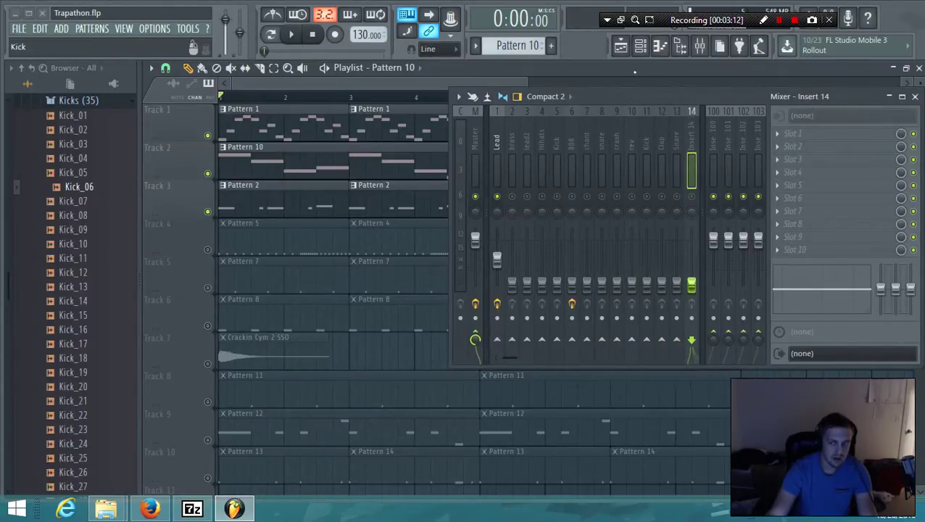
{"action": "scroll", "coordinate": [631, 153], "scroll_direction": "right", "scroll_amount": 4}
{"action": "scroll", "coordinate": [623, 182], "scroll_direction": "right", "scroll_amount": 4}
{"action": "scroll", "coordinate": [620, 199], "scroll_direction": "left", "scroll_amount": 8}
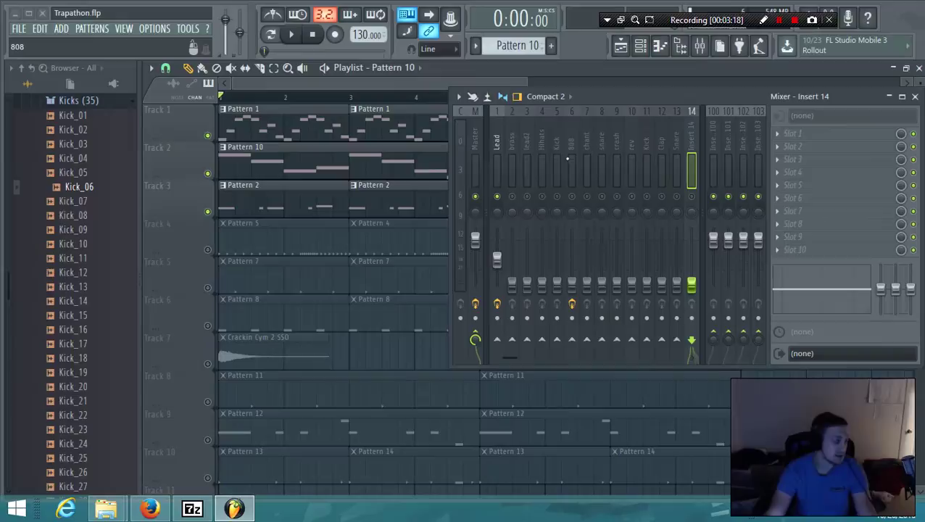
Play the arrangement briefly and unmute the brass mixer track.
{"action": "key", "text": "space"}
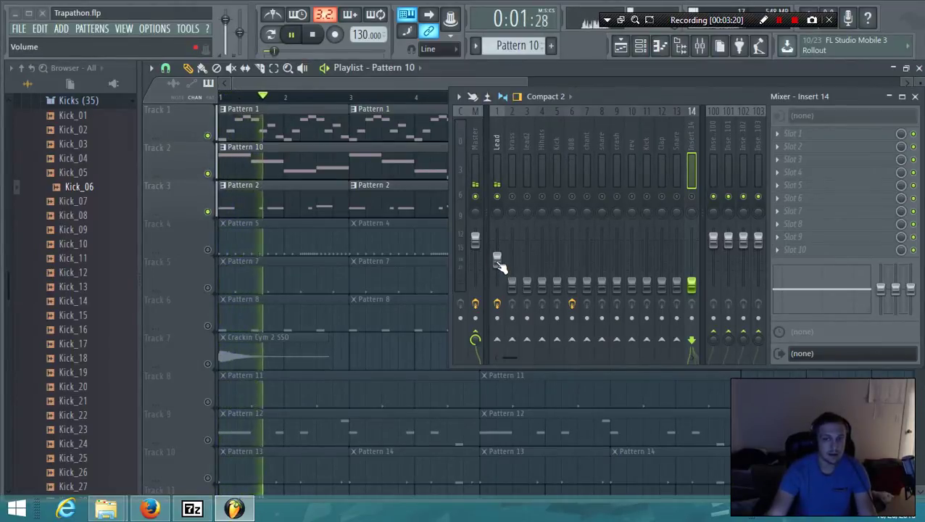
{"action": "left_click", "coordinate": [509, 197]}
{"action": "key", "text": "space"}
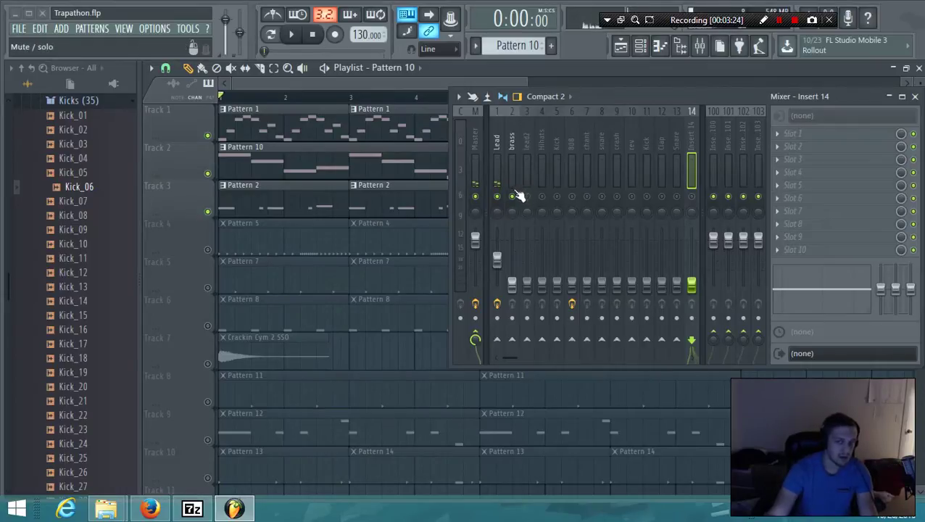
Audition playlist Track 2 on its own with brass at zero volume, and again together with Track 1.
{"action": "right_click", "coordinate": [208, 174]}
{"action": "key", "text": "space"}
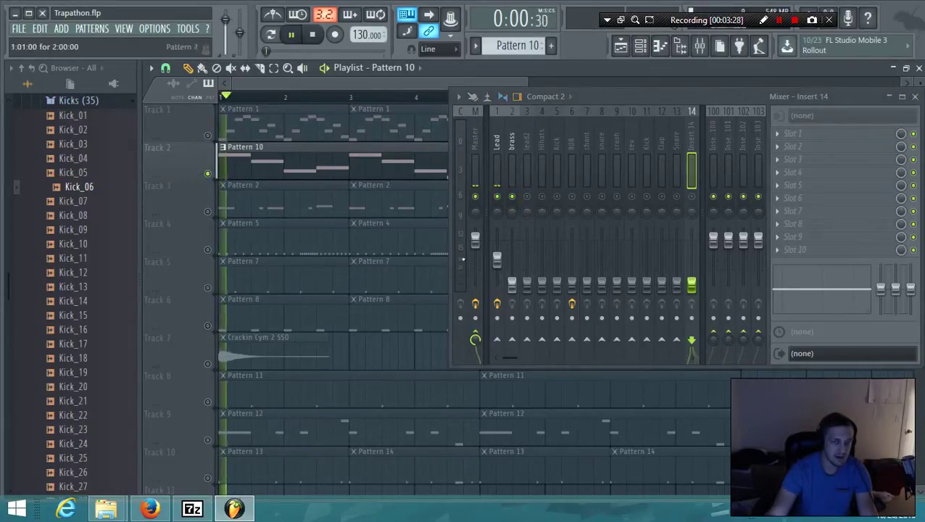
{"action": "mouse_move", "coordinate": [512, 284]}
{"action": "left_mouse_down"}
{"action": "mouse_move", "coordinate": [512, 261]}
{"action": "mouse_move", "coordinate": [512, 285]}
{"action": "left_mouse_up"}
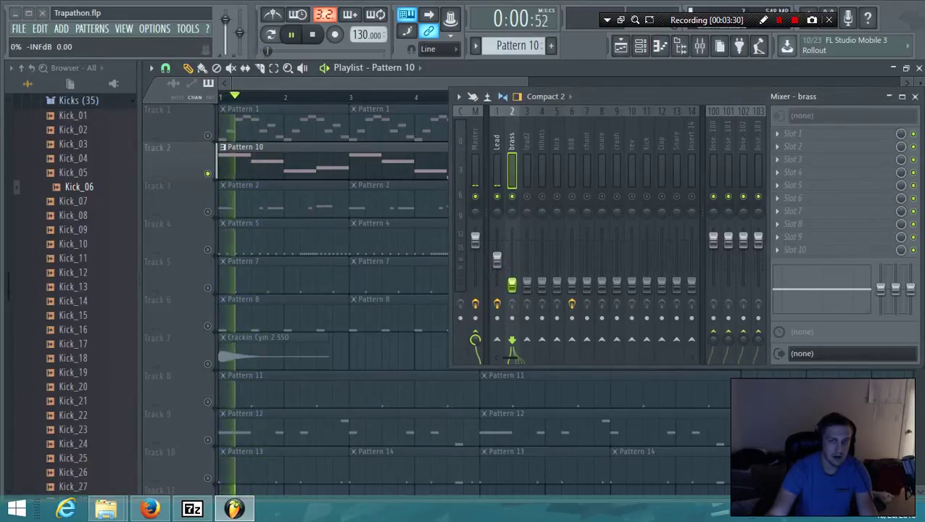
{"action": "key", "text": "space"}
{"action": "left_click", "coordinate": [211, 137]}
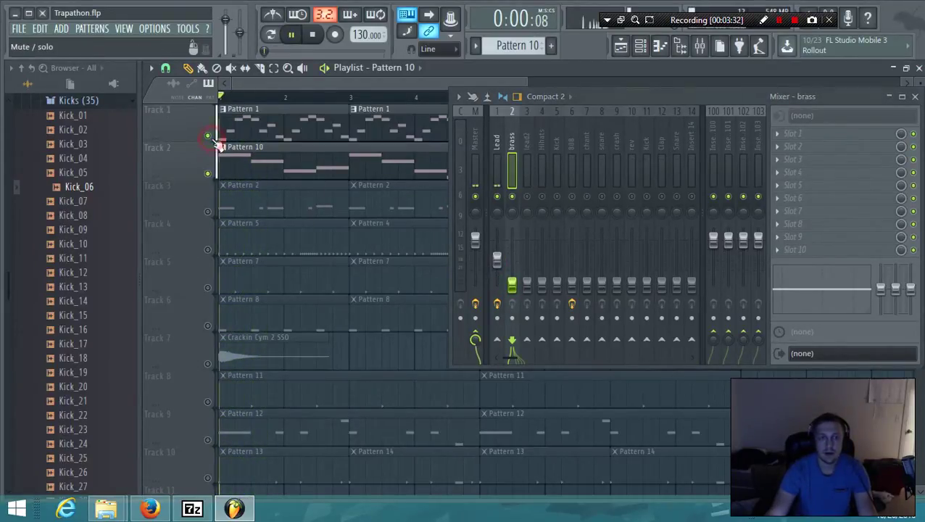
{"action": "key", "text": "space"}
Toggle solo on the Hihats mixer track so that all mixer tracks are unmuted, and restart playback.
{"action": "left_click", "coordinate": [540, 197]}
{"action": "right_click", "coordinate": [541, 197]}
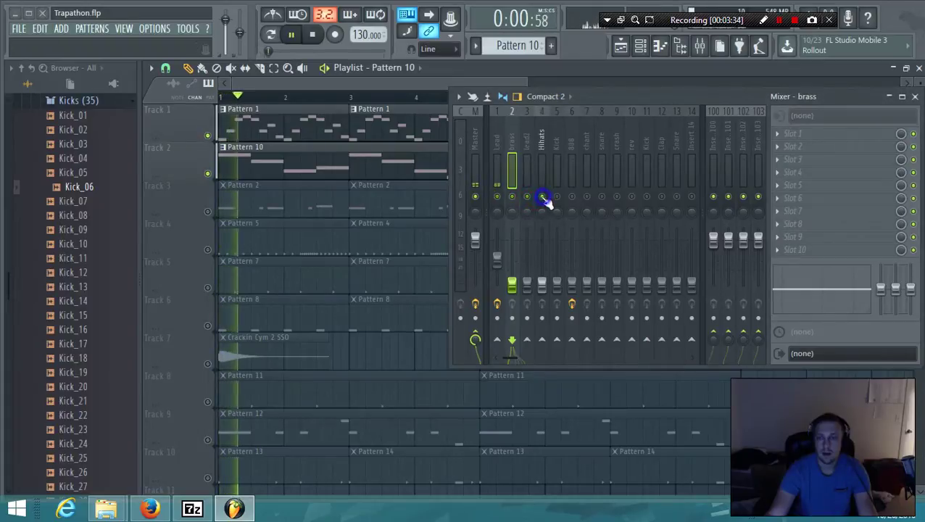
{"action": "right_click", "coordinate": [542, 197]}
{"action": "key", "text": "space"}
{"action": "key", "text": "space"}
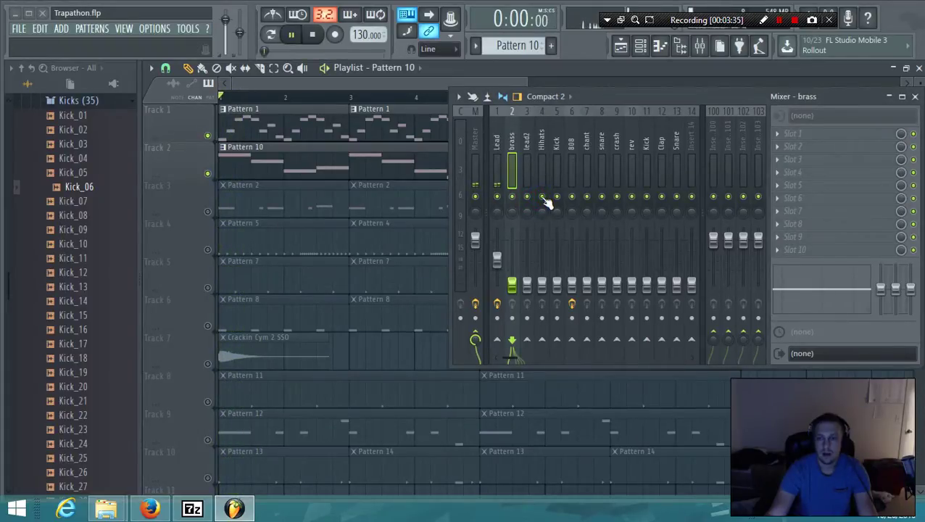
Unmute playlist Track 3 and raise the brass mixer track's volume to about -10 dB against the lead.
{"action": "left_click", "coordinate": [207, 211]}
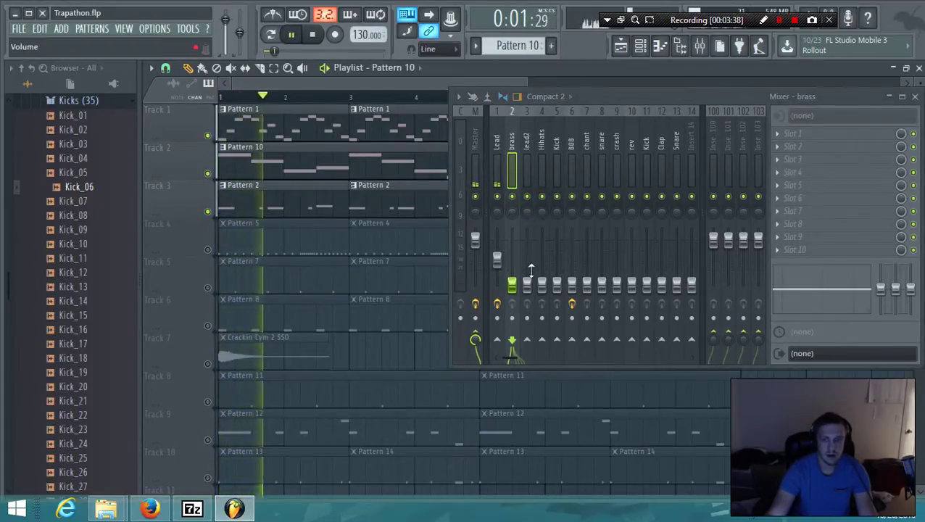
{"action": "left_click_drag", "start_coordinate": [512, 285], "coordinate": [511, 258]}
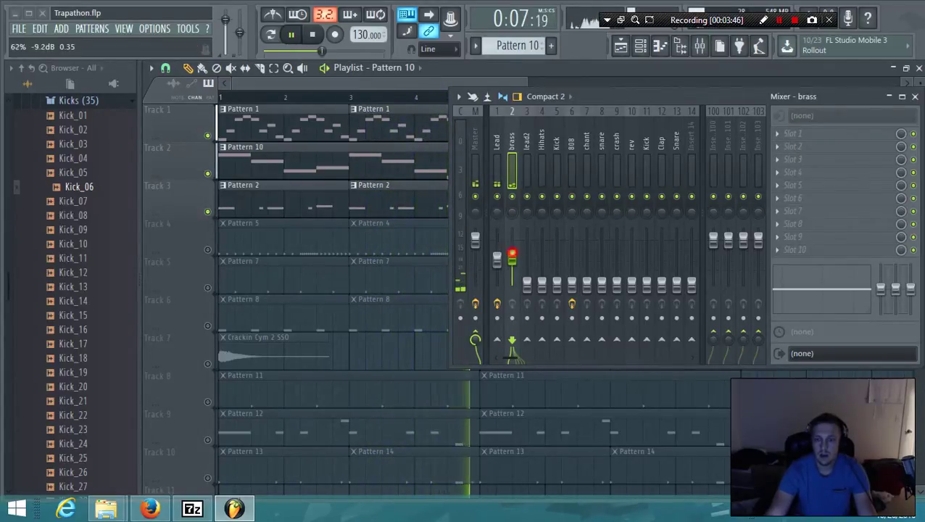
{"action": "left_click_drag", "start_coordinate": [512, 259], "coordinate": [512, 257]}
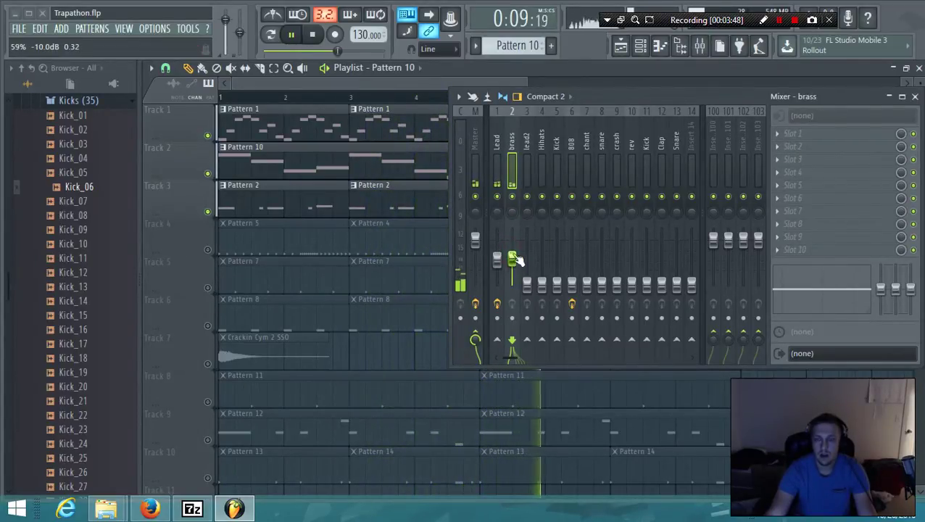
Add Fruity parametric EQ 2 to the first effect slot of the brass mixer track and restart playback.
{"action": "key", "text": "space"}
{"action": "left_click", "coordinate": [783, 134]}
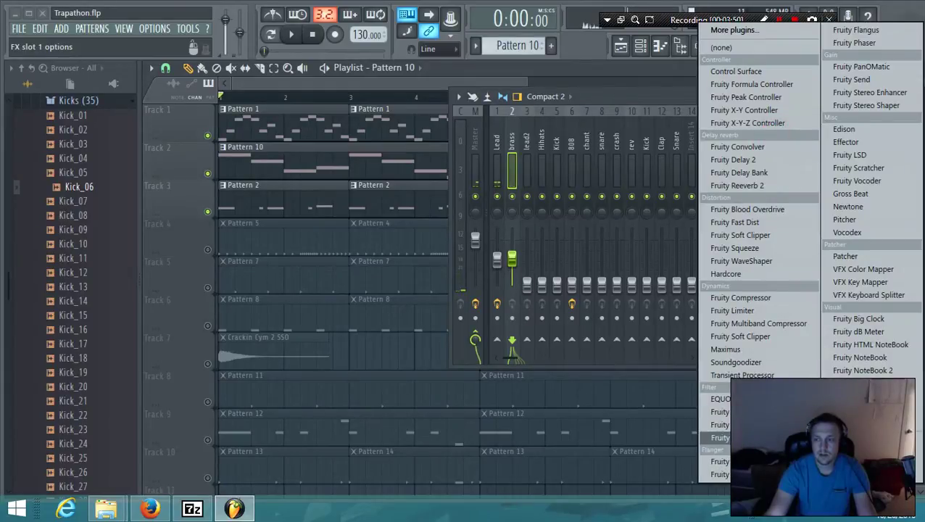
{"action": "left_click", "coordinate": [725, 438]}
{"action": "key", "text": "space"}
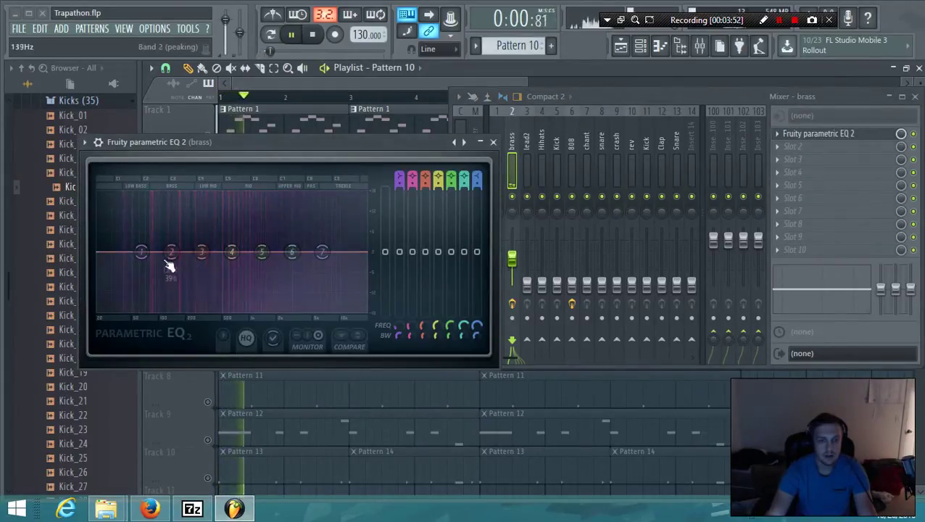
Shape the brass EQ with a band 1 low cut and slight boosts on band 2 in the lows and band 5 in the upper mids.
{"action": "left_click_drag", "start_coordinate": [140, 252], "coordinate": [102, 305]}
{"action": "left_click_drag", "start_coordinate": [171, 252], "coordinate": [151, 242]}
{"action": "mouse_move", "coordinate": [292, 251]}
{"action": "left_mouse_down"}
{"action": "mouse_move", "coordinate": [283, 242]}
{"action": "mouse_move", "coordinate": [283, 250]}
{"action": "mouse_move", "coordinate": [316, 233]}
{"action": "mouse_move", "coordinate": [277, 242]}
{"action": "left_mouse_up"}
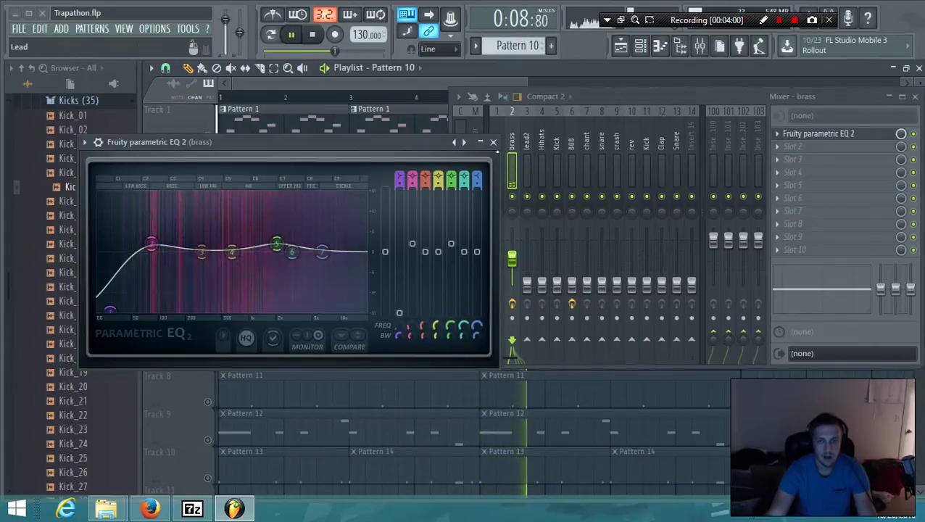
{"action": "left_click", "coordinate": [493, 142]}
{"action": "key", "text": "space"}
Move the mixer clear of the playlist and select the timeline from bar 1 to bar 9 for looped playback.
{"action": "left_click_drag", "start_coordinate": [641, 97], "coordinate": [639, 398]}
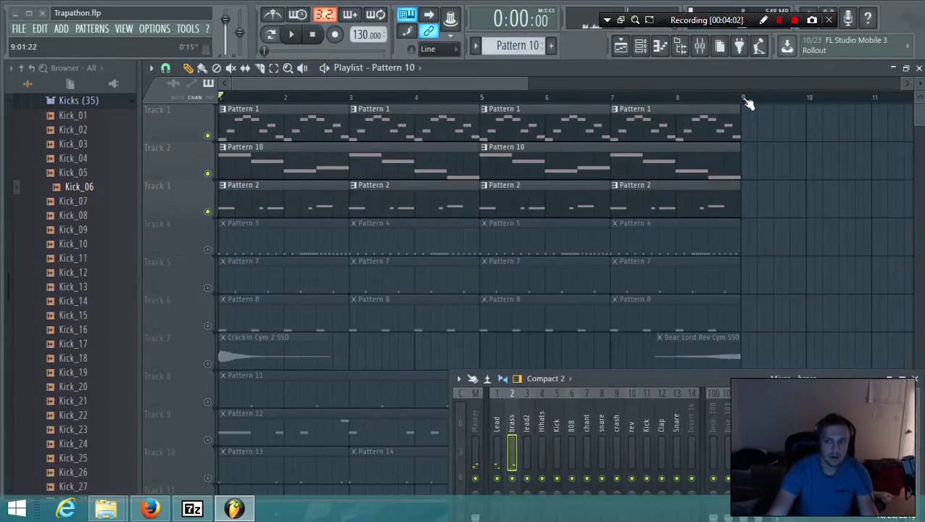
{"action": "left_click_drag", "start_coordinate": [744, 101], "coordinate": [721, 106]}
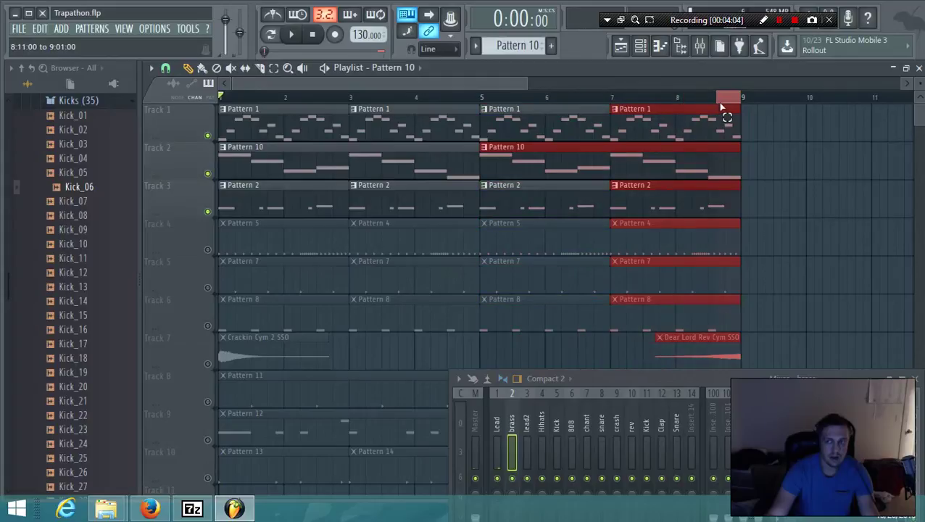
{"action": "left_click", "coordinate": [736, 97]}
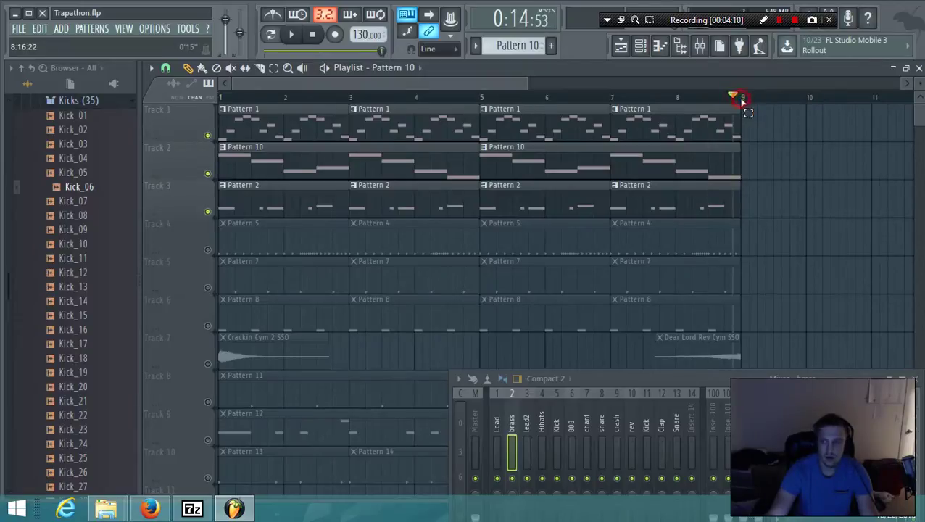
{"action": "left_click_drag", "start_coordinate": [742, 100], "coordinate": [580, 100]}
{"action": "left_click_drag", "start_coordinate": [665, 116], "coordinate": [95, 62]}
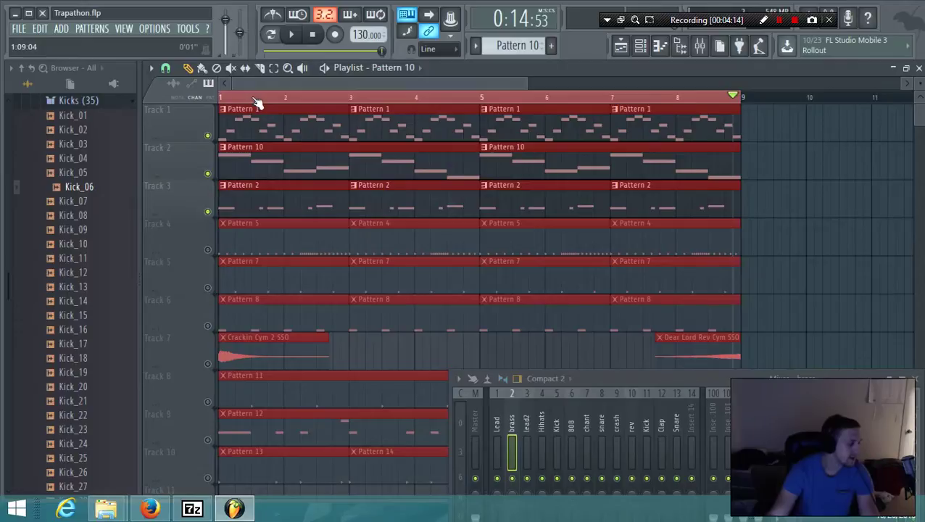
{"action": "key", "text": "space"}
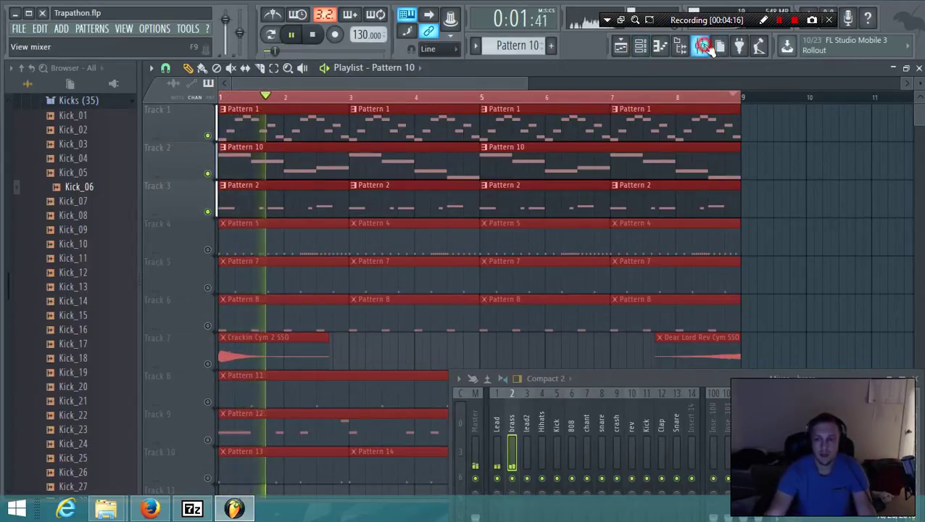
Bring the mixer back into view and bypass the Fruity Limiter on the Master track.
{"action": "left_click_drag", "start_coordinate": [643, 379], "coordinate": [590, 178]}
{"action": "key", "text": "space"}
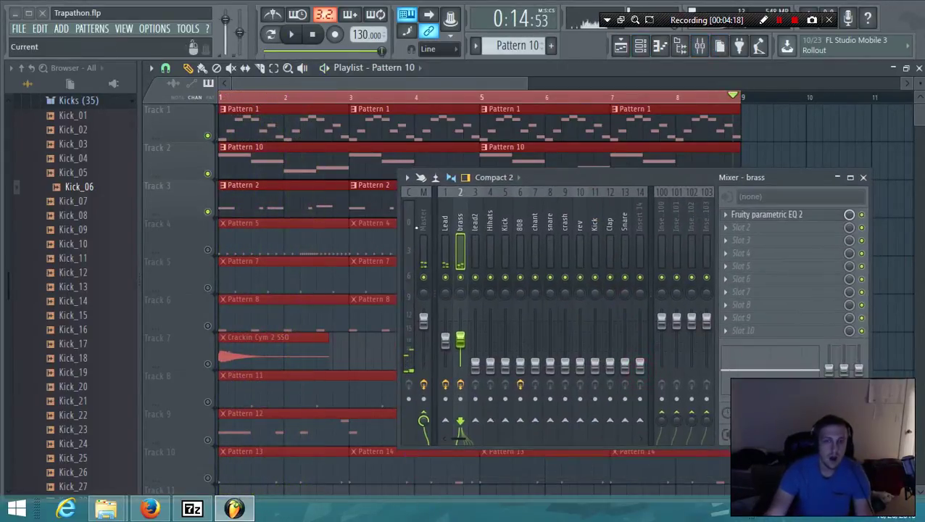
{"action": "left_click", "coordinate": [421, 224]}
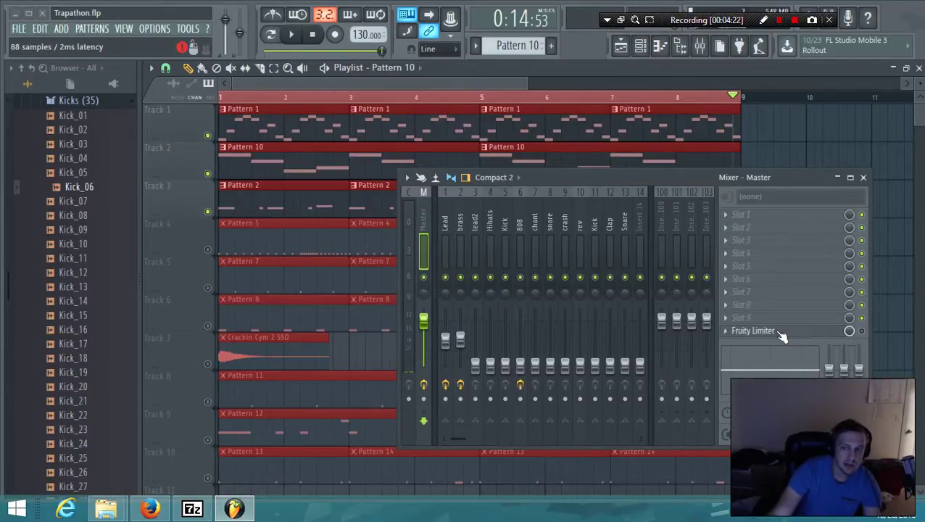
{"action": "left_click", "coordinate": [862, 332]}
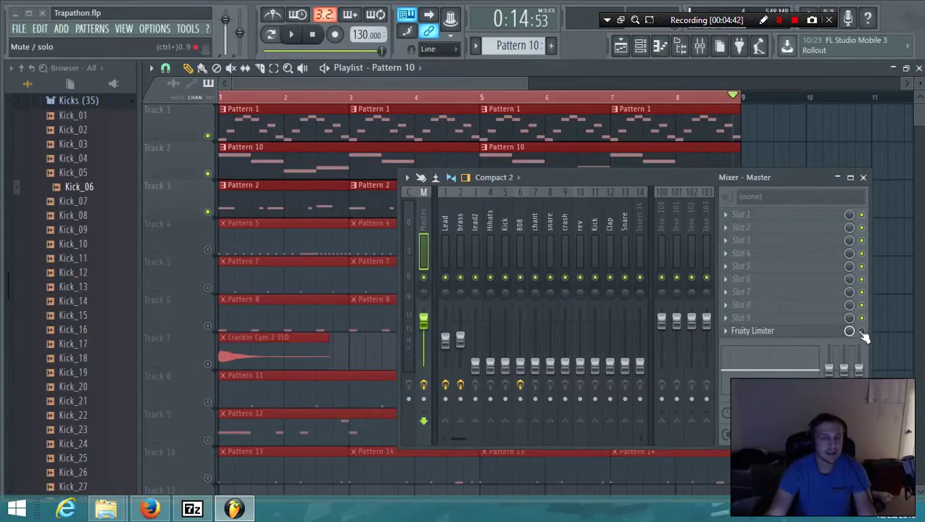
Lower and shift up band 5 on the brass EQ during playback, and fine-tune the brass volume.
{"action": "key", "text": "space"}
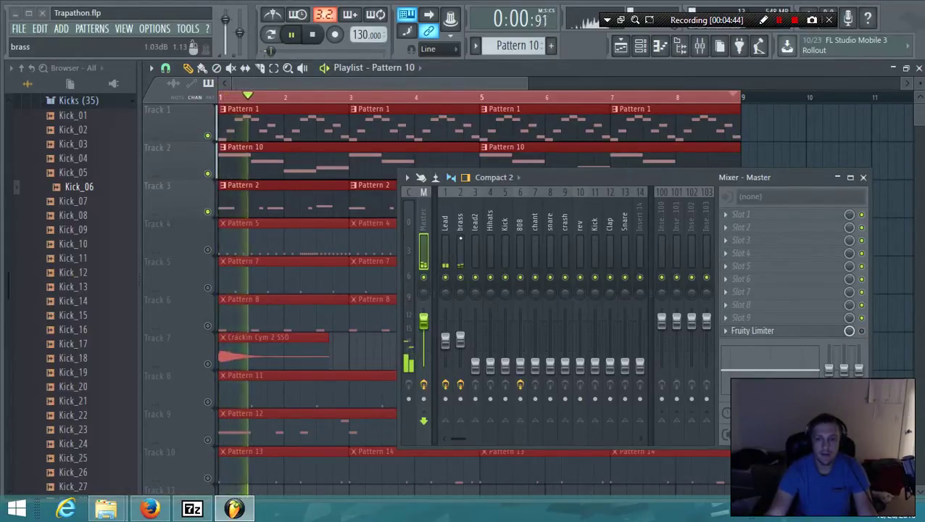
{"action": "left_click", "coordinate": [457, 217]}
{"action": "left_click", "coordinate": [808, 216]}
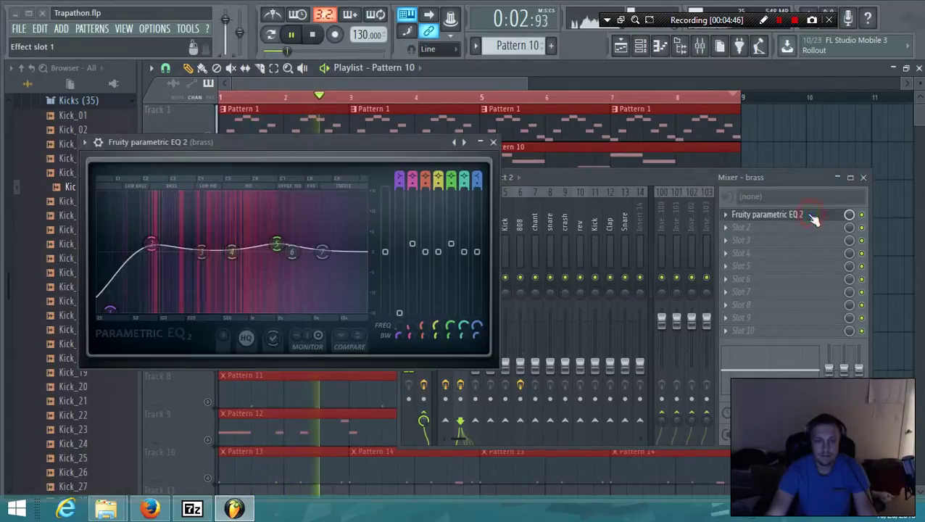
{"action": "mouse_move", "coordinate": [278, 243]}
{"action": "left_mouse_down"}
{"action": "mouse_move", "coordinate": [299, 243]}
{"action": "mouse_move", "coordinate": [294, 249]}
{"action": "left_mouse_up"}
{"action": "left_click", "coordinate": [493, 142]}
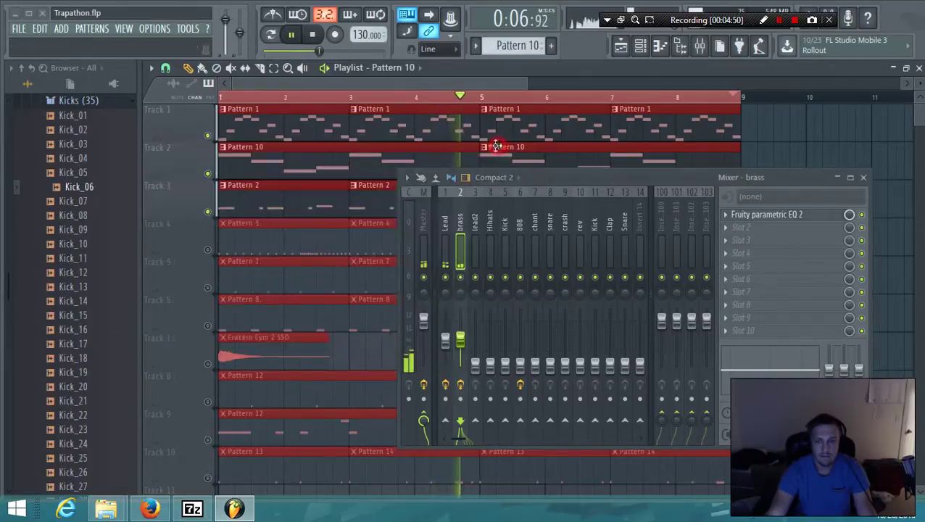
{"action": "mouse_move", "coordinate": [471, 340]}
{"action": "left_mouse_down"}
{"action": "mouse_move", "coordinate": [460, 344]}
{"action": "mouse_move", "coordinate": [468, 343]}
{"action": "left_mouse_up"}
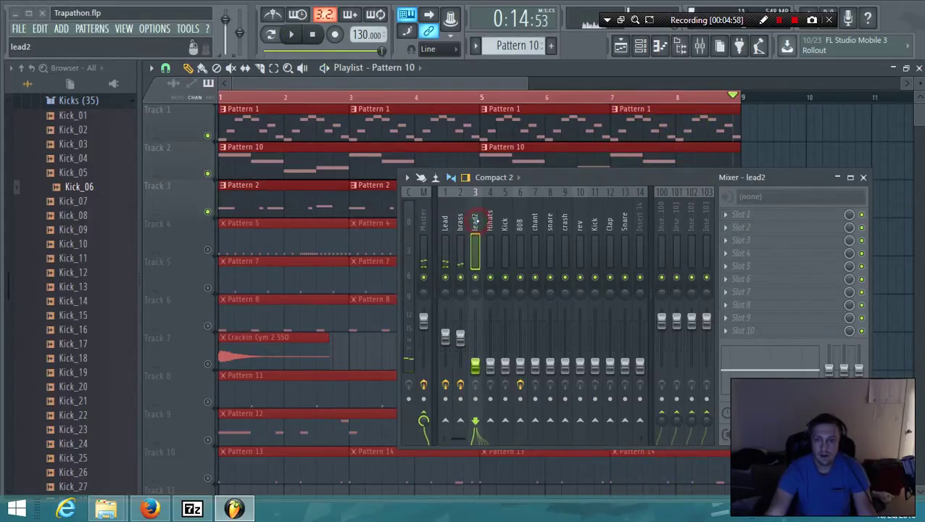
Unmute playlist Track 4, raise the Hihats mixer volume to about -14.2 dB and move its mixer track ahead of lead2.
{"action": "left_click", "coordinate": [490, 239]}
{"action": "left_click", "coordinate": [206, 250]}
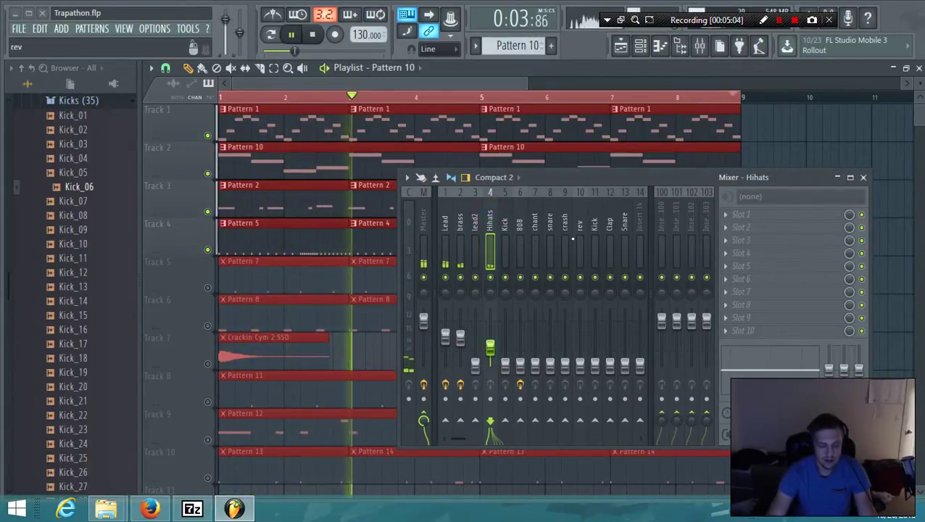
{"action": "key", "text": "alt+Left"}
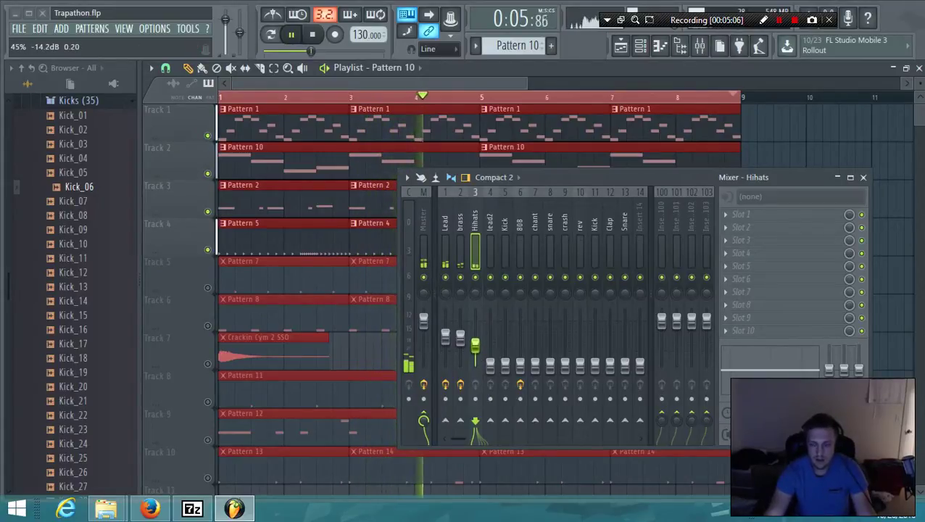
{"action": "key", "text": "space"}
{"action": "key", "text": "space"}
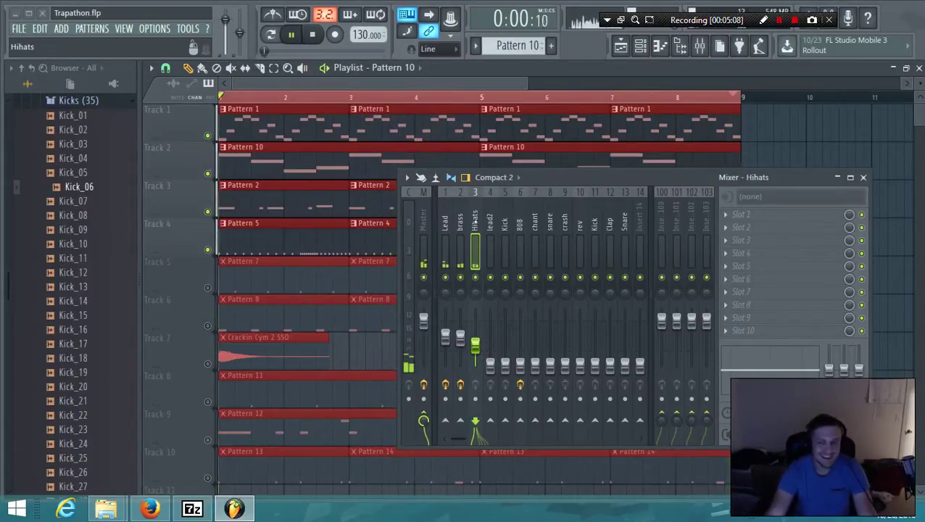
Add Fruity parametric EQ 2 to the Hihats mixer track and load the preset that cuts both frequency extremes.
{"action": "left_click", "coordinate": [801, 216]}
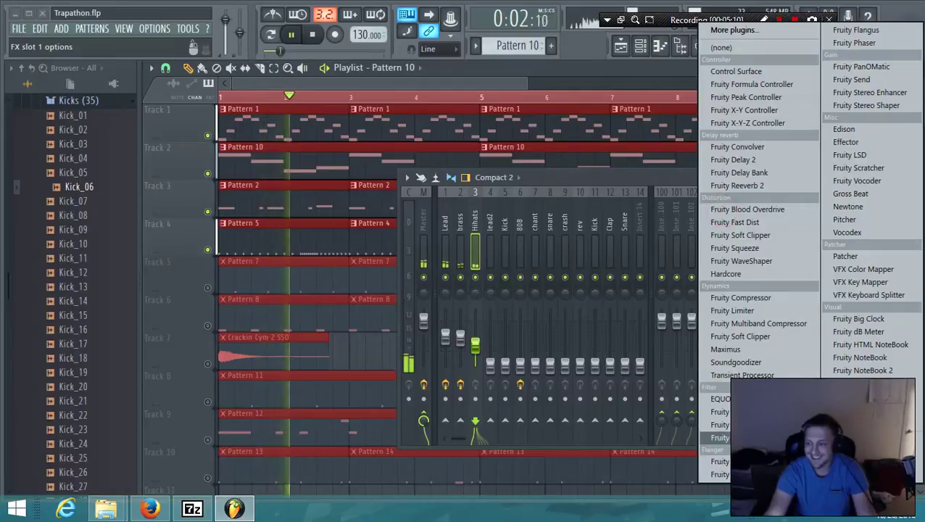
{"action": "left_click", "coordinate": [725, 437]}
{"action": "key", "text": "space"}
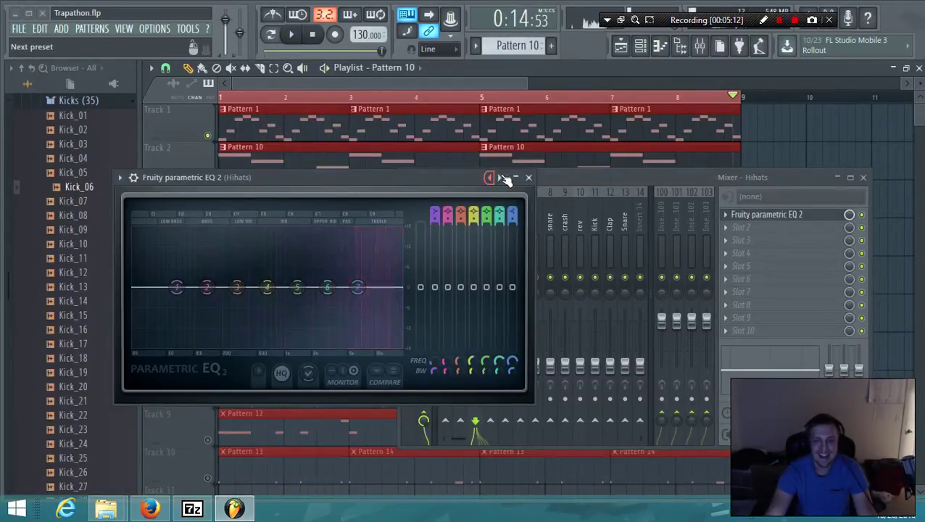
{"action": "left_click", "coordinate": [502, 178]}
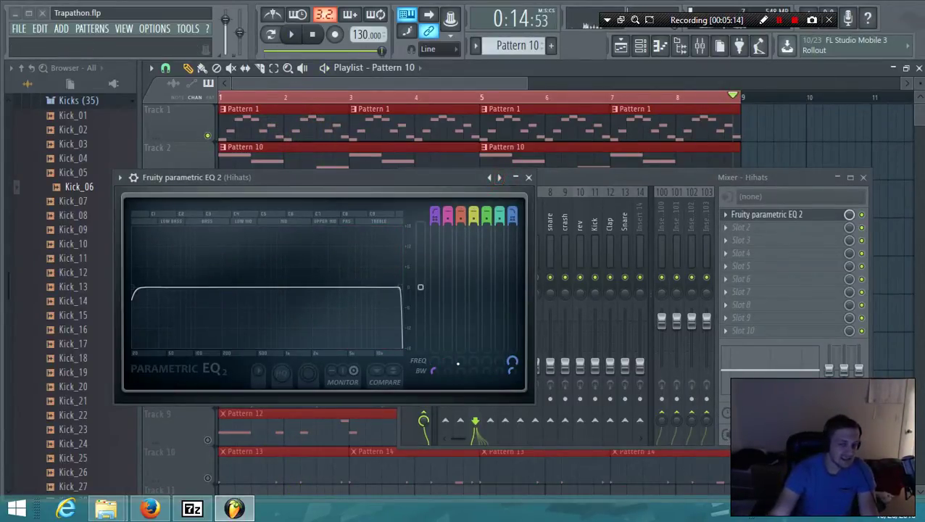
Raise the band 1 high-pass cutoff on the Hihats EQ to around 2700 Hz, fine-tuning it during playback.
{"action": "left_click_drag", "start_coordinate": [435, 364], "coordinate": [436, 264]}
{"action": "key", "text": "space"}
{"action": "left_click_drag", "start_coordinate": [319, 288], "coordinate": [324, 288]}
{"action": "key", "text": "space"}
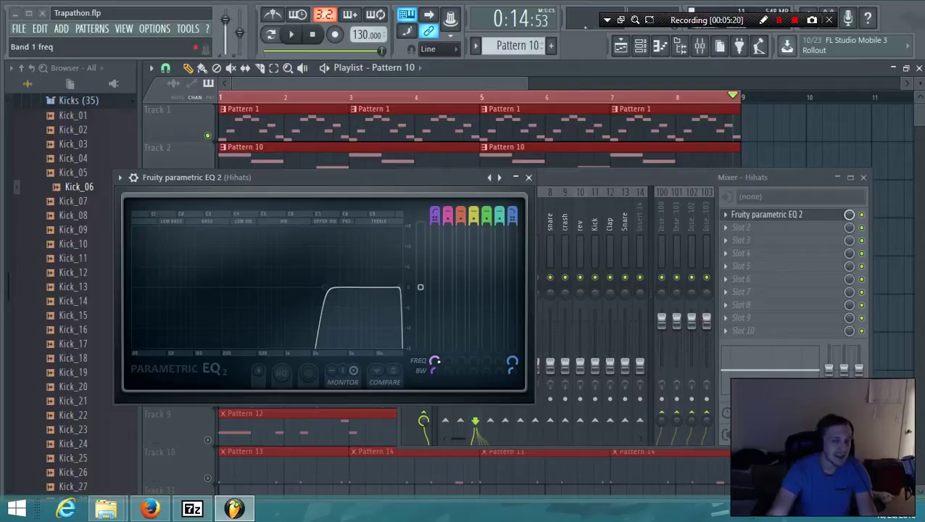
{"action": "key", "text": "space"}
{"action": "left_click_drag", "start_coordinate": [325, 287], "coordinate": [304, 288]}
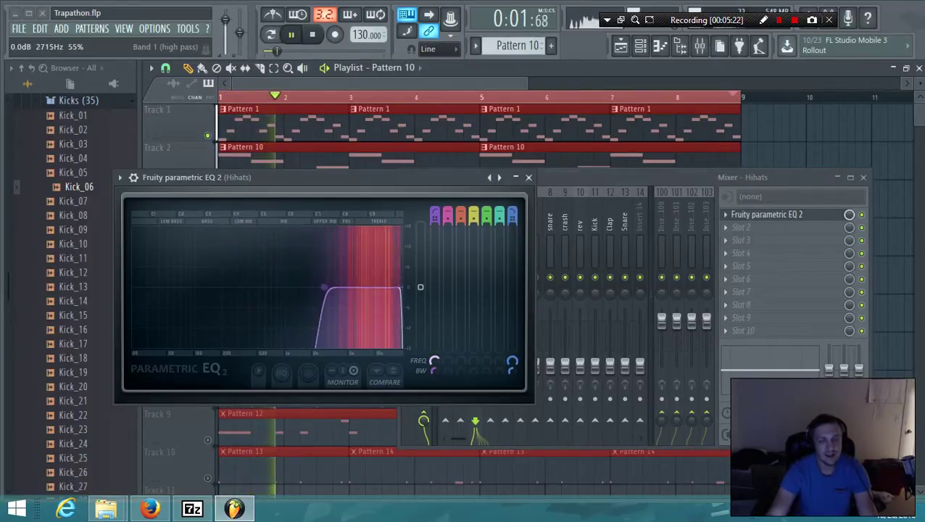
{"action": "left_click", "coordinate": [529, 177]}
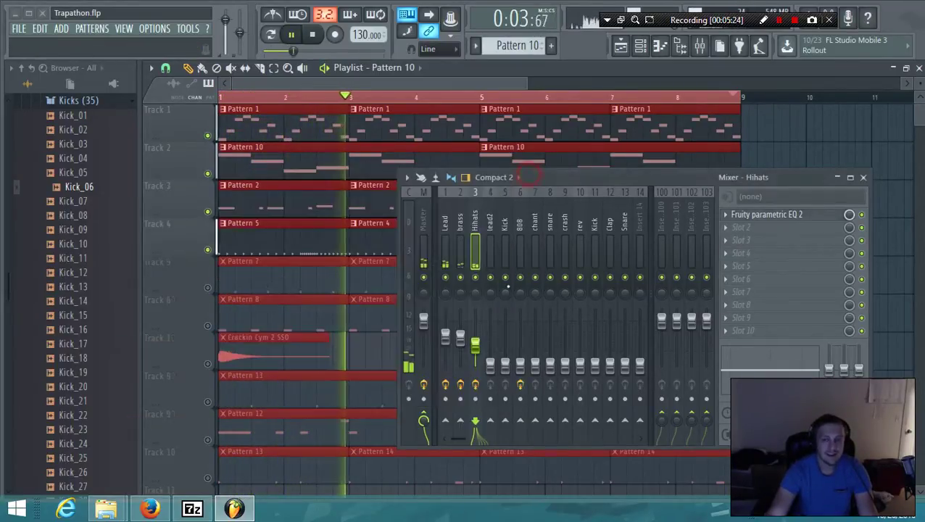
Unmute playlist Track 5 and raise the Snare and Clap mixer volumes during playback, with Clap at about -15 dB.
{"action": "left_click", "coordinate": [207, 289]}
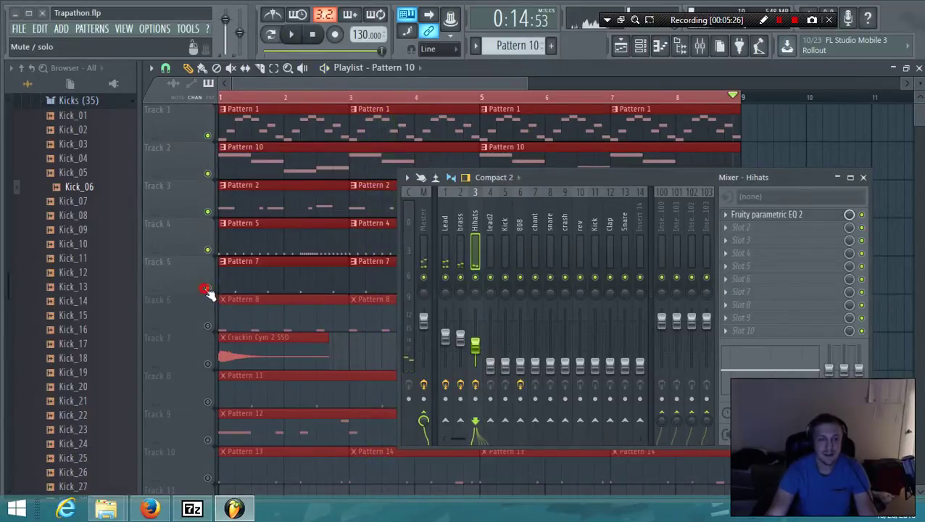
{"action": "key", "text": "space"}
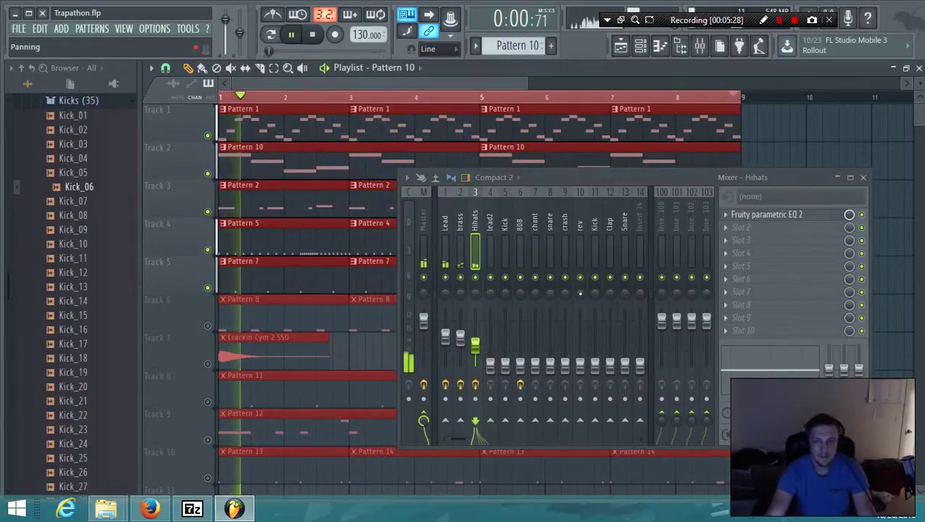
{"action": "key", "text": "space"}
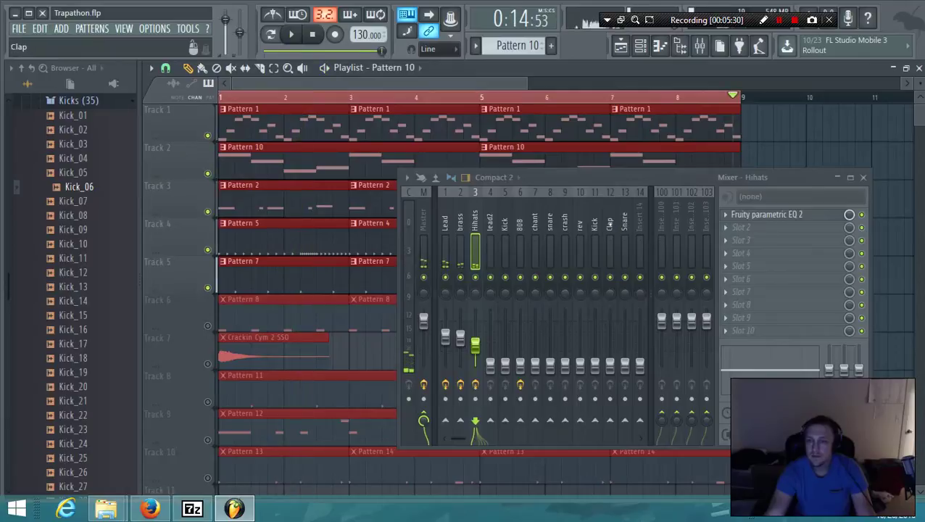
{"action": "left_click", "coordinate": [624, 229]}
{"action": "key", "text": "space"}
{"action": "left_click_drag", "start_coordinate": [625, 368], "coordinate": [610, 348]}
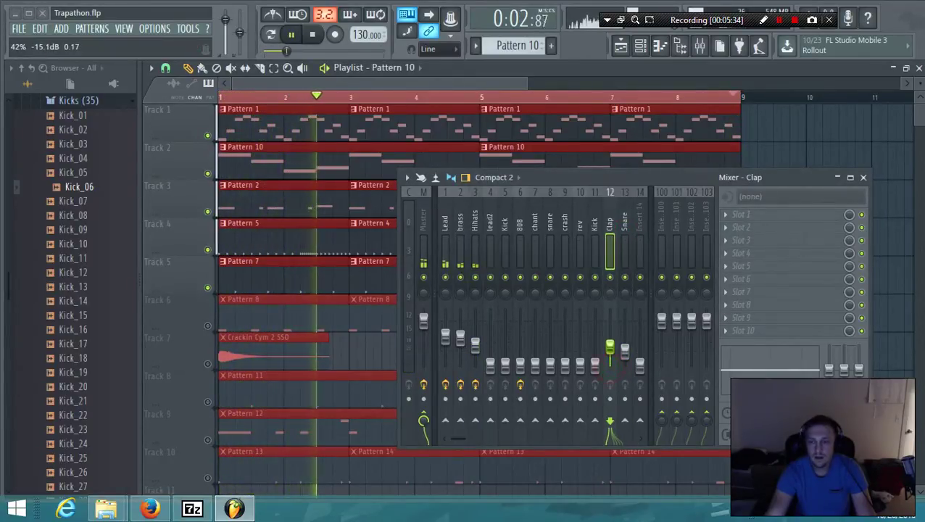
{"action": "key", "text": "space"}
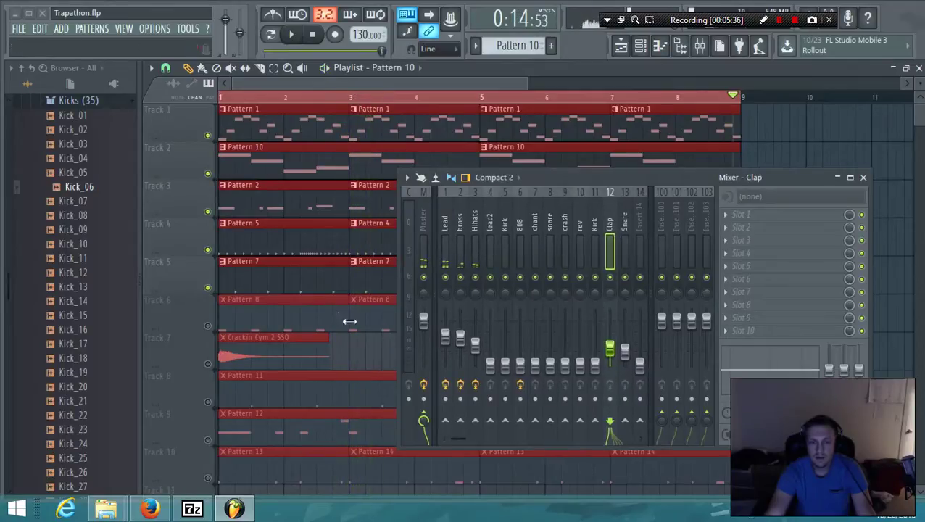
Check which instrument Pattern 7 uses in the piano roll, and unmute playlist Track 8.
{"action": "double_click", "coordinate": [244, 279]}
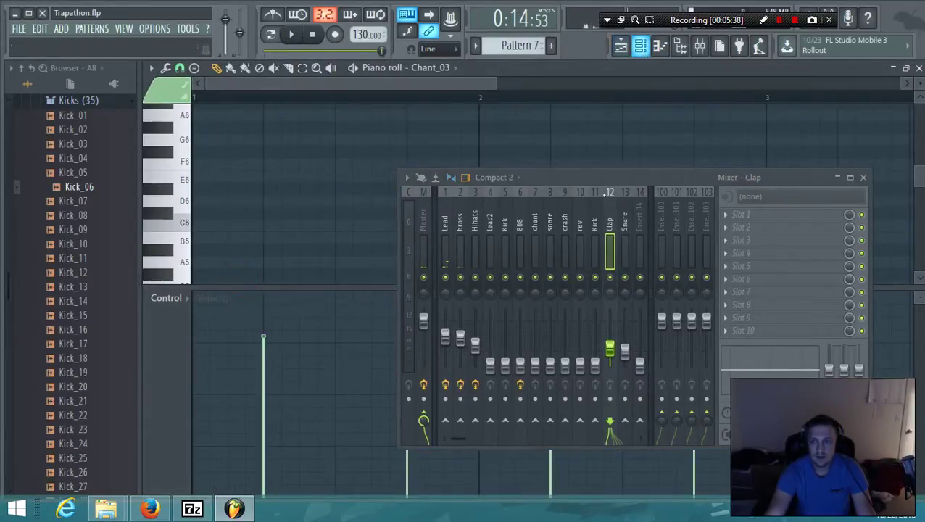
{"action": "left_click", "coordinate": [622, 48]}
{"action": "scroll", "coordinate": [300, 341], "scroll_direction": "down", "scroll_amount": 1}
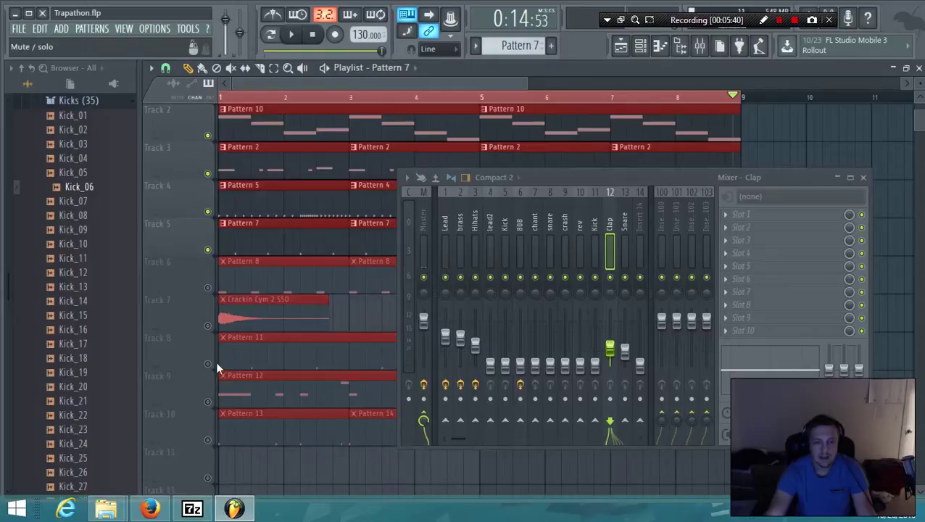
{"action": "left_click", "coordinate": [207, 364]}
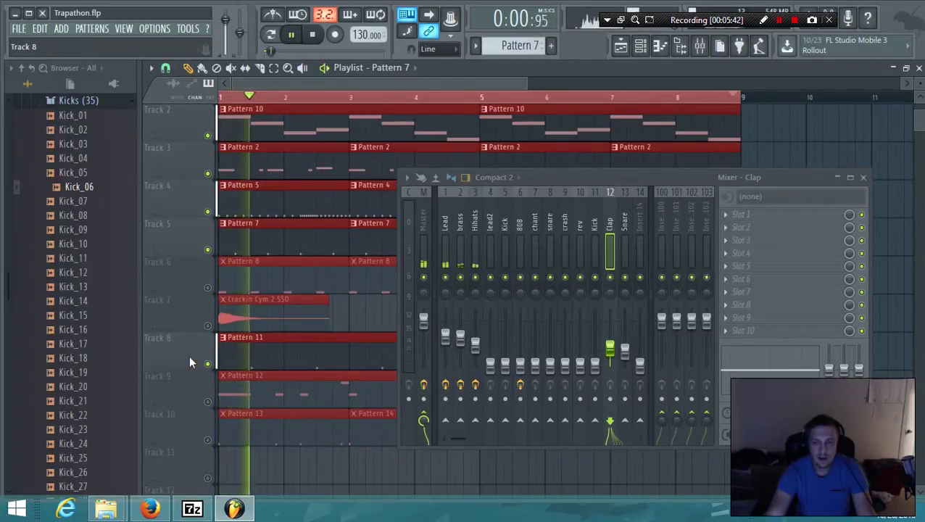
Raise the Snare mixer track's volume during playback, and open Pattern 11 in the piano roll to check its instrument.
{"action": "left_click_drag", "start_coordinate": [625, 350], "coordinate": [625, 338]}
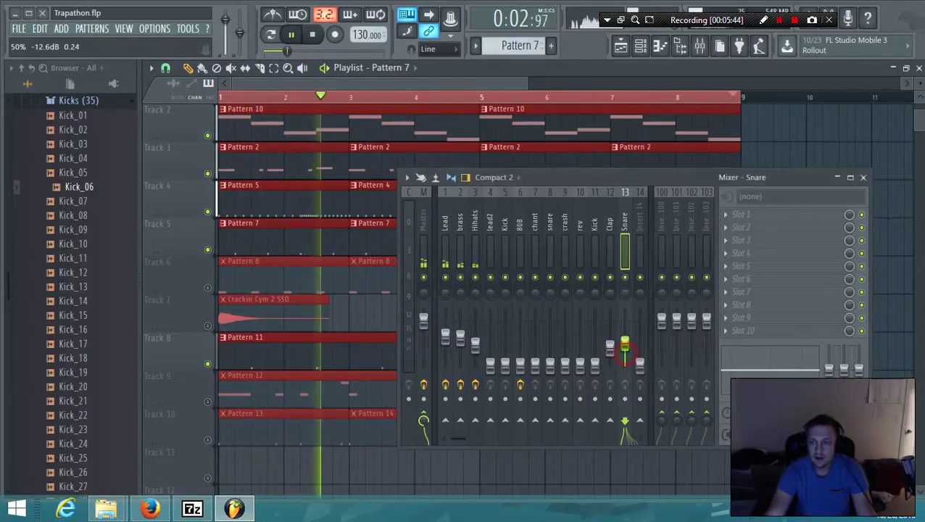
{"action": "scroll", "coordinate": [624, 221], "scroll_direction": "down", "scroll_amount": 4}
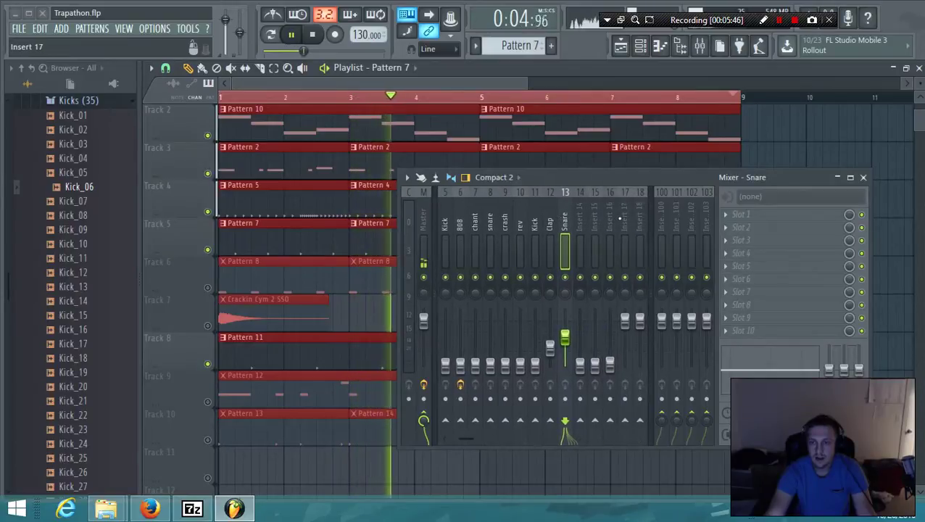
{"action": "key", "text": "space"}
{"action": "double_click", "coordinate": [230, 342]}
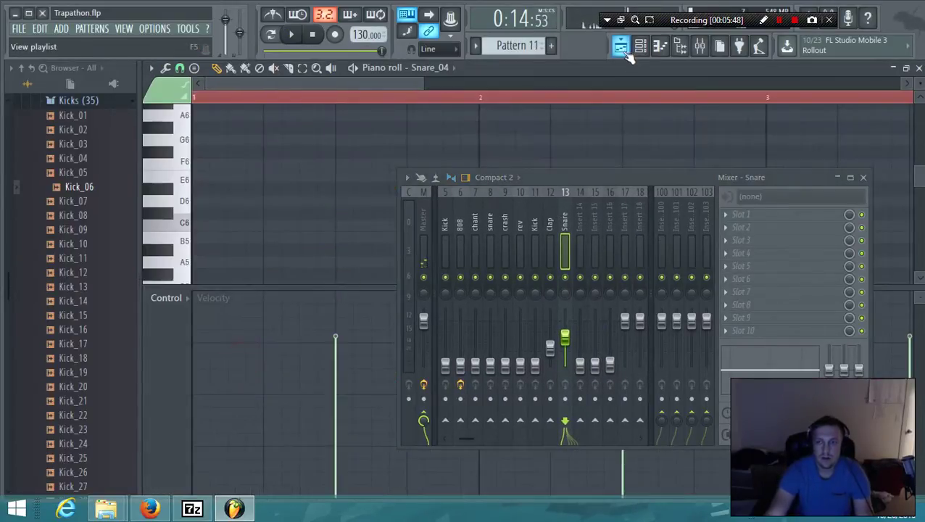
Open the Snare_04 channel's settings to find which mixer track it is routed to, and close them again.
{"action": "left_click", "coordinate": [641, 45]}
{"action": "left_click", "coordinate": [384, 456]}
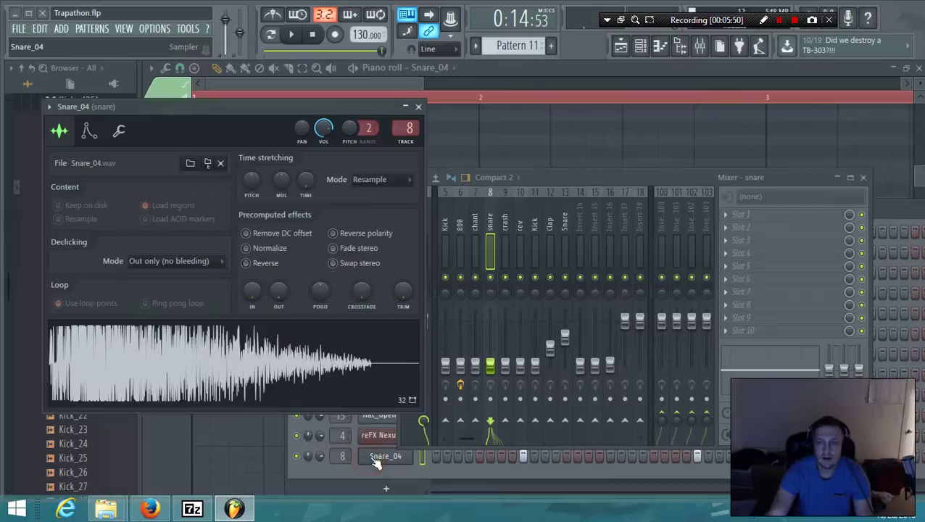
{"action": "left_click", "coordinate": [419, 106]}
Raise the volume of the snare mixer track used by Snare_04 during playback.
{"action": "key", "text": "space"}
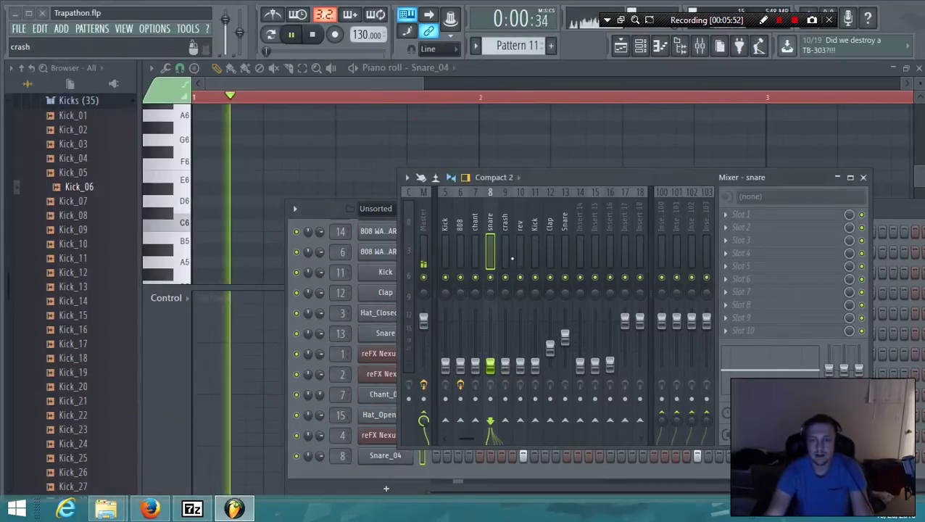
{"action": "scroll", "coordinate": [500, 245], "scroll_direction": "up", "scroll_amount": 4}
{"action": "key", "text": "space"}
{"action": "key", "text": "space"}
{"action": "left_click_drag", "start_coordinate": [550, 364], "coordinate": [549, 341]}
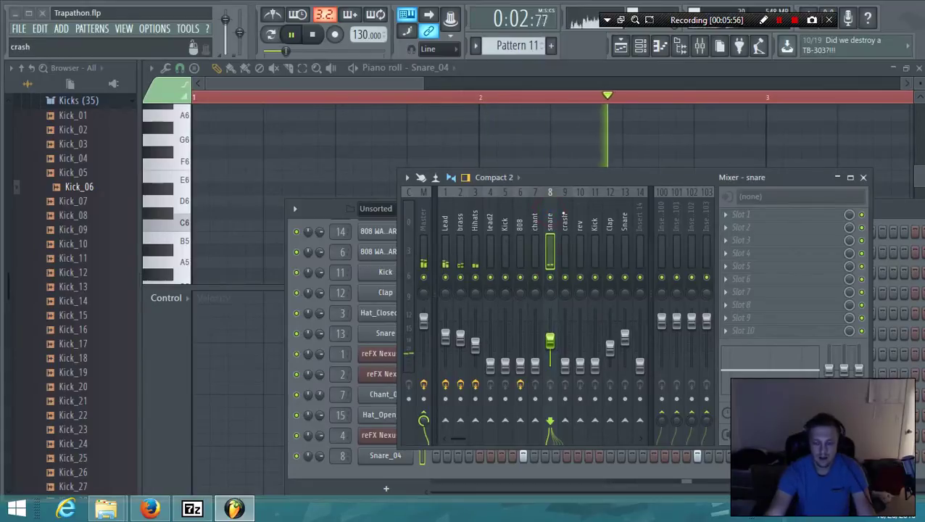
{"action": "key", "text": "space"}
{"action": "key", "text": "space"}
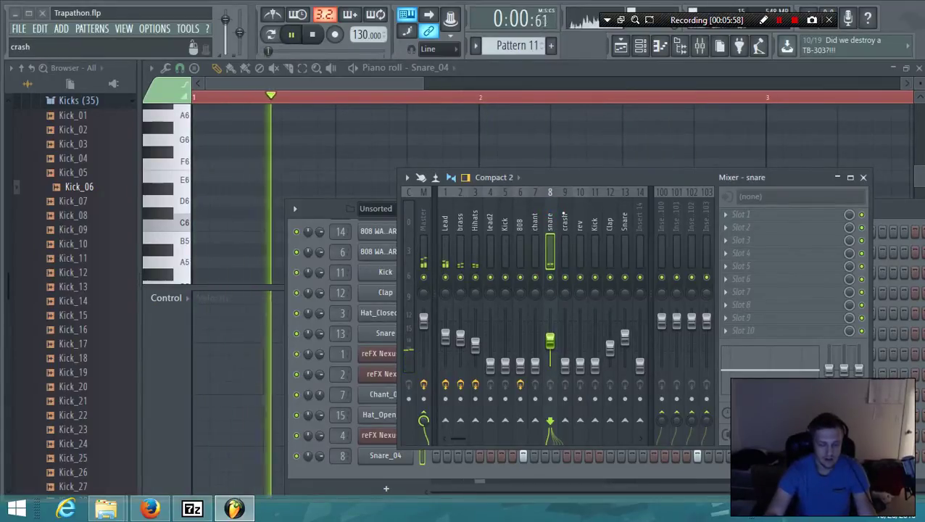
Move the snare mixer track to slot 4, directly after Hihats, and stop playback.
{"action": "key", "text": "alt+Left"}
{"action": "key", "text": "alt+Left"}
{"action": "key", "text": "alt+Left"}
{"action": "key", "text": "alt+Left"}
{"action": "key", "text": "space"}
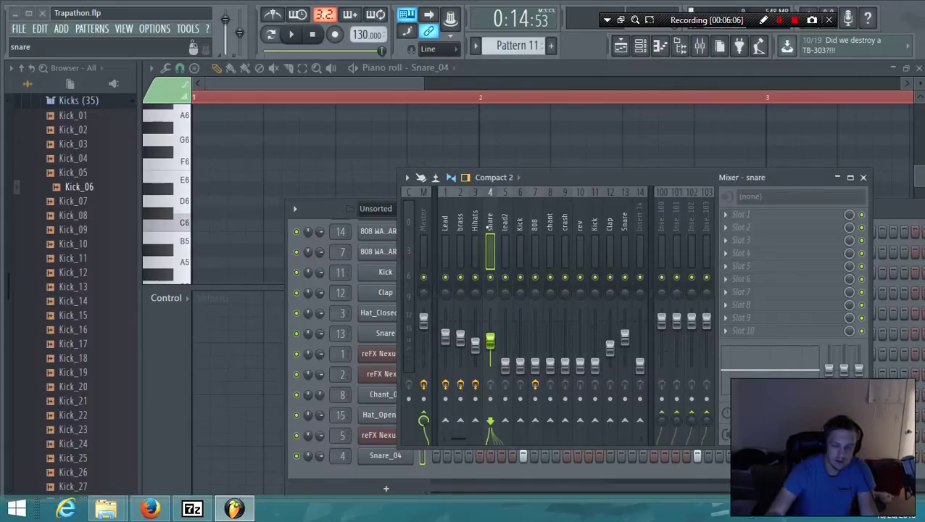
Try moving the snare mixer track back and forth in the track order, ending in slot 4 after Hihats.
{"action": "key", "text": "alt+Right"}
{"action": "key", "text": "alt+Right"}
{"action": "key", "text": "alt+Right"}
{"action": "key", "text": "alt+Left"}
{"action": "key", "text": "alt+Left"}
{"action": "key", "text": "alt+Left"}
{"action": "key", "text": "alt+Left"}
{"action": "key", "text": "alt+Right"}
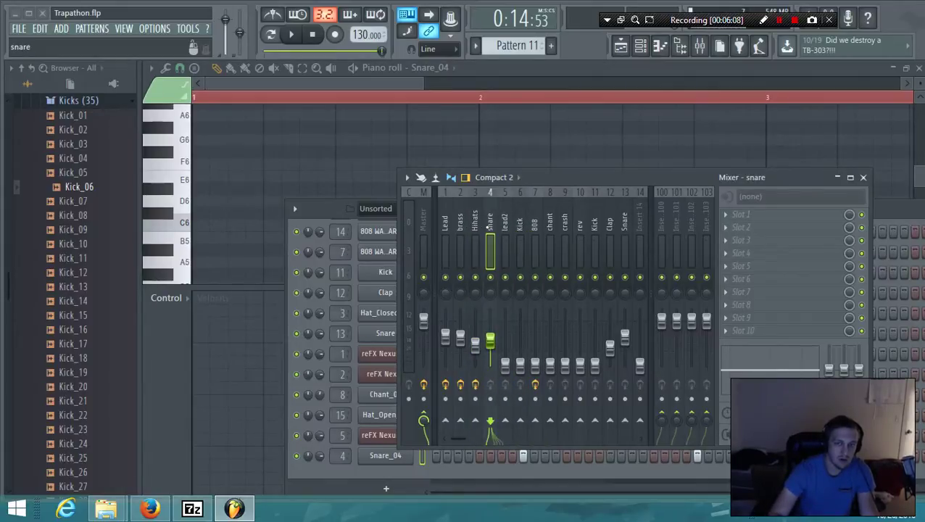
{"action": "key", "text": "alt+Right"}
{"action": "key", "text": "alt+Right"}
{"action": "key", "text": "alt+Right"}
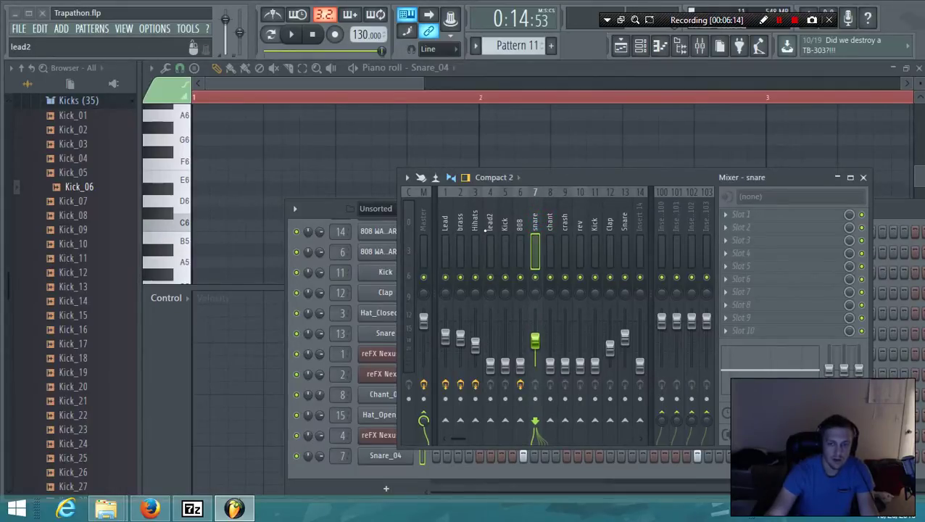
{"action": "key", "text": "space"}
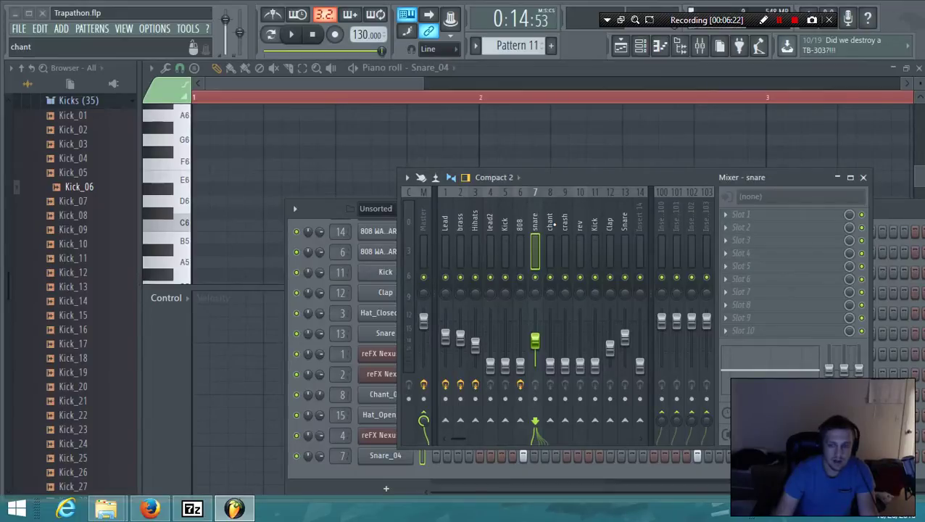
{"action": "key", "text": "alt+Left"}
{"action": "key", "text": "alt+Left"}
{"action": "key", "text": "alt+Left"}
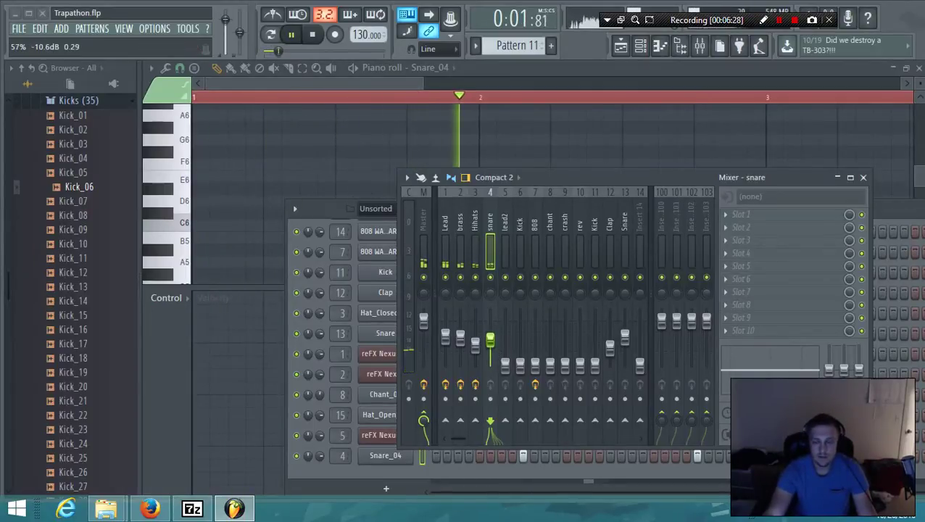
Fine-tune the snare track's volume and add Fruity parametric EQ 2 with a band 1 high-pass cutoff at about 126 Hz.
{"action": "left_click_drag", "start_coordinate": [491, 340], "coordinate": [490, 338]}
{"action": "left_click", "coordinate": [725, 214]}
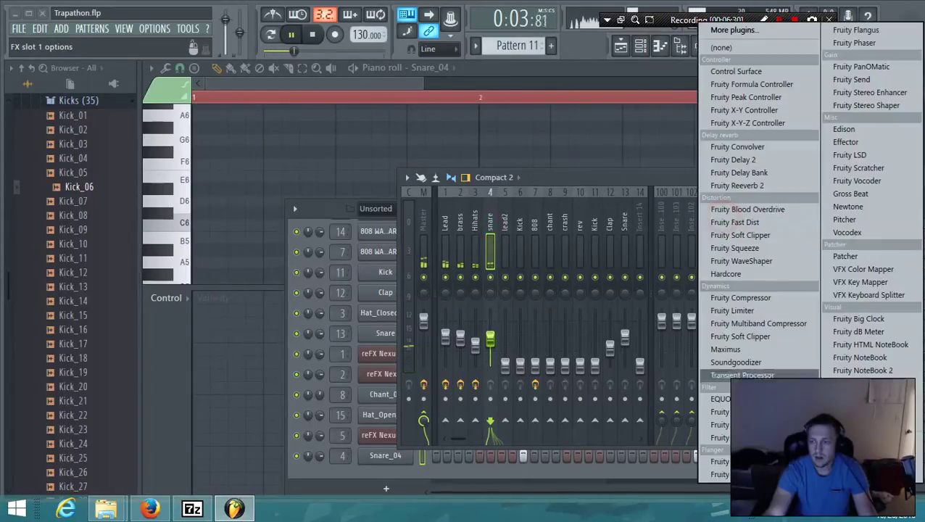
{"action": "left_click", "coordinate": [721, 438]}
{"action": "left_click_drag", "start_coordinate": [144, 251], "coordinate": [171, 317]}
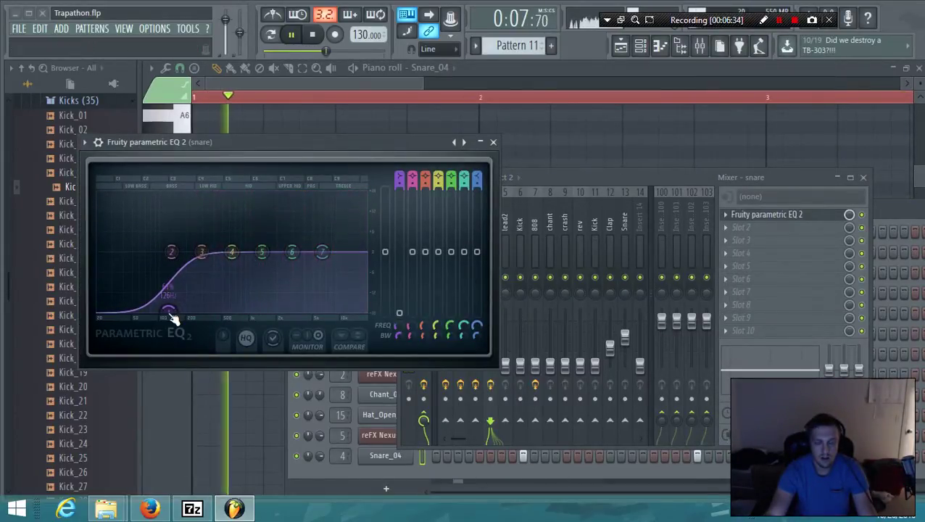
{"action": "key", "text": "space"}
{"action": "left_click", "coordinate": [493, 142]}
Add Fruity Reeverb 2 to the snare track's second effect slot and lower its mix level.
{"action": "left_click", "coordinate": [731, 231]}
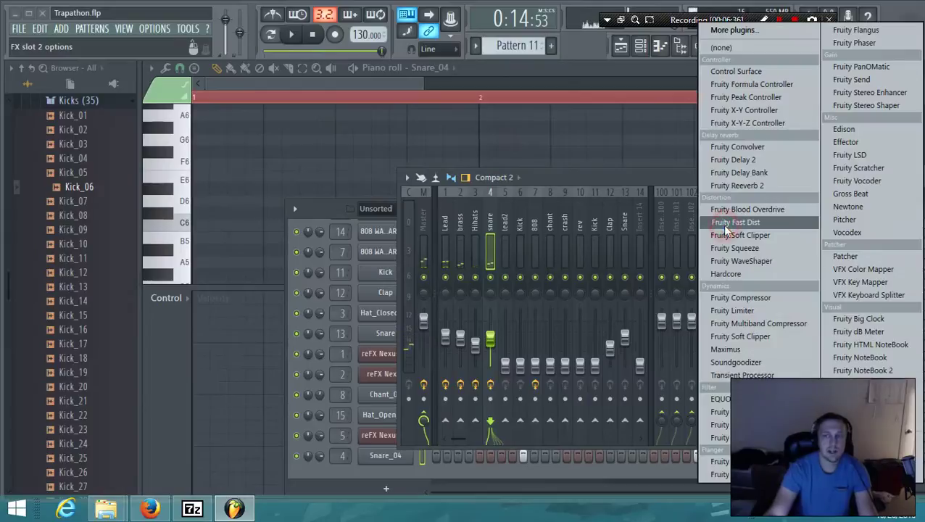
{"action": "left_click", "coordinate": [747, 186]}
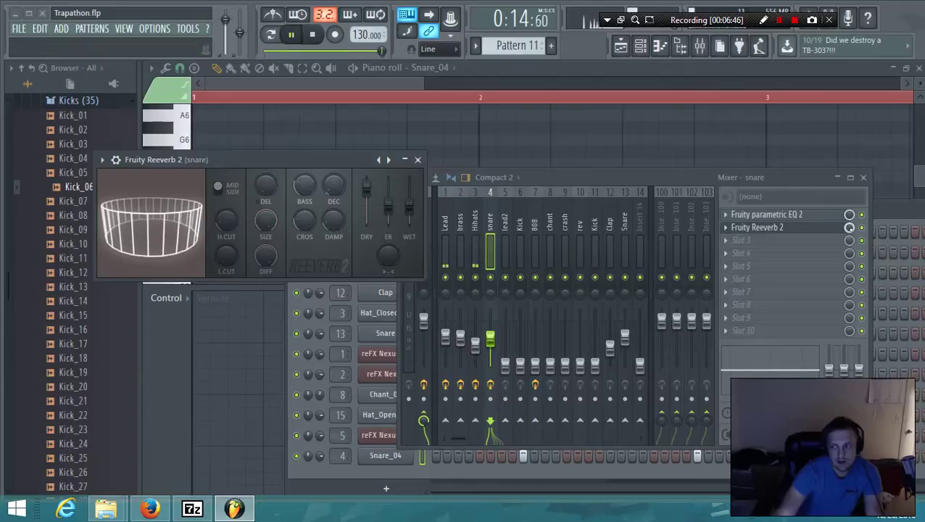
{"action": "left_click_drag", "start_coordinate": [850, 228], "coordinate": [850, 272]}
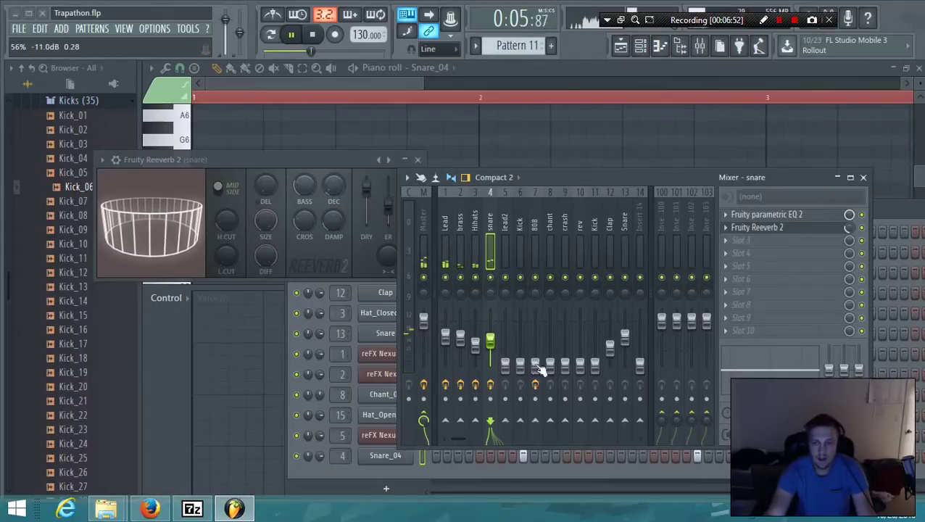
Unmute playlist Track 6, moving the Fruity Reeverb 2 window clear of the track list.
{"action": "left_click", "coordinate": [622, 46]}
{"action": "left_click", "coordinate": [342, 160]}
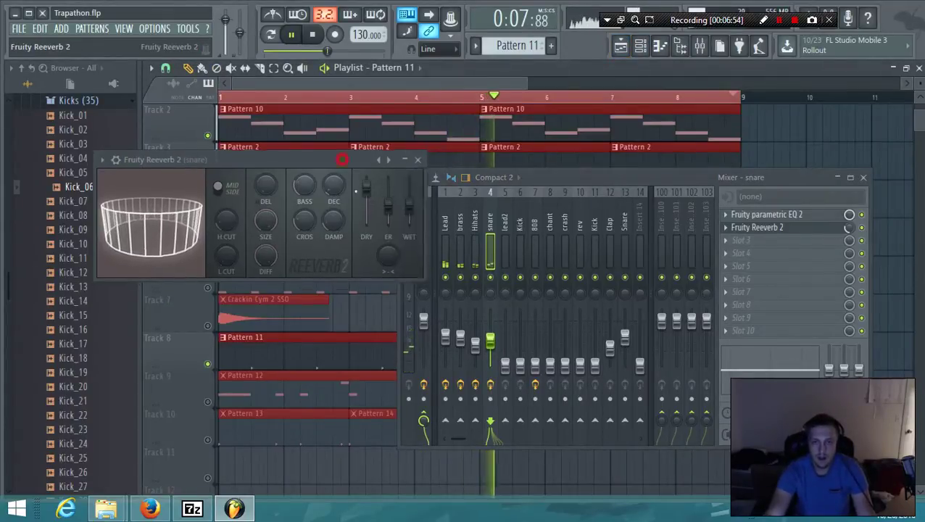
{"action": "left_click_drag", "start_coordinate": [342, 160], "coordinate": [583, 440]}
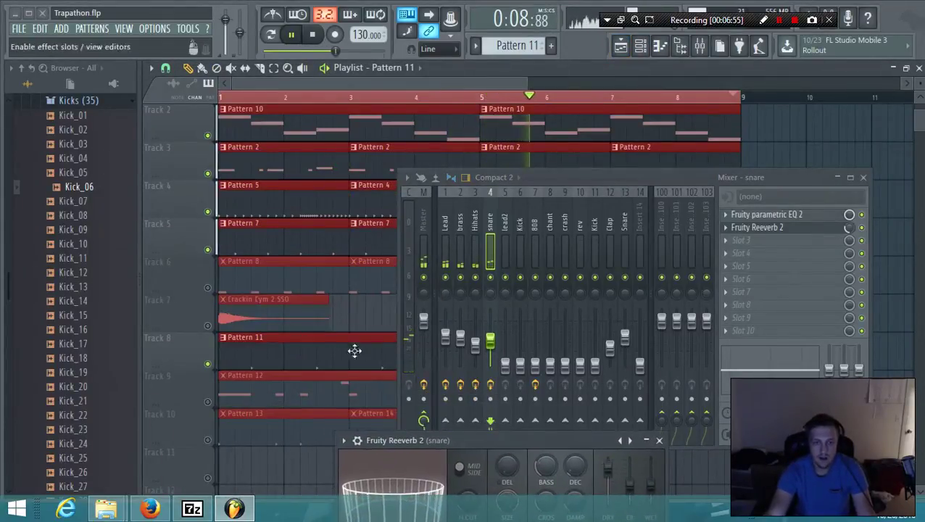
{"action": "left_click", "coordinate": [207, 288]}
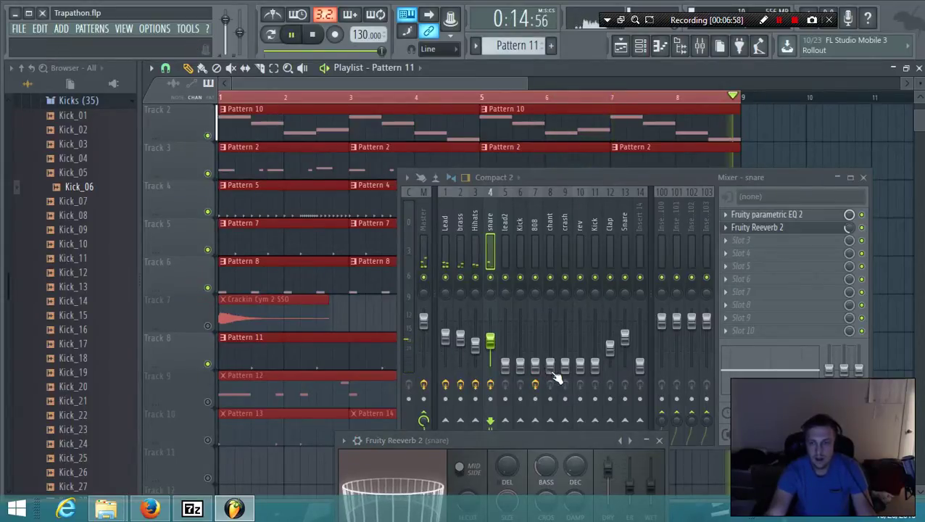
Raise the lead2 and 808 mixer volumes during playback while looking for the track that Pattern 8 plays through.
{"action": "key", "text": "space"}
{"action": "left_click", "coordinate": [520, 363]}
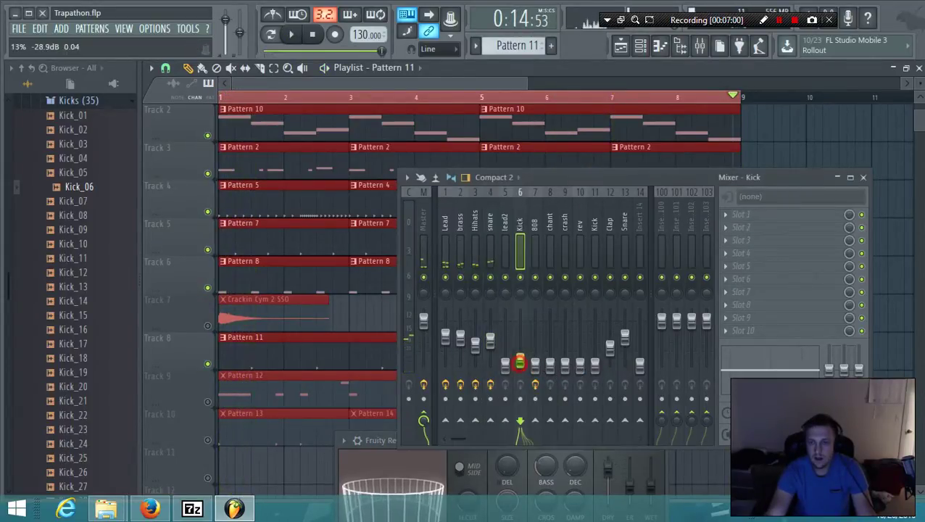
{"action": "left_click", "coordinate": [506, 359]}
{"action": "key", "text": "space"}
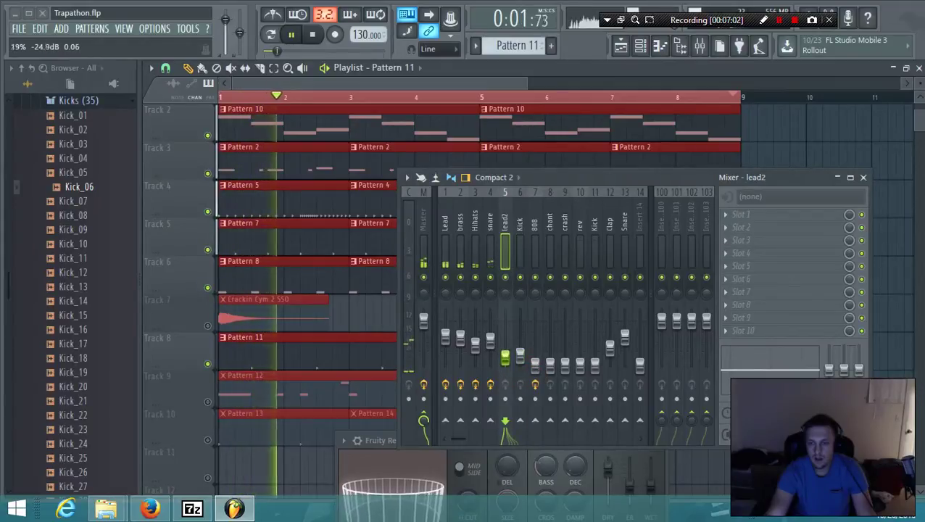
{"action": "left_click", "coordinate": [534, 361]}
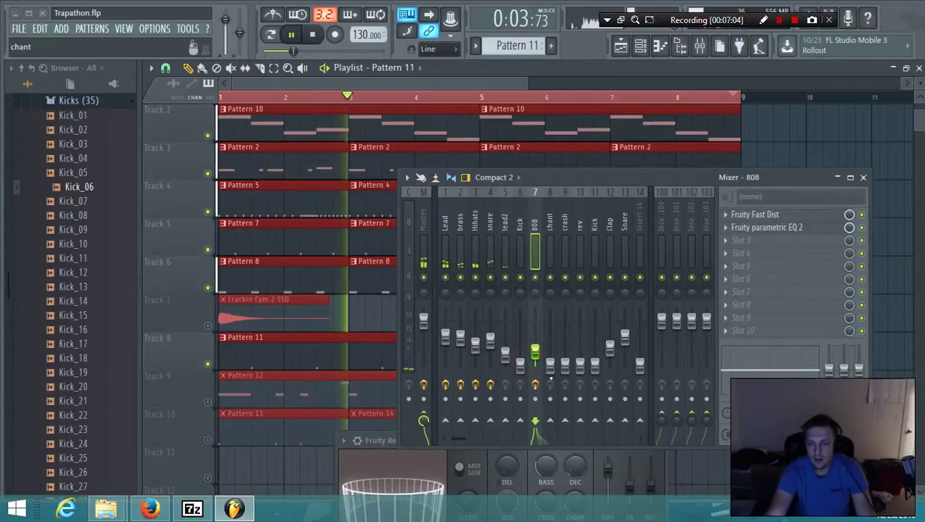
Raise the chant, crash, rev, second Kick, Insert 14 and Insert 15 mixer volumes during playback, with Insert 15 at about -13 dB.
{"action": "key", "text": "space"}
{"action": "left_click_drag", "start_coordinate": [550, 366], "coordinate": [580, 355]}
{"action": "key", "text": "space"}
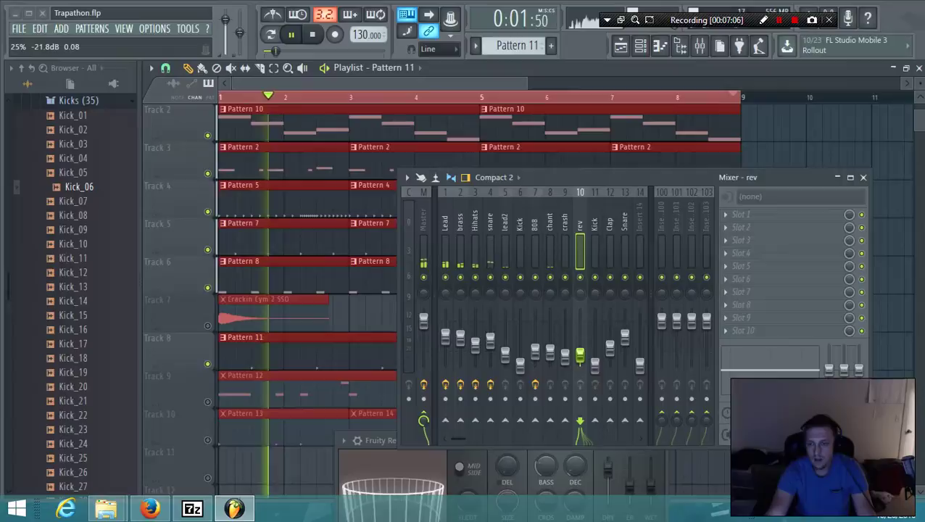
{"action": "left_click", "coordinate": [593, 232]}
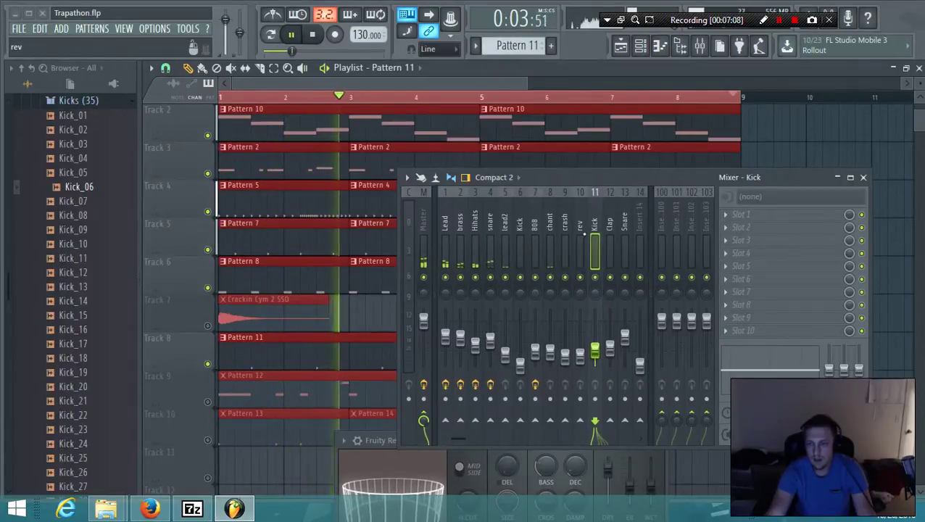
{"action": "scroll", "coordinate": [583, 236], "scroll_direction": "down", "scroll_amount": 4}
{"action": "left_click_drag", "start_coordinate": [580, 366], "coordinate": [595, 344]}
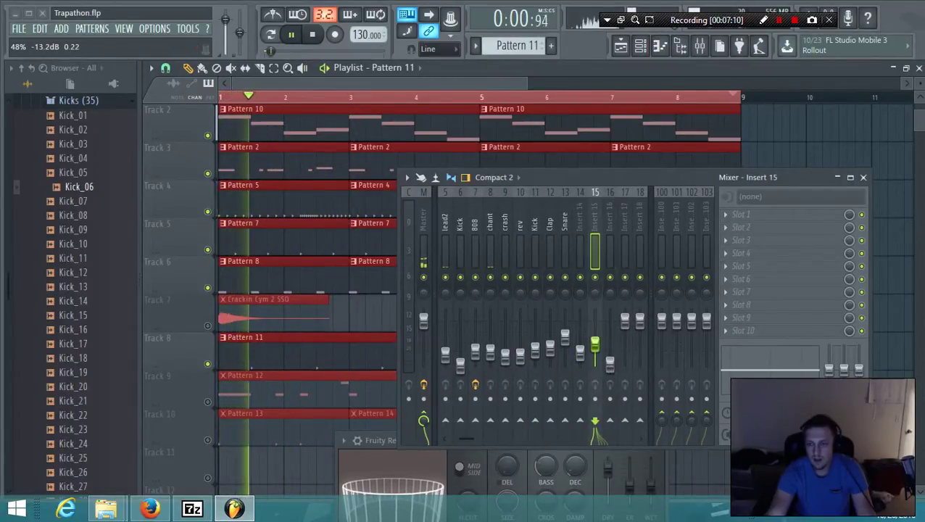
Rename the Insert 15 mixer track to "open hat".
{"action": "right_click", "coordinate": [596, 212]}
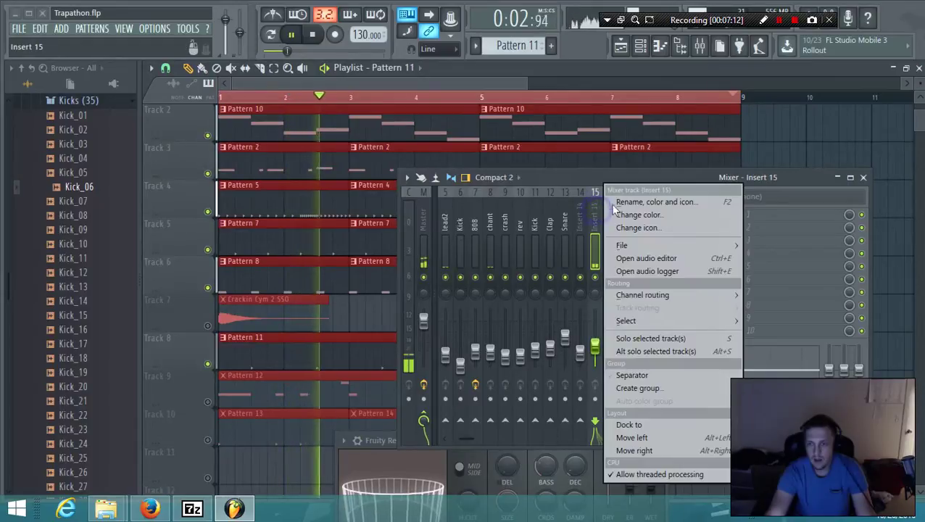
{"action": "left_click", "coordinate": [615, 204]}
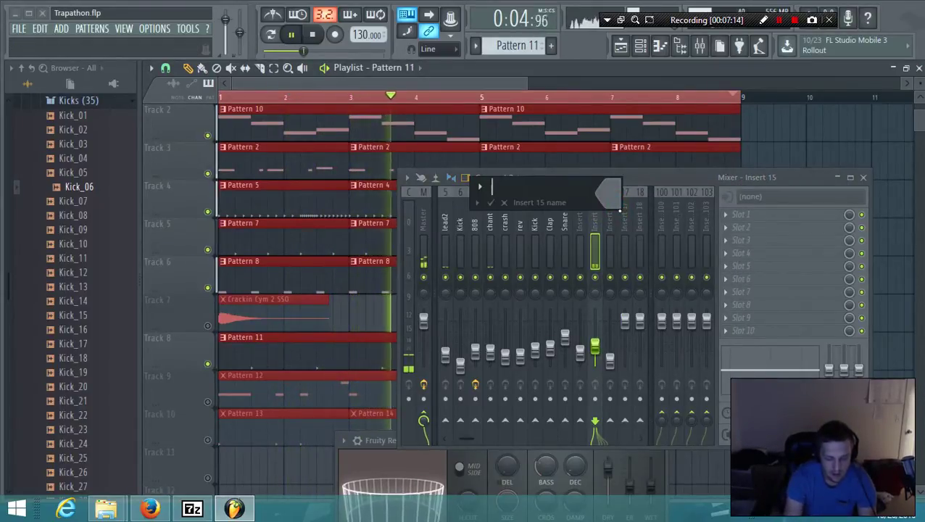
{"action": "type", "text": "open hat'"}
{"action": "key", "text": "Return"}
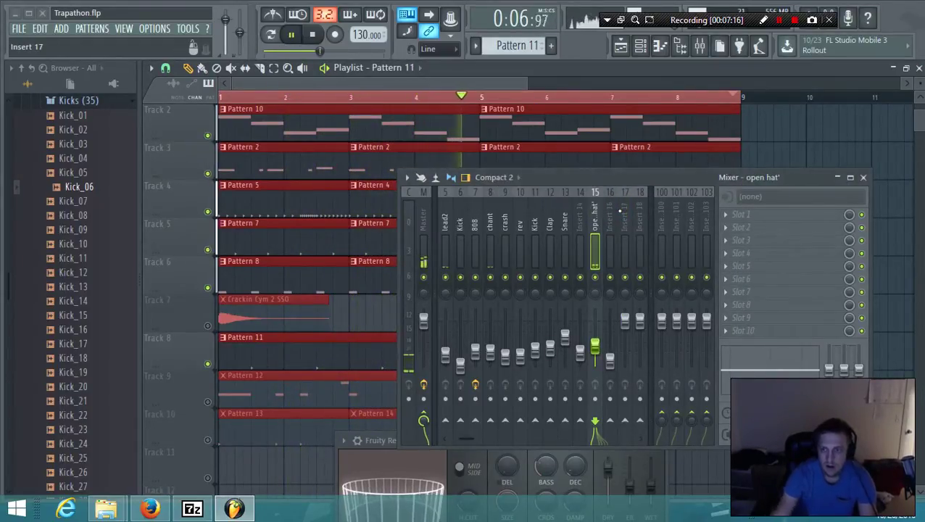
{"action": "right_click", "coordinate": [598, 221]}
{"action": "left_click", "coordinate": [615, 202]}
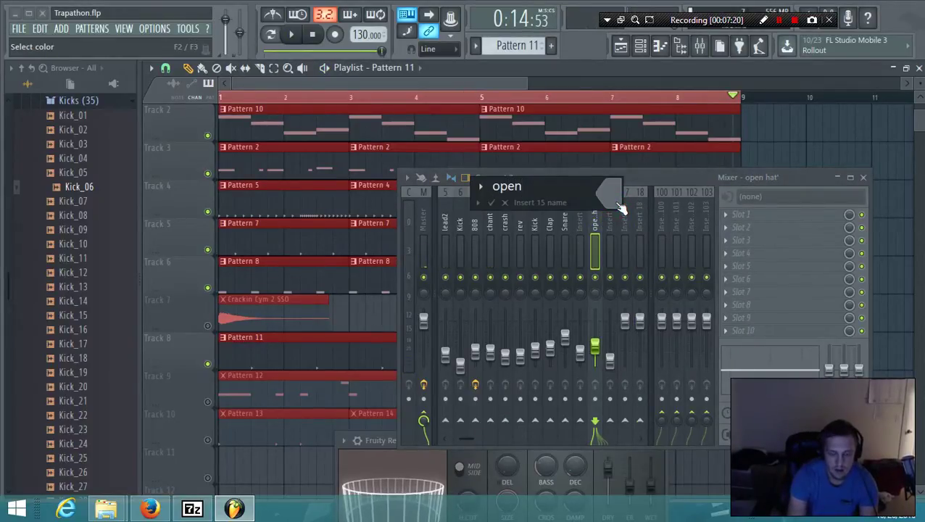
{"action": "key", "text": "Return"}
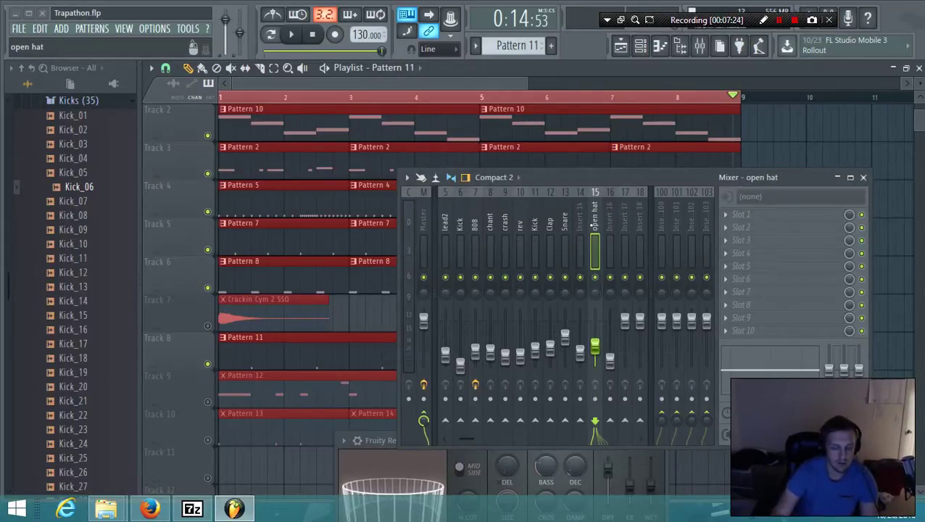
Move the open hat mixer track to slot 5, directly after snare.
{"action": "key", "text": "alt+Left"}
{"action": "key", "text": "alt+Left"}
{"action": "key", "text": "alt+Left"}
{"action": "key", "text": "alt+Left"}
{"action": "key", "text": "alt+Left"}
{"action": "key", "text": "alt+Left"}
{"action": "key", "text": "alt+Left"}
{"action": "key", "text": "alt+Left"}
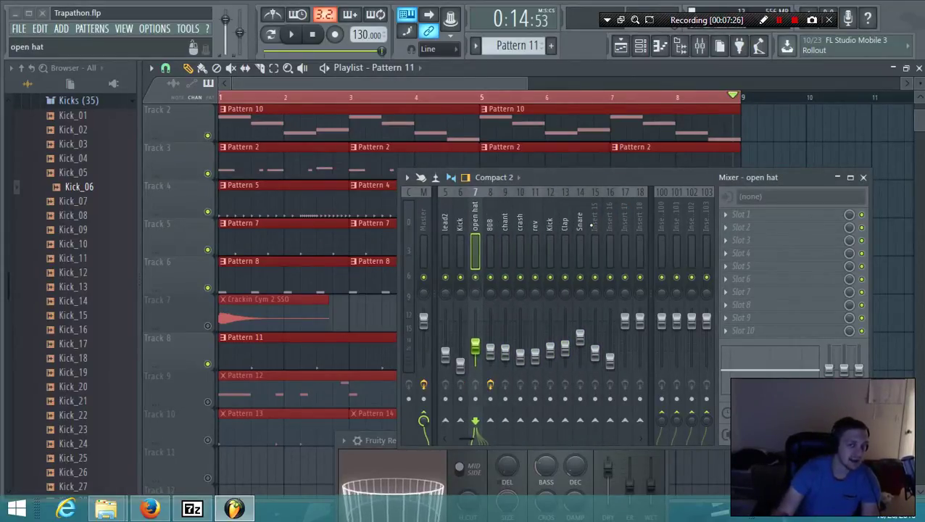
{"action": "key", "text": "alt+Left"}
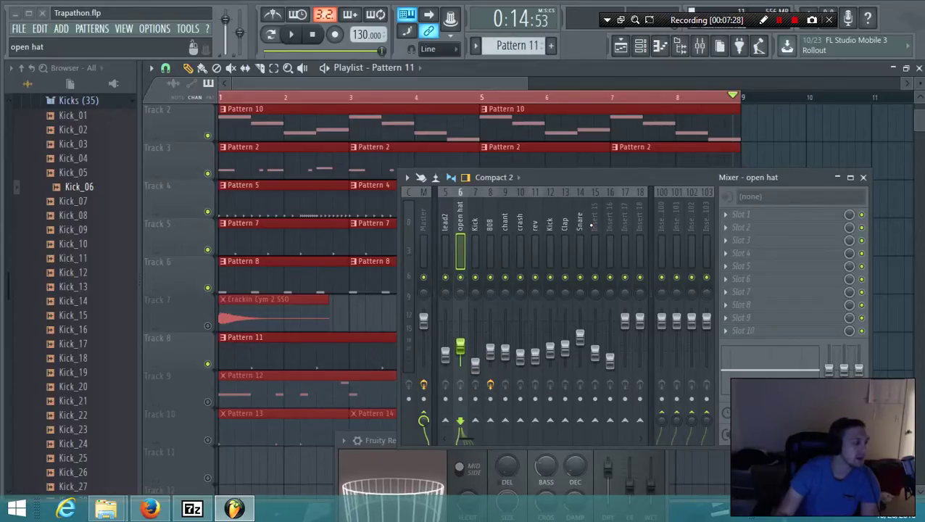
{"action": "key", "text": "alt+Left"}
{"action": "key", "text": "alt+Left"}
{"action": "key", "text": "alt+Left"}
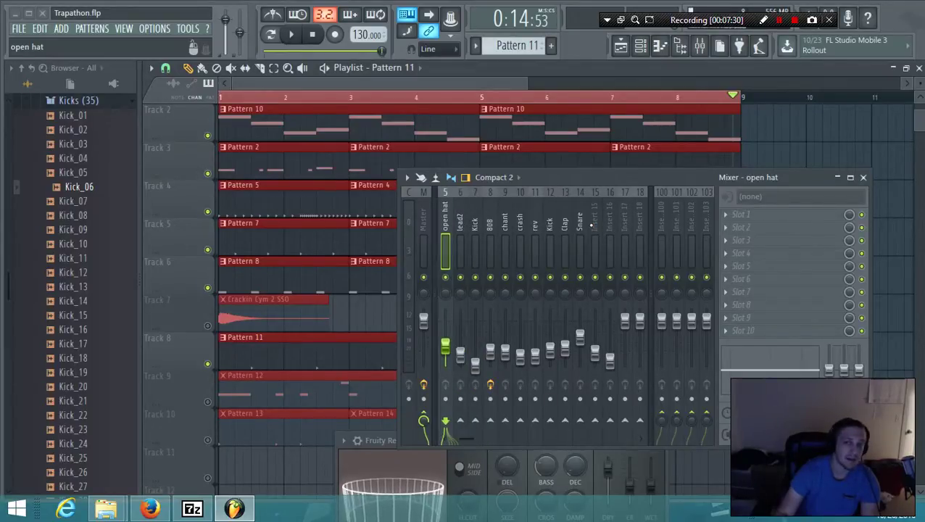
{"action": "key", "text": "alt+Right"}
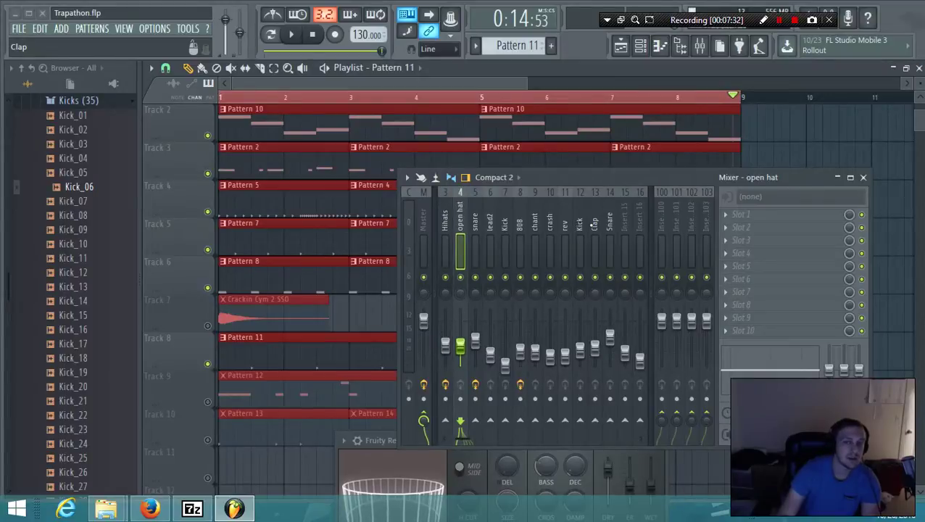
{"action": "key", "text": "alt+Right"}
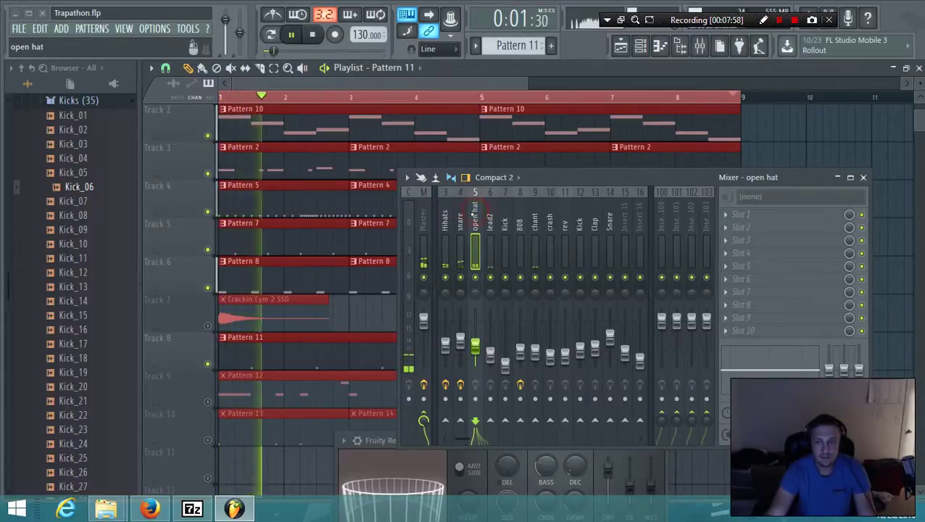
Add Fruity parametric EQ 2 to the first effect slot of the open hat mixer track.
{"action": "scroll", "coordinate": [473, 216], "scroll_direction": "up", "scroll_amount": 2}
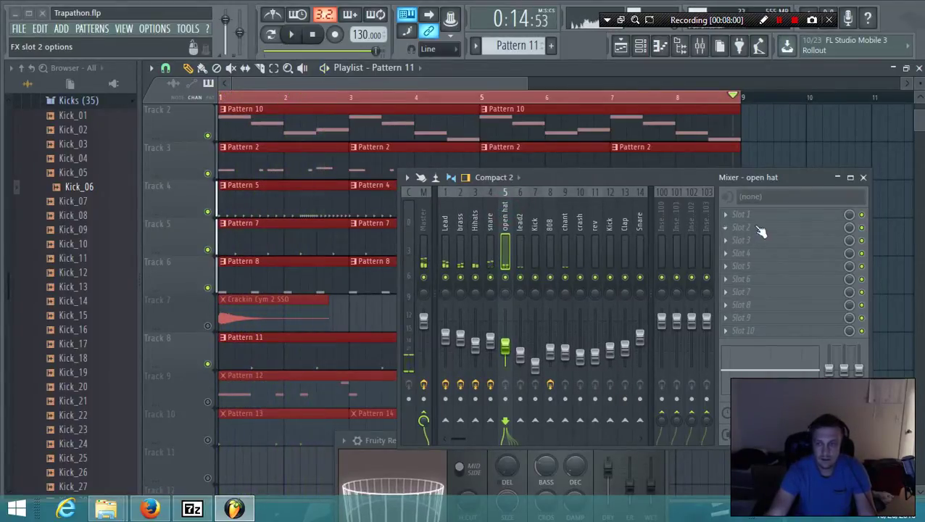
{"action": "left_click", "coordinate": [729, 218]}
{"action": "left_click", "coordinate": [867, 423]}
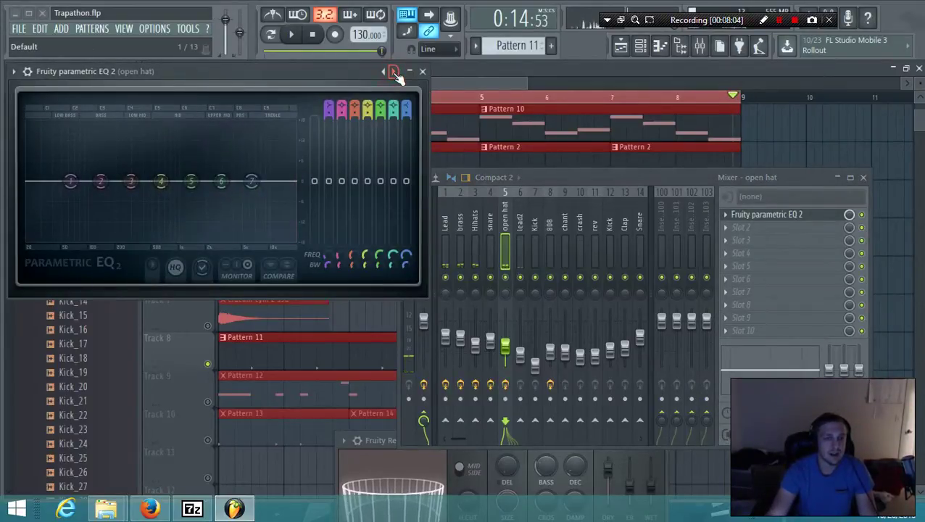
Apply the band-pass preset to the open hat EQ with its high pass at about 3370 Hz, and lower the open hat volume slightly.
{"action": "left_click", "coordinate": [393, 72]}
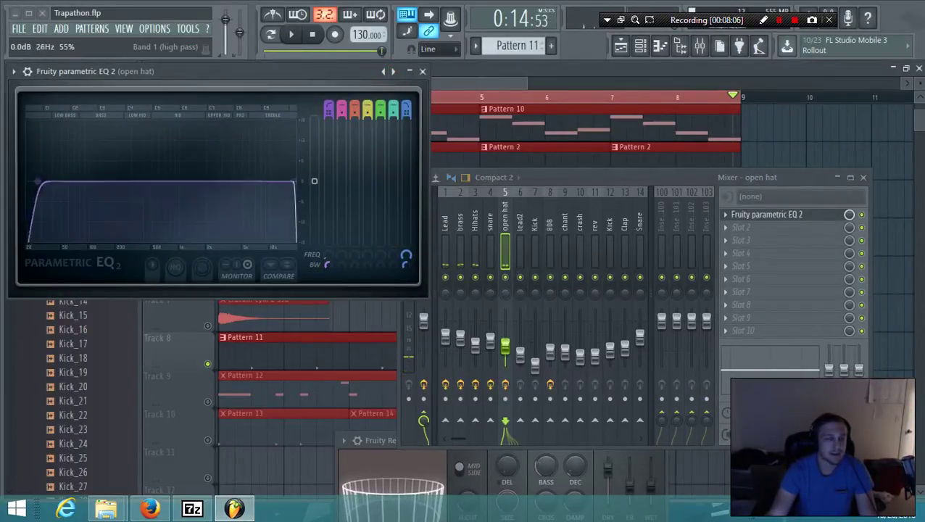
{"action": "key", "text": "space"}
{"action": "left_click_drag", "start_coordinate": [27, 181], "coordinate": [229, 181]}
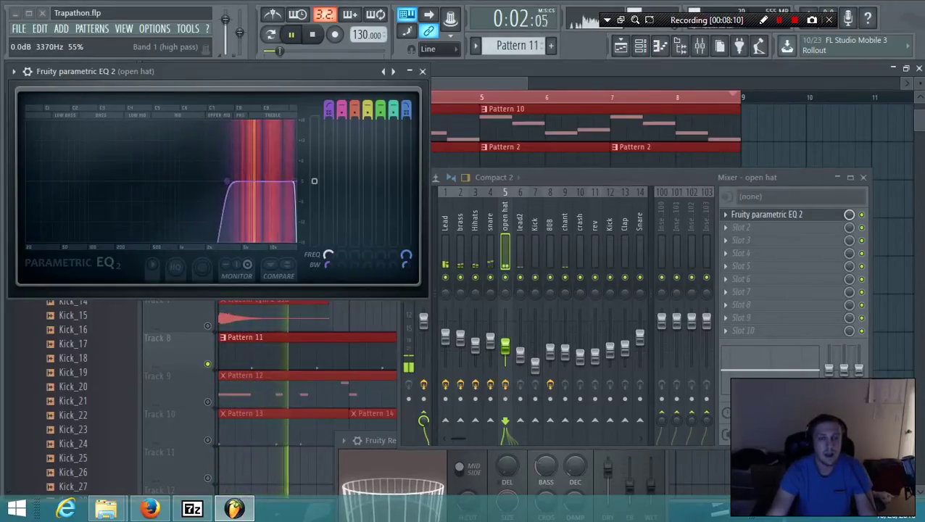
{"action": "key", "text": "space"}
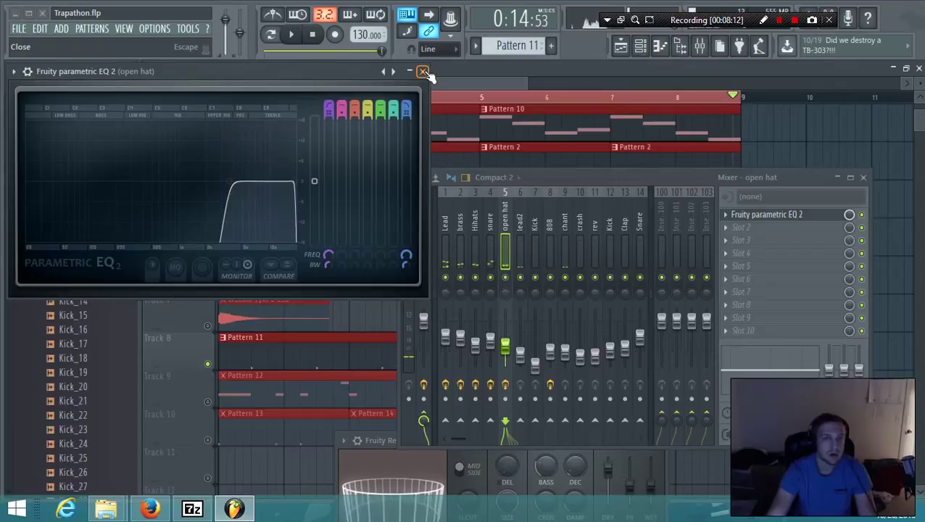
{"action": "left_click", "coordinate": [423, 71]}
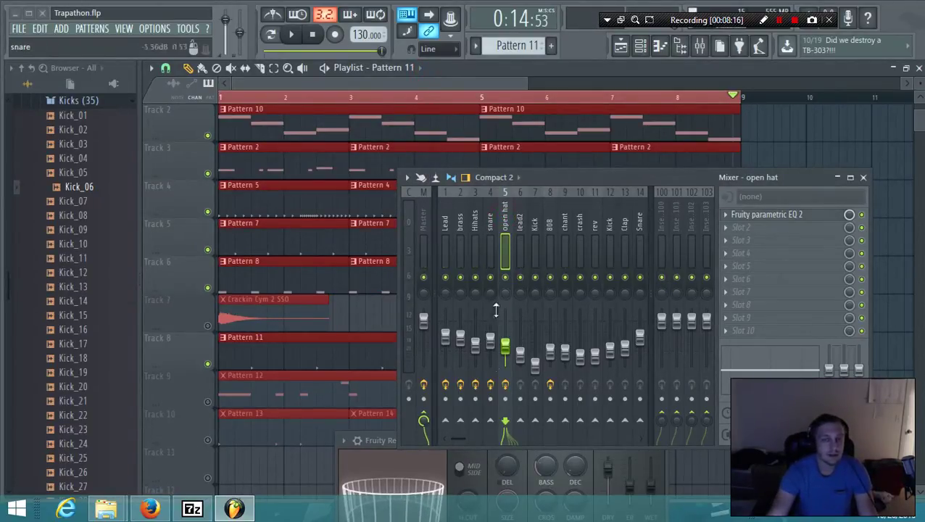
{"action": "key", "text": "space"}
{"action": "left_click_drag", "start_coordinate": [507, 349], "coordinate": [506, 348]}
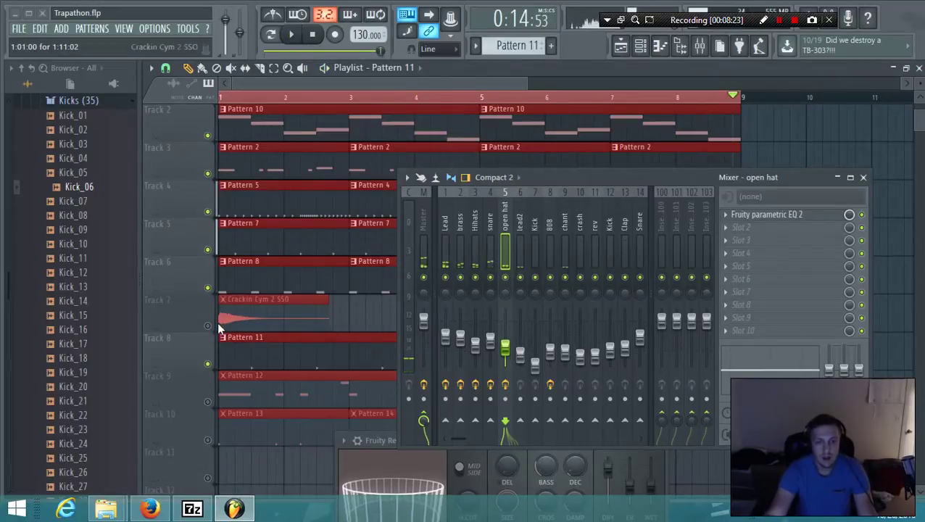
Unmute the Crackin Cym 2 SSO playlist track and raise its crash mixer track to about -16.7 dB.
{"action": "left_click", "coordinate": [207, 326]}
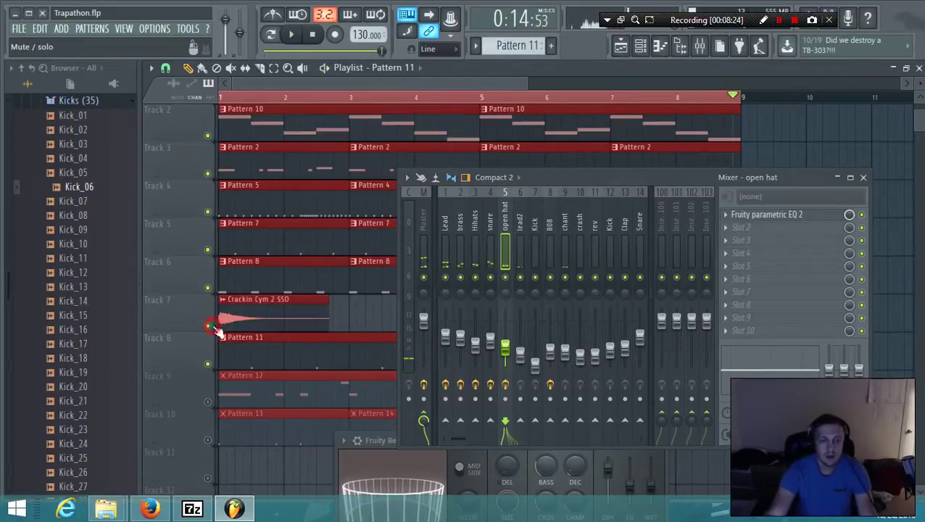
{"action": "double_click", "coordinate": [256, 319]}
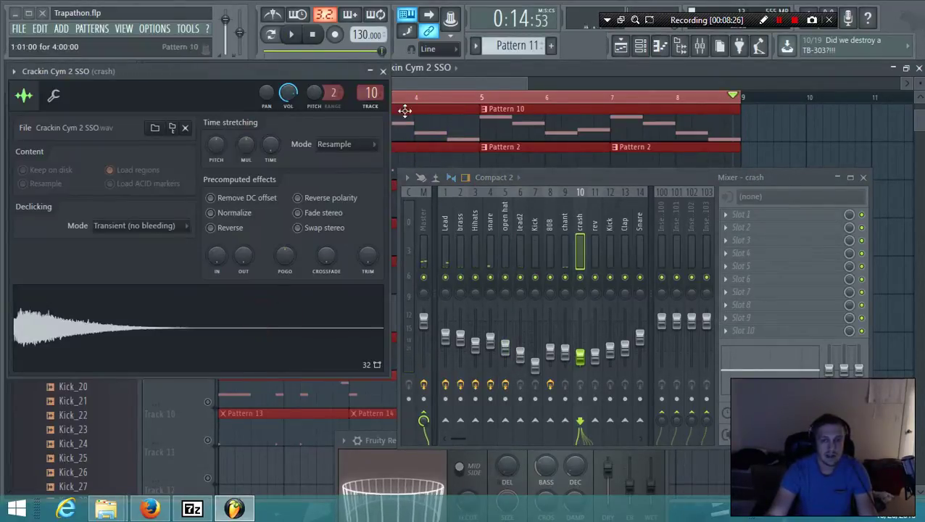
{"action": "left_click", "coordinate": [382, 69]}
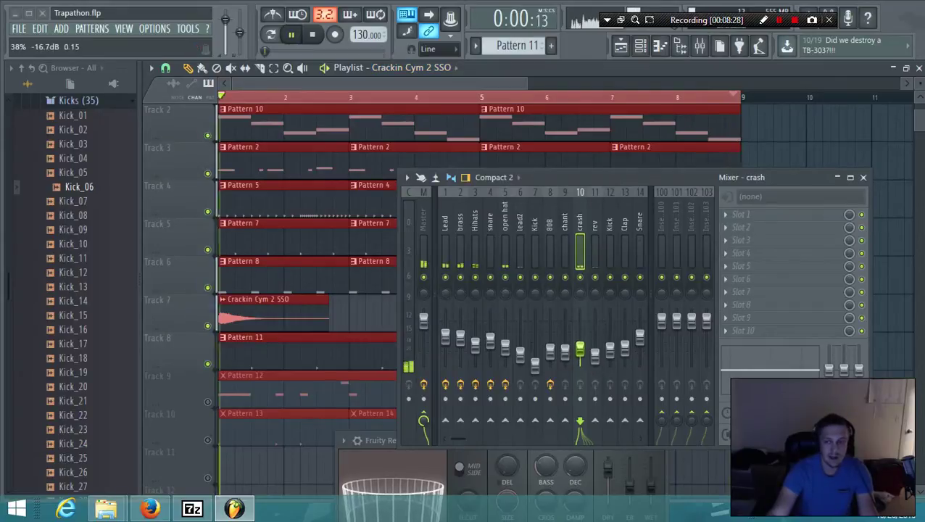
{"action": "key", "text": "space"}
{"action": "key", "text": "space"}
Move the crash mixer track to slot 7, directly after lead2.
{"action": "left_click", "coordinate": [580, 223]}
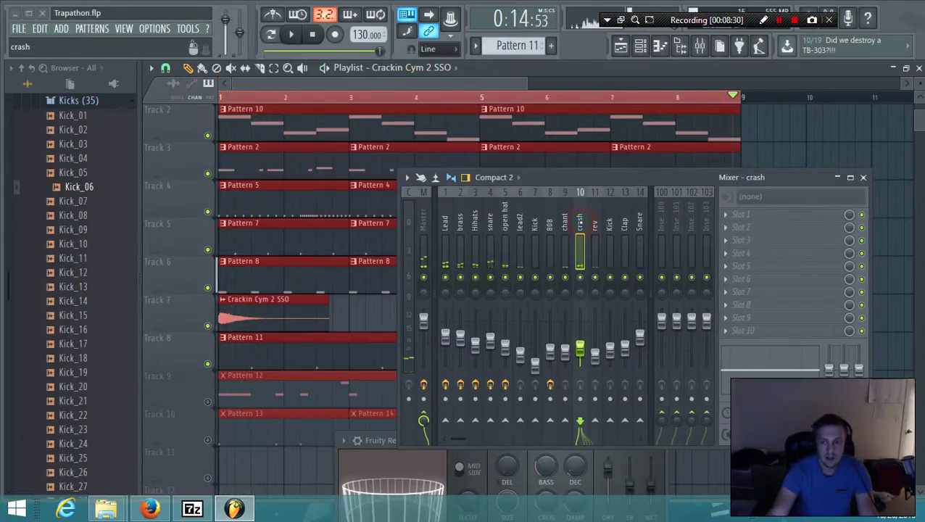
{"action": "key", "text": "alt+Left"}
{"action": "key", "text": "alt+Left"}
{"action": "key", "text": "alt+Left"}
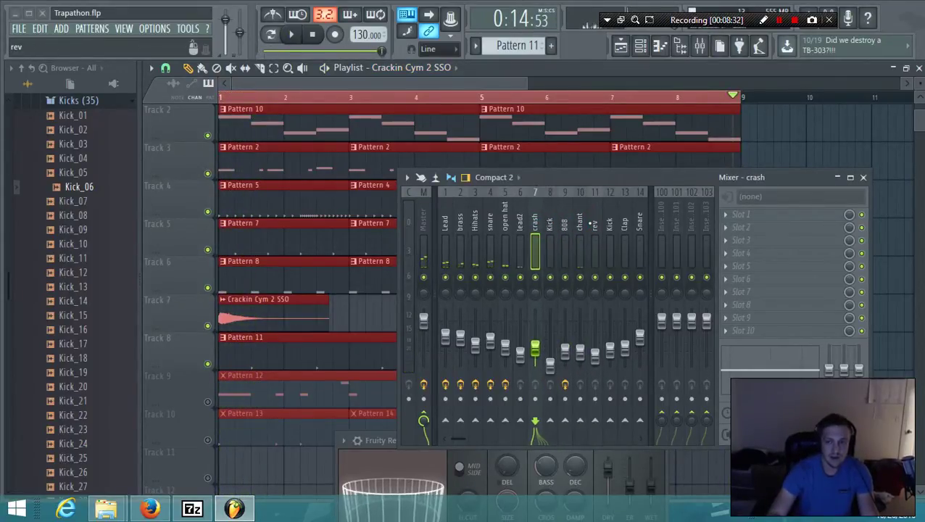
Replay the opening bars repeatedly while fine-tuning the crash mixer volume.
{"action": "key", "text": "space"}
{"action": "key", "text": "space"}
{"action": "key", "text": "space"}
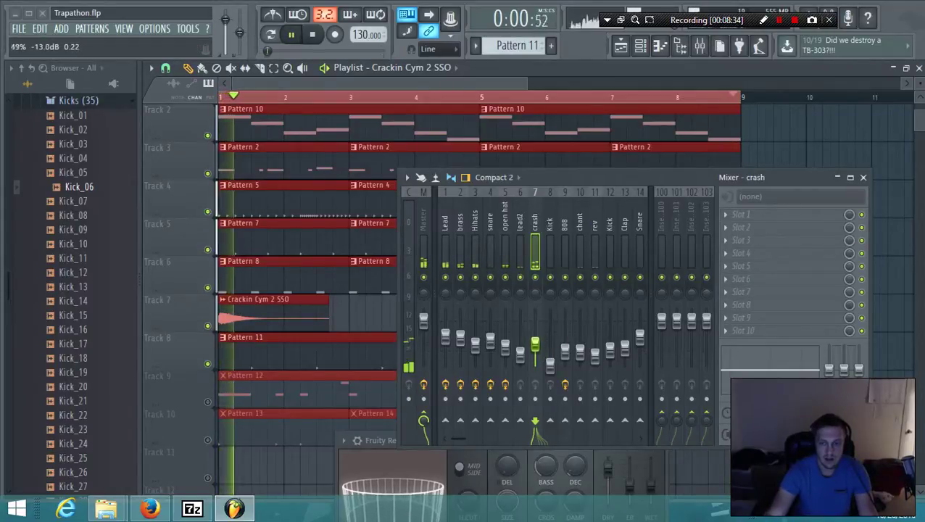
{"action": "key", "text": "space"}
{"action": "key", "text": "space"}
{"action": "key", "text": "space"}
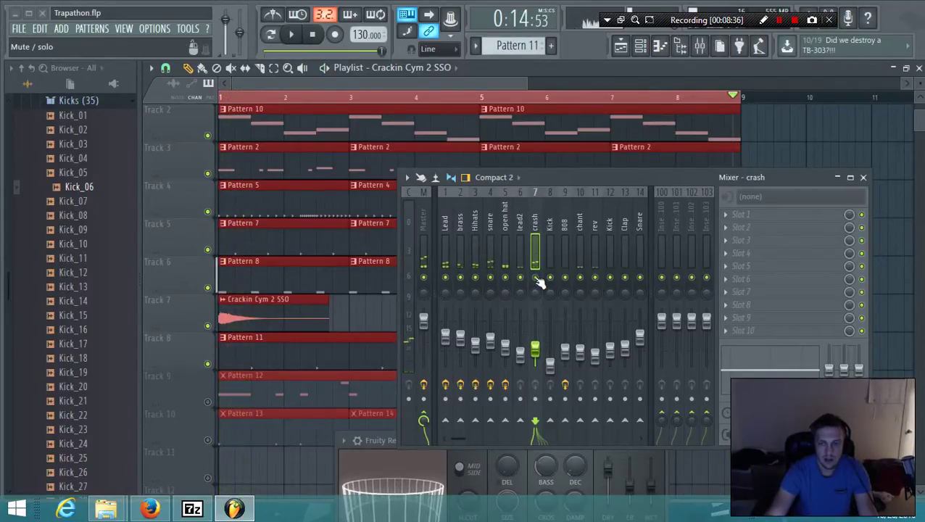
Solo the crash mixer track, add Fruity parametric EQ 2 to its first effect slot and start playback.
{"action": "right_click", "coordinate": [535, 277]}
{"action": "key", "text": "space"}
{"action": "key", "text": "space"}
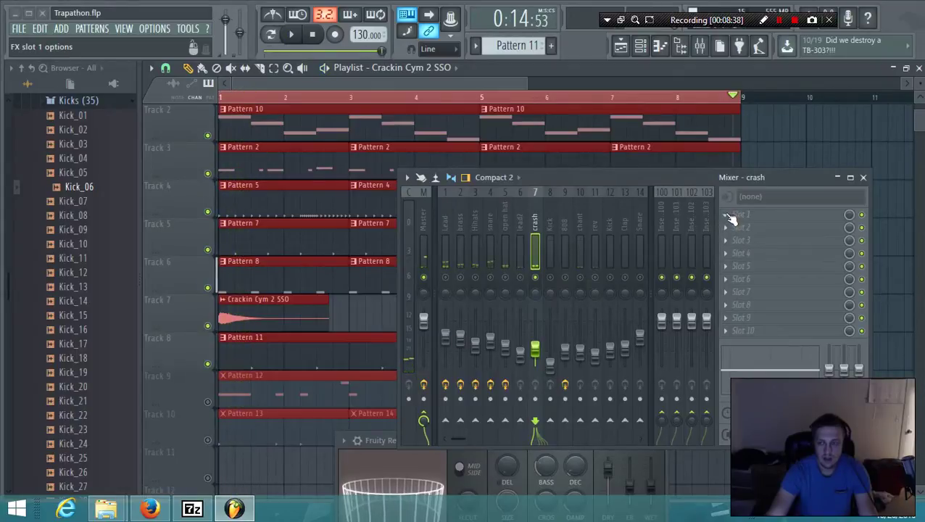
{"action": "left_click", "coordinate": [726, 215]}
{"action": "left_click", "coordinate": [721, 425]}
{"action": "key", "text": "space"}
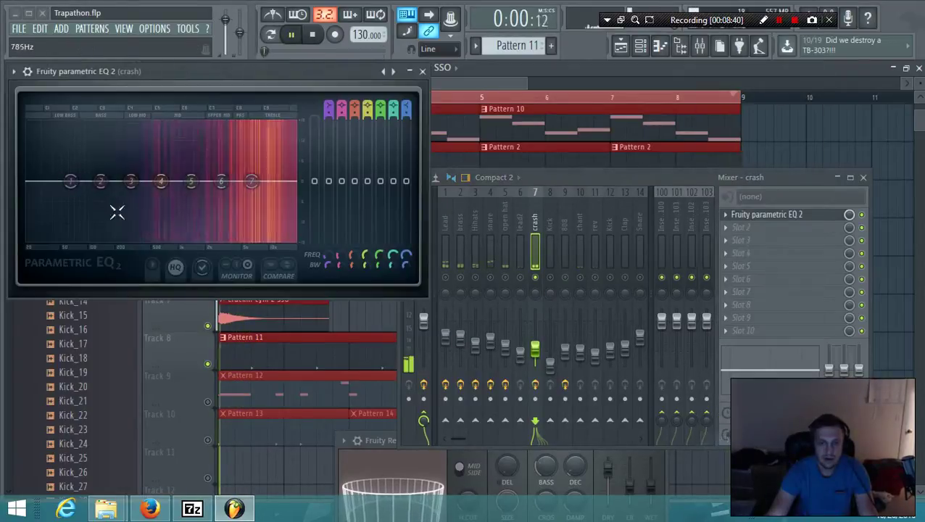
Cut the crash's low end by setting the EQ's low shelf band 1 to -18 dB and sweeping its frequency up into the low mids.
{"action": "left_click_drag", "start_coordinate": [72, 180], "coordinate": [67, 237]}
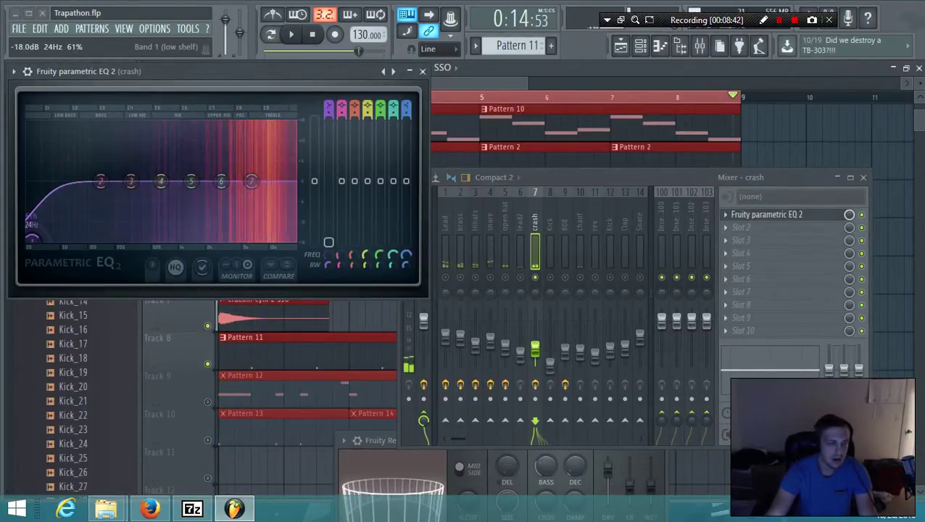
{"action": "left_click_drag", "start_coordinate": [31, 240], "coordinate": [128, 240]}
{"action": "key", "text": "space"}
{"action": "key", "text": "space"}
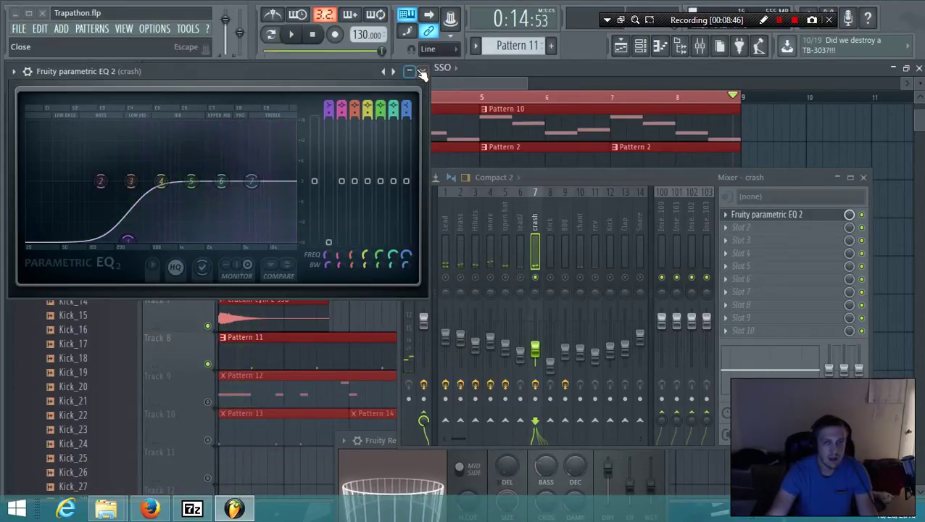
{"action": "left_click", "coordinate": [422, 72]}
Add Fruity Reeverb 2 to the crash track's second effect slot and enlarge its room size.
{"action": "left_click", "coordinate": [726, 228]}
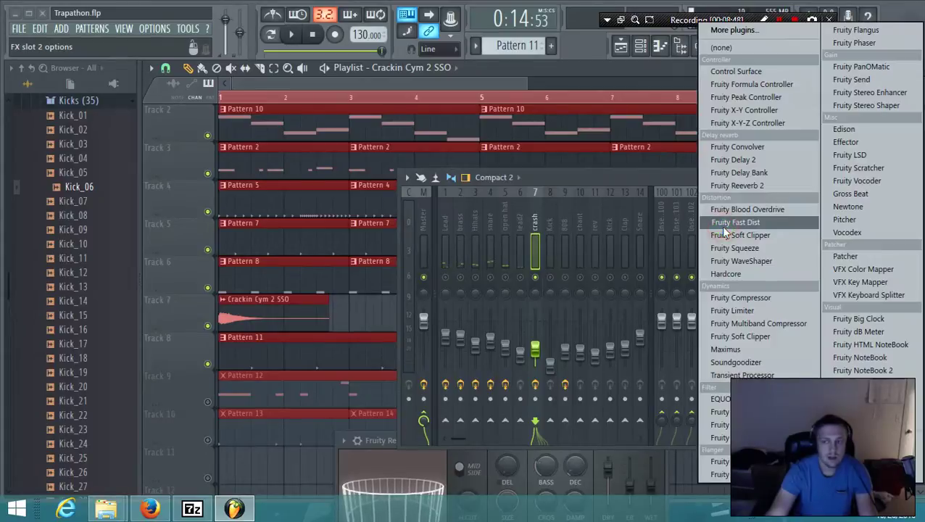
{"action": "left_click", "coordinate": [747, 187]}
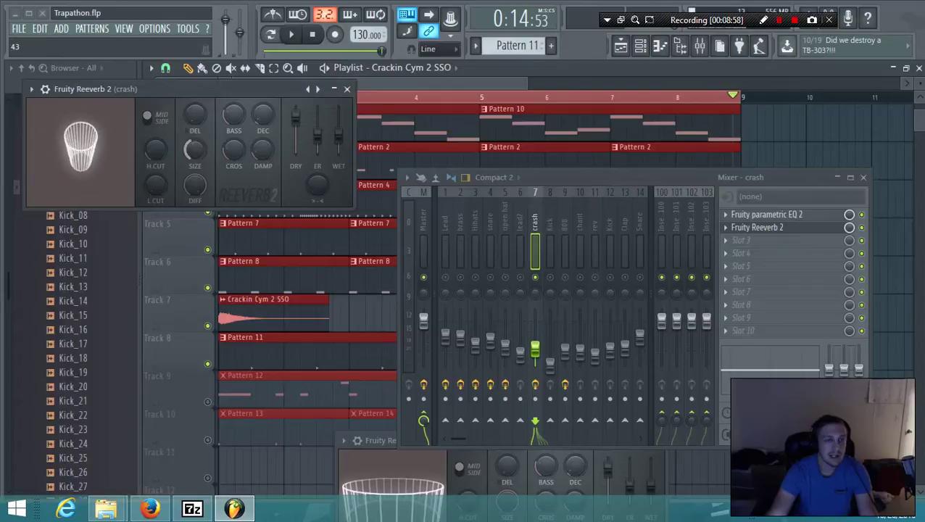
{"action": "key", "text": "space"}
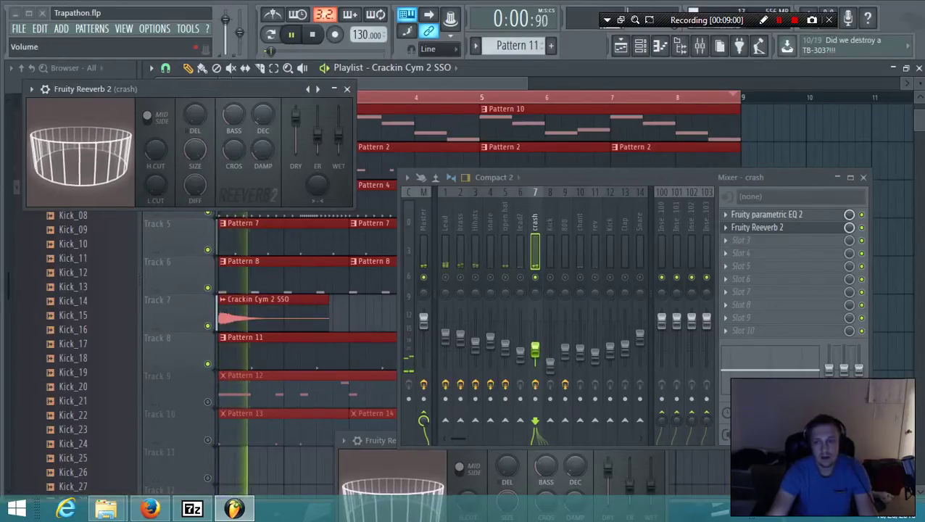
{"action": "key", "text": "space"}
Re-enable all mixer tracks, briefly mute and unmute the Kick in slot 8 during playback, and close the crash reverb.
{"action": "left_click", "coordinate": [520, 277]}
{"action": "right_click", "coordinate": [520, 277]}
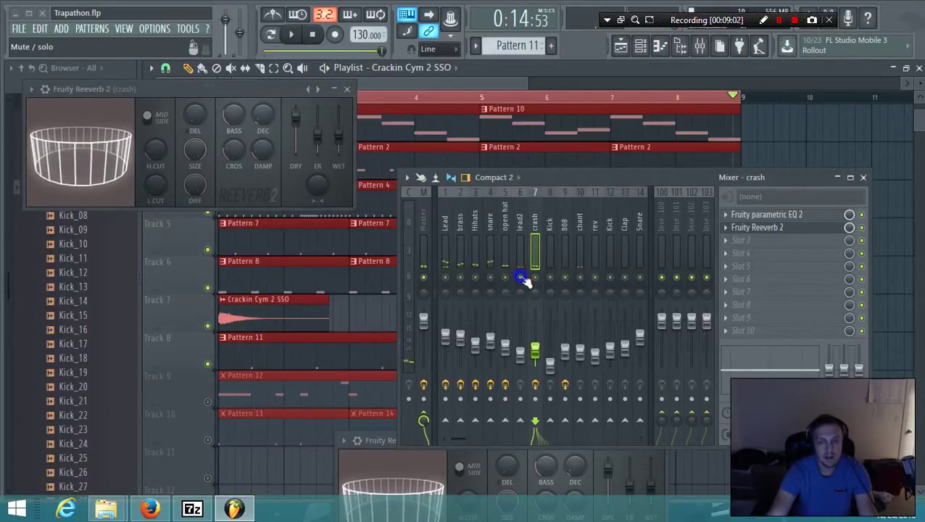
{"action": "left_click", "coordinate": [551, 278]}
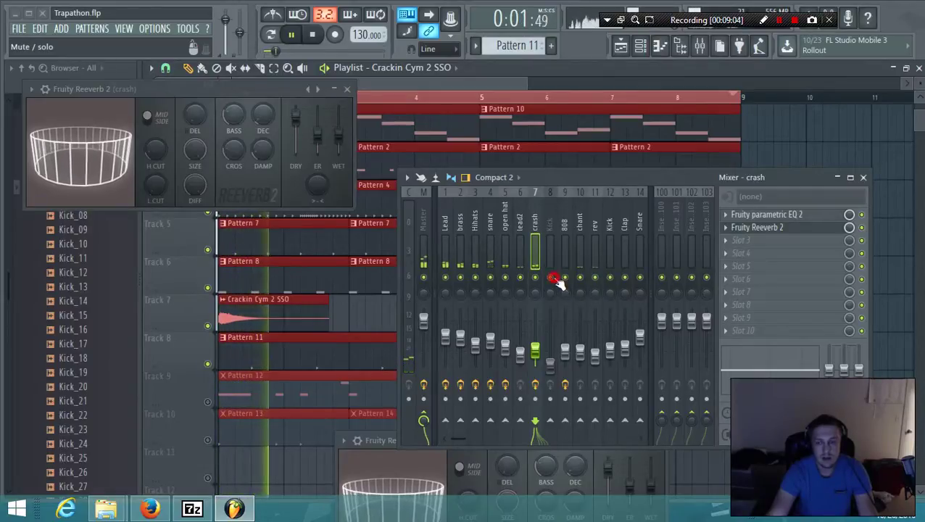
{"action": "left_click", "coordinate": [553, 278]}
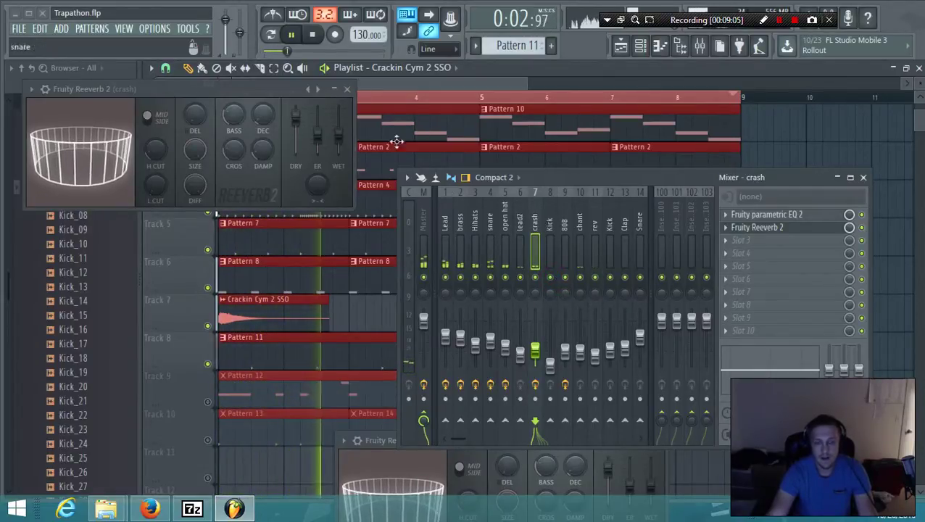
{"action": "left_click", "coordinate": [351, 90]}
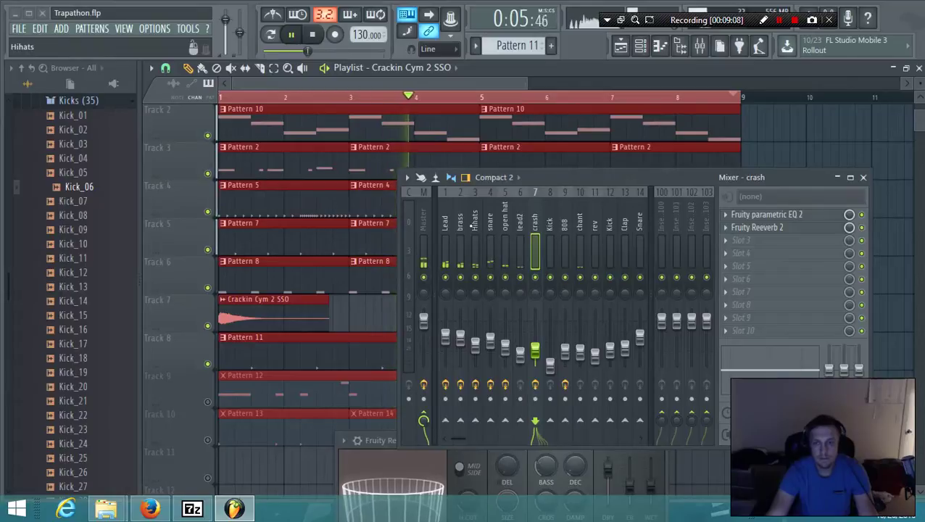
Solo the brass mixer track during playback, then re-enable the tracks from Lead through lead2.
{"action": "left_click", "coordinate": [461, 223]}
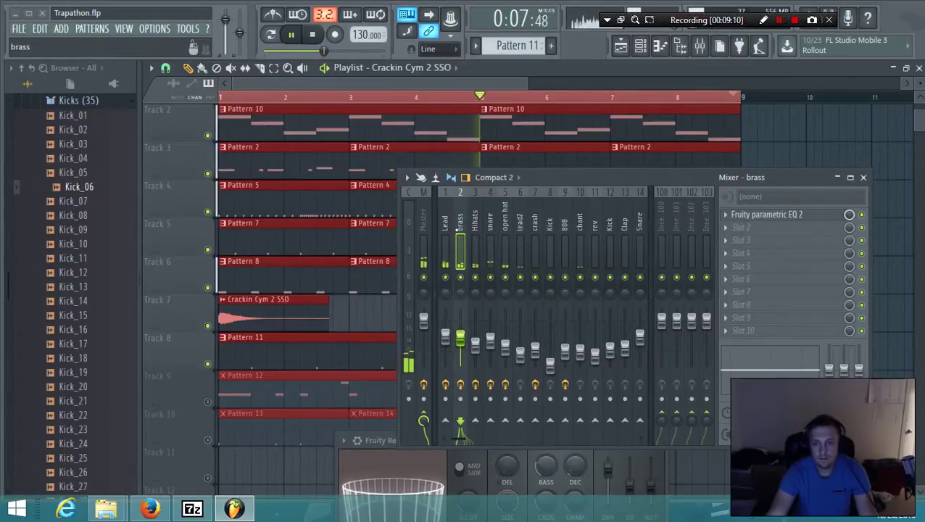
{"action": "right_click", "coordinate": [461, 278]}
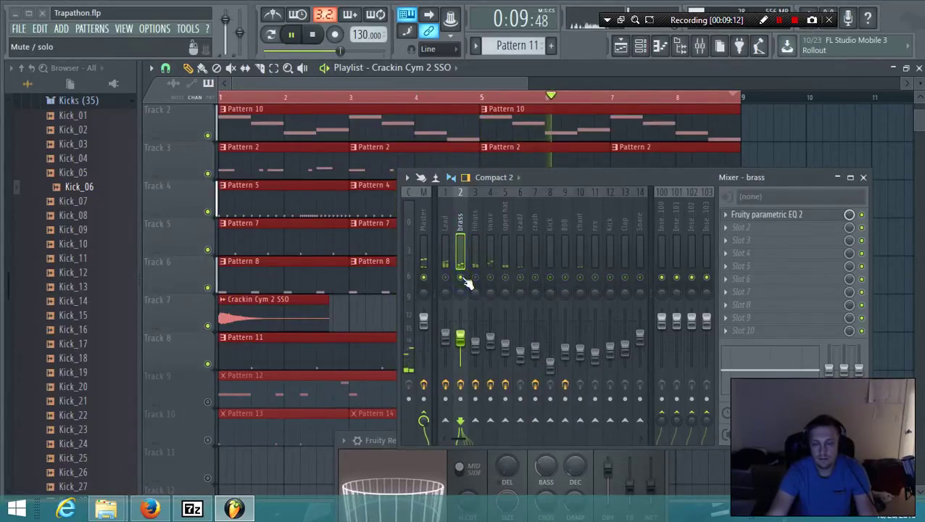
{"action": "left_click_drag", "start_coordinate": [447, 278], "coordinate": [525, 286]}
{"action": "left_click", "coordinate": [521, 278]}
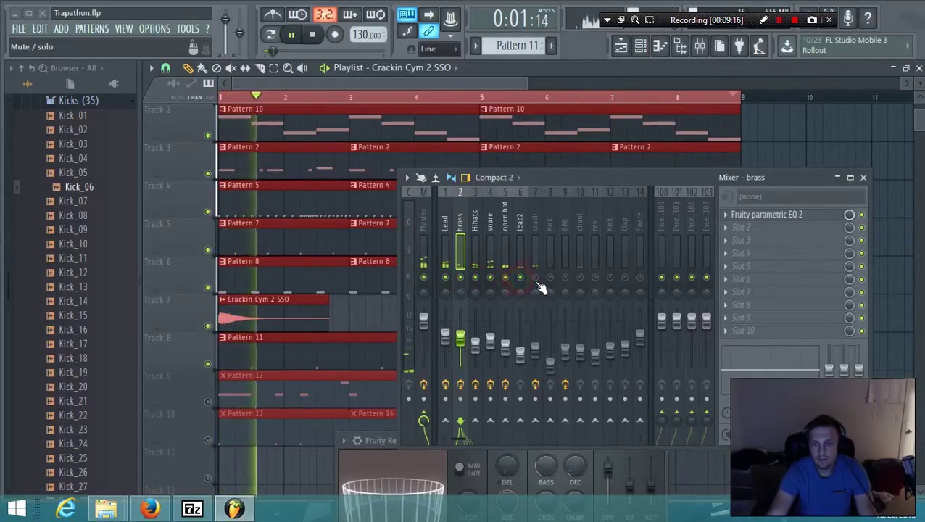
Solo the lead2 mixer track and listen to it alone, then together with Lead.
{"action": "left_click", "coordinate": [520, 226]}
{"action": "right_click", "coordinate": [521, 278]}
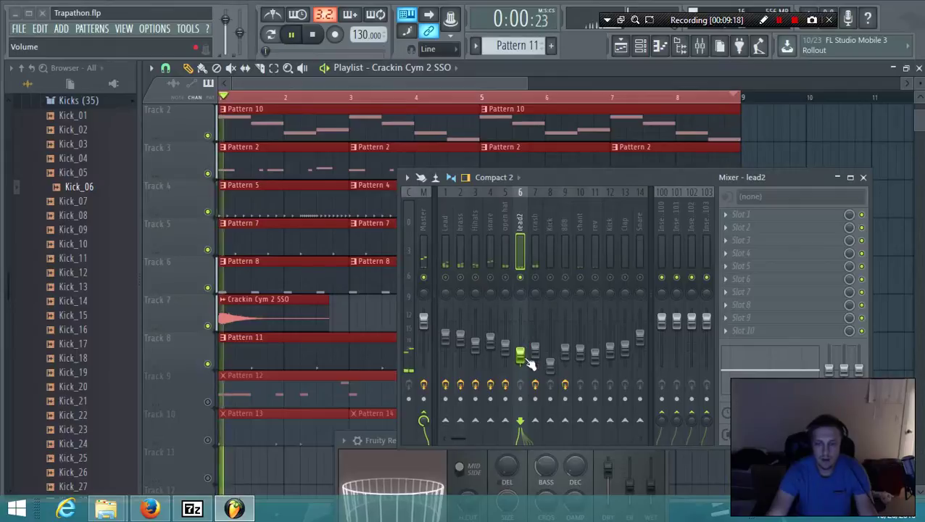
{"action": "key", "text": "space"}
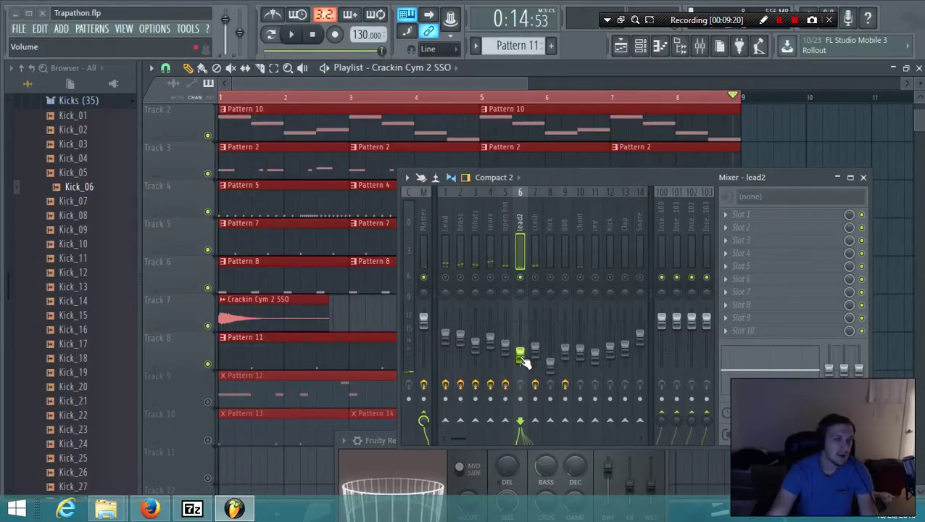
{"action": "scroll", "coordinate": [256, 175], "scroll_direction": "up", "scroll_amount": 1}
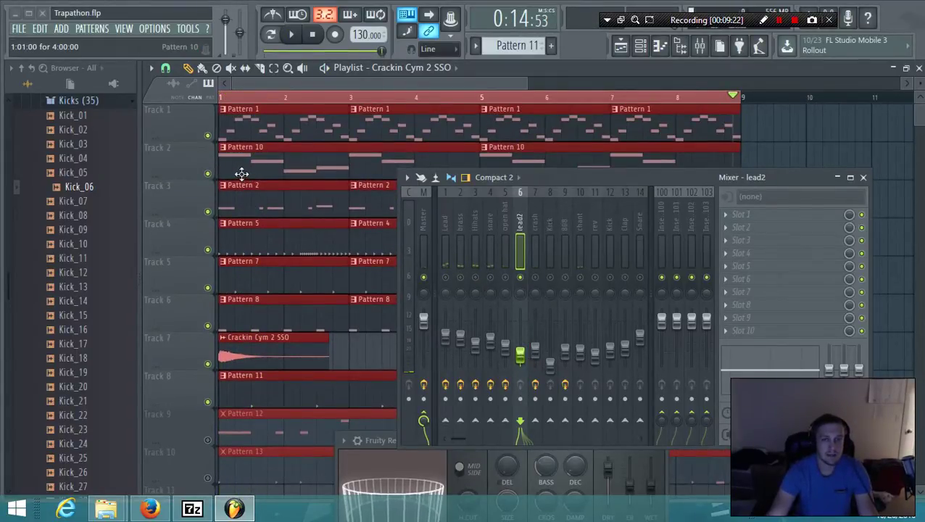
{"action": "key", "text": "space"}
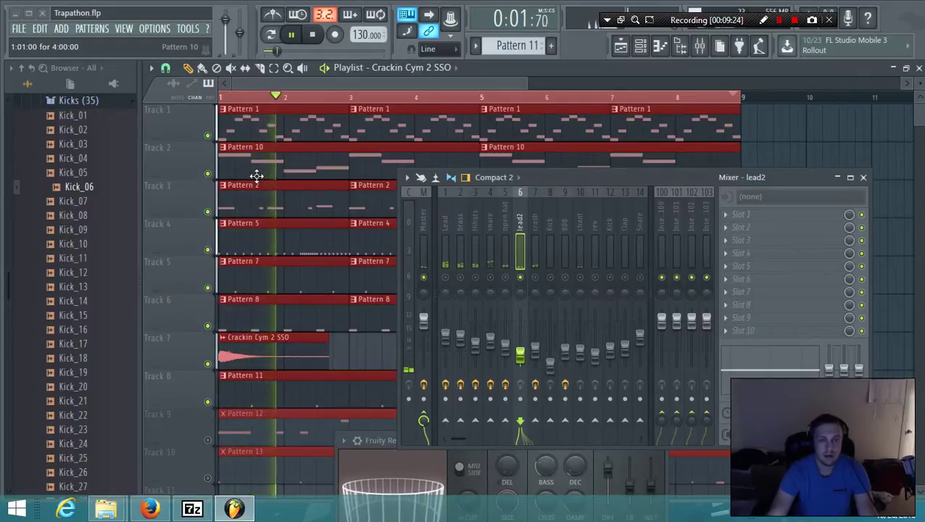
{"action": "left_click", "coordinate": [444, 278]}
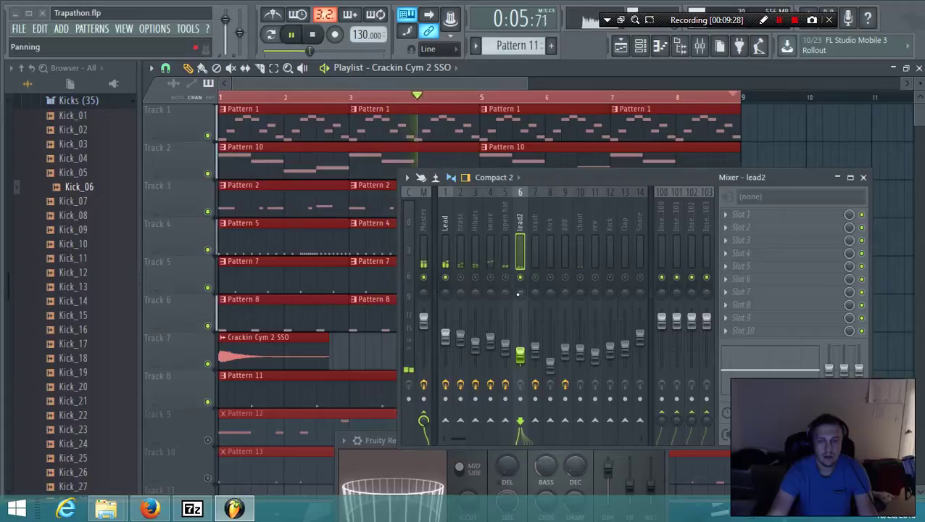
{"action": "key", "text": "space"}
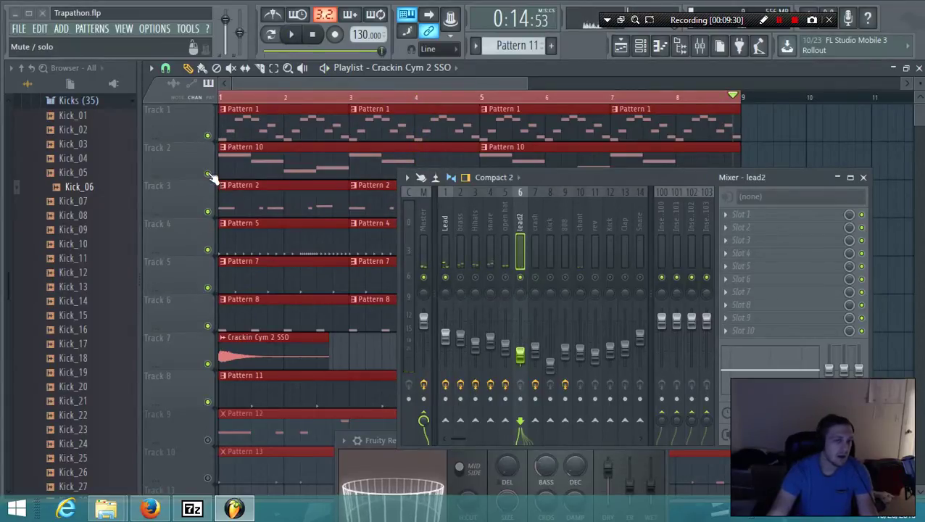
Mute playlist Track 2 and bring the mixer tracks from Lead through crash back in around the soloed lead2 while checking playback.
{"action": "left_click", "coordinate": [208, 174]}
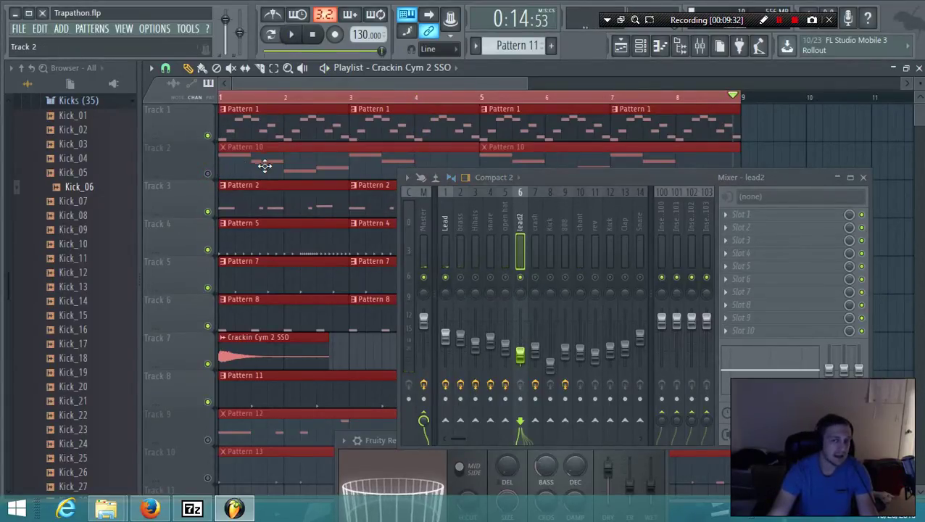
{"action": "right_click", "coordinate": [520, 277]}
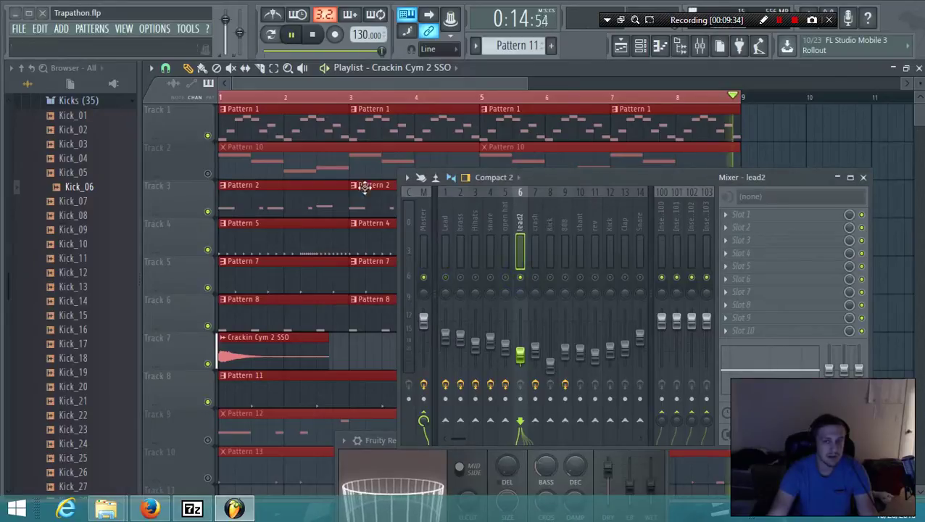
{"action": "left_click", "coordinate": [446, 278]}
{"action": "left_click", "coordinate": [460, 278]}
{"action": "key", "text": "space"}
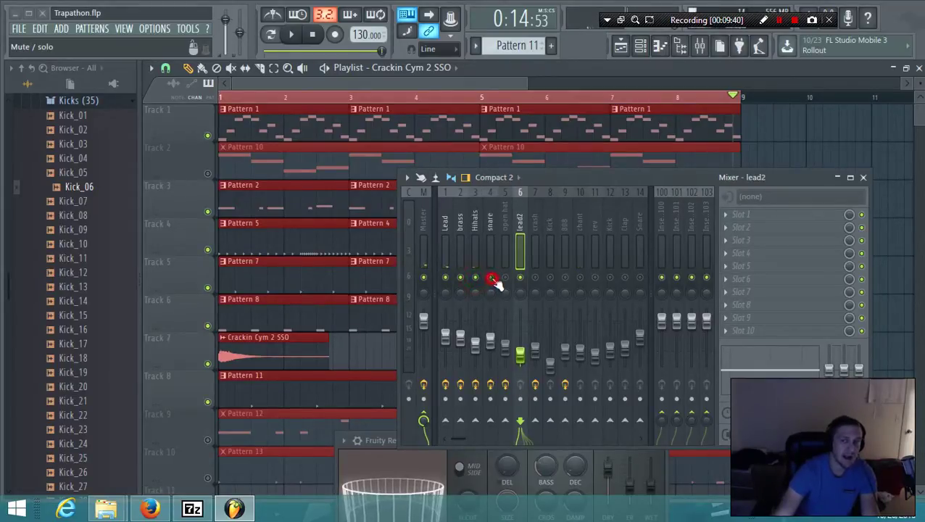
{"action": "left_click", "coordinate": [536, 279]}
{"action": "key", "text": "space"}
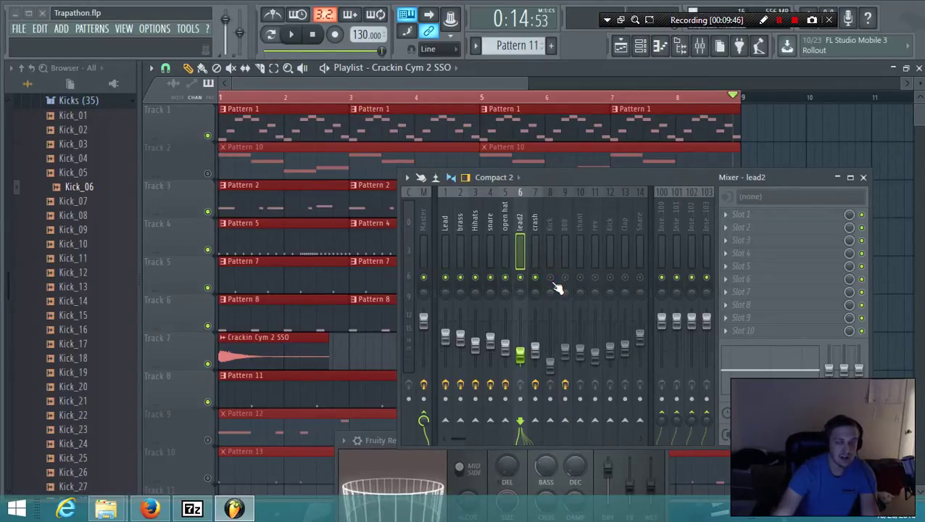
Unmute playlist Track 9, enable the 808 mixer track during playback and raise its fader to about -8.4 dB.
{"action": "scroll", "coordinate": [256, 275], "scroll_direction": "down", "scroll_amount": 1}
{"action": "left_click", "coordinate": [211, 400]}
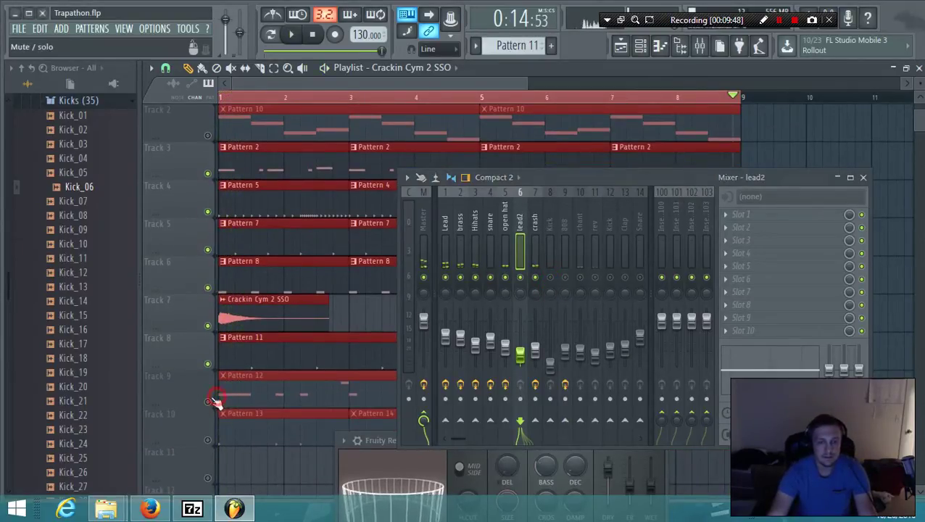
{"action": "key", "text": "space"}
{"action": "left_click", "coordinate": [565, 278]}
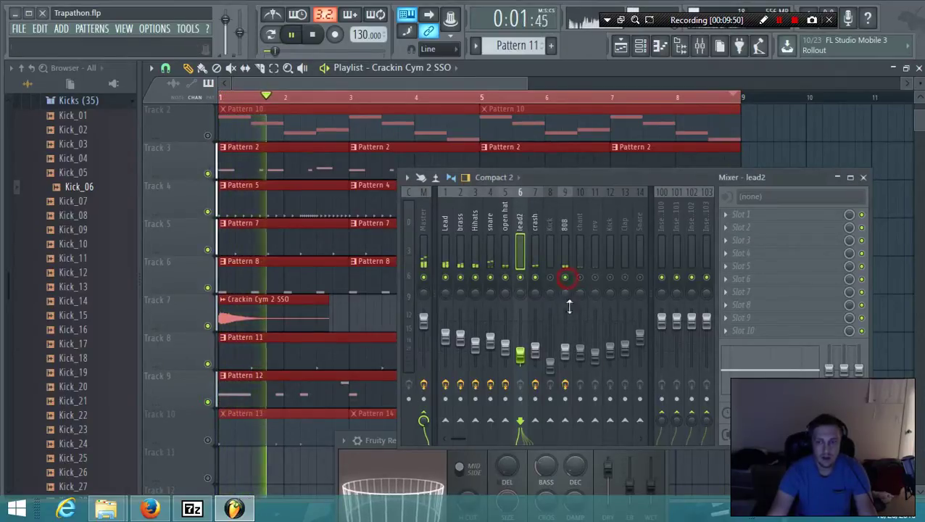
{"action": "left_click_drag", "start_coordinate": [566, 353], "coordinate": [565, 336]}
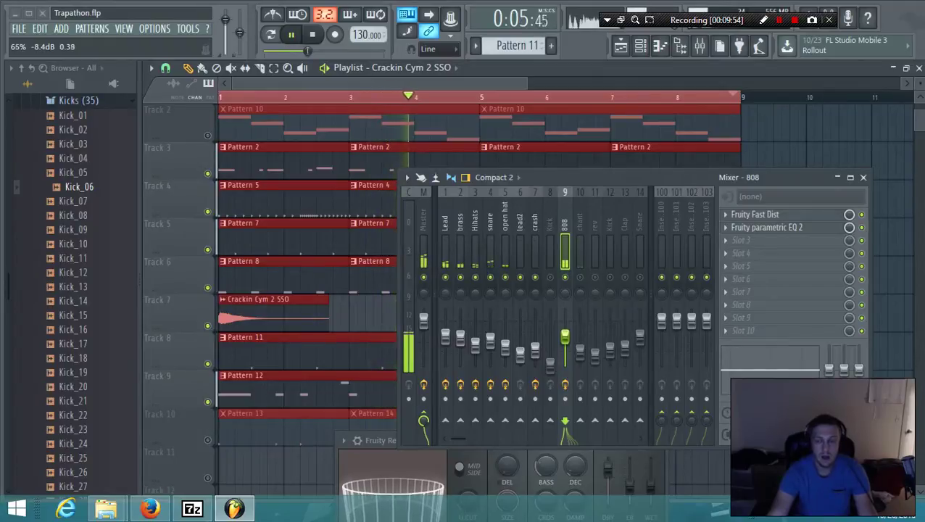
Move the 808 mixer track to slot 6, directly after open hat, and raise its volume slightly.
{"action": "left_click", "coordinate": [564, 218]}
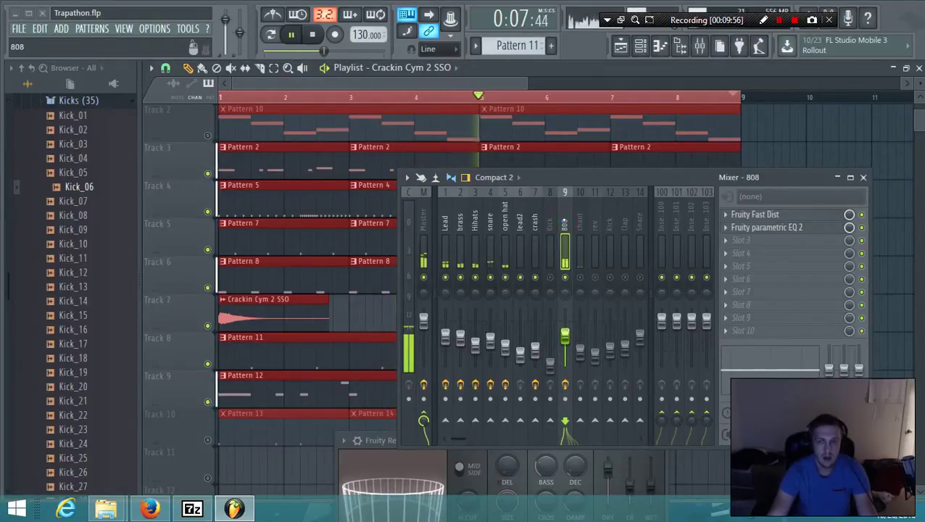
{"action": "key", "text": "alt+Left"}
{"action": "key", "text": "alt+Left"}
{"action": "key", "text": "alt+Left"}
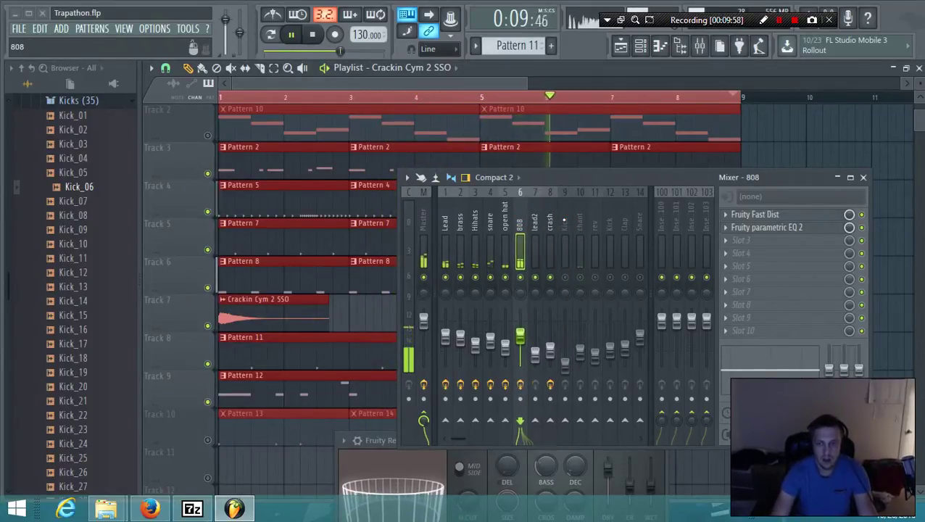
{"action": "left_click_drag", "start_coordinate": [524, 342], "coordinate": [524, 338]}
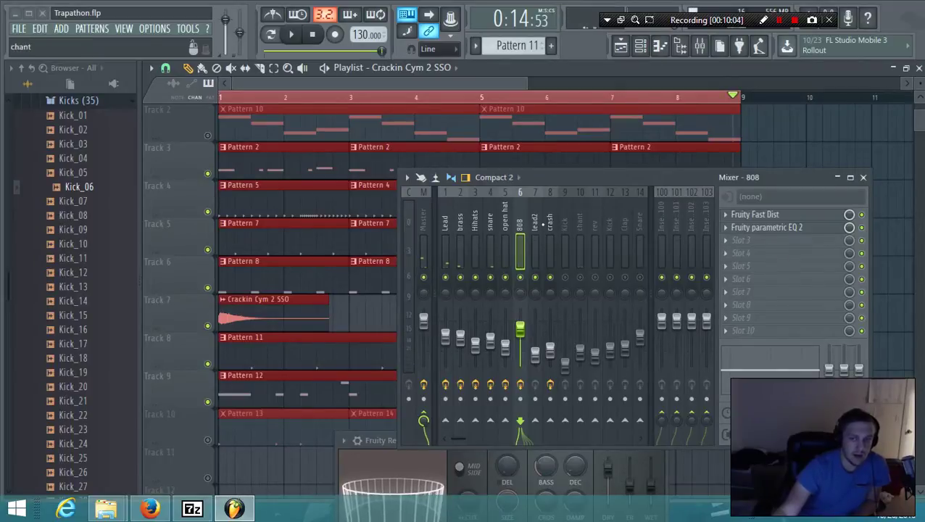
Solo the 808 mixer track during playback and lower its fader to about -10.6 dB.
{"action": "right_click", "coordinate": [521, 278]}
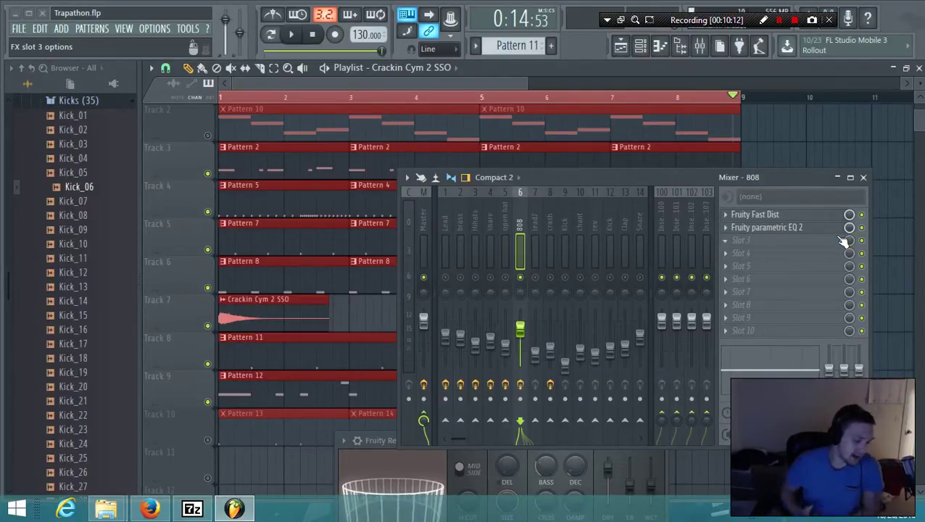
{"action": "key", "text": "space"}
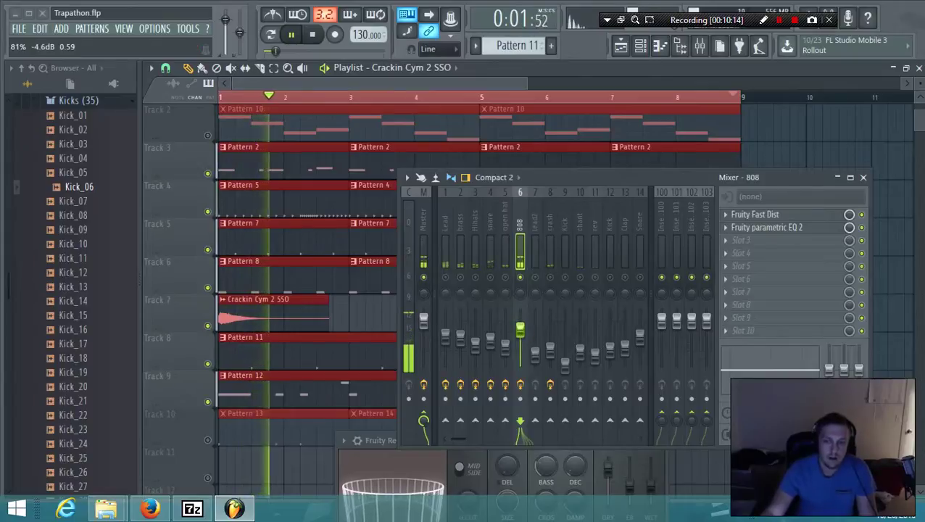
{"action": "key", "text": "space"}
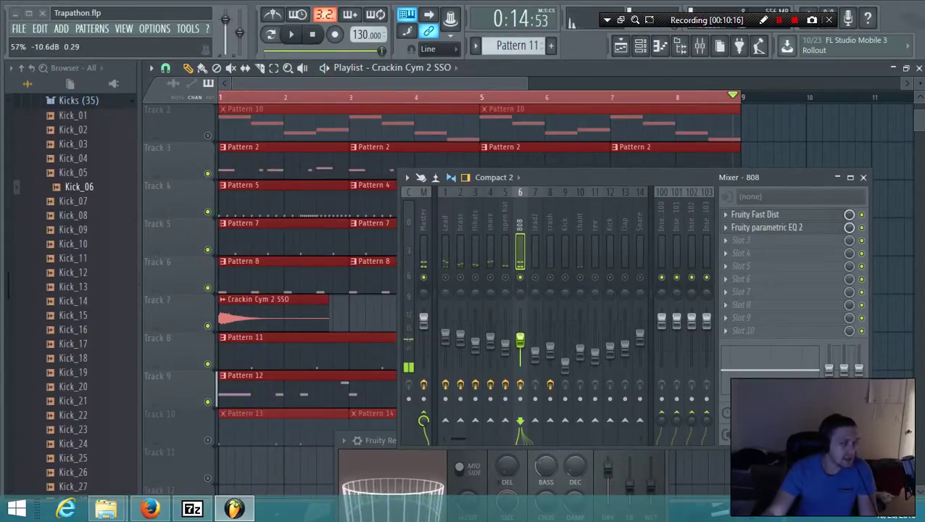
Open the 808's Fruity Fast Dist and Fruity parametric EQ 2, and raise the EQ's band 7 high cut to about 1 kHz.
{"action": "left_click", "coordinate": [789, 220]}
{"action": "left_click", "coordinate": [789, 220]}
{"action": "left_click", "coordinate": [790, 221]}
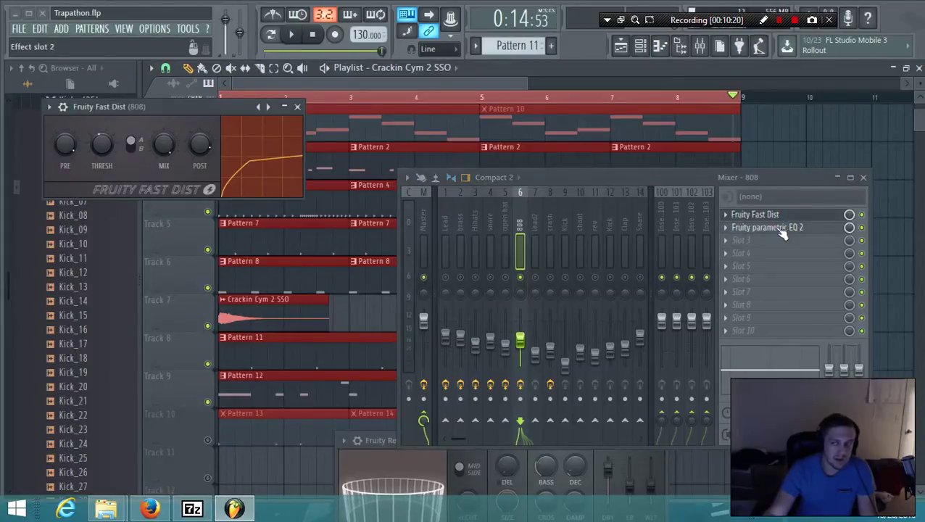
{"action": "left_click", "coordinate": [795, 228]}
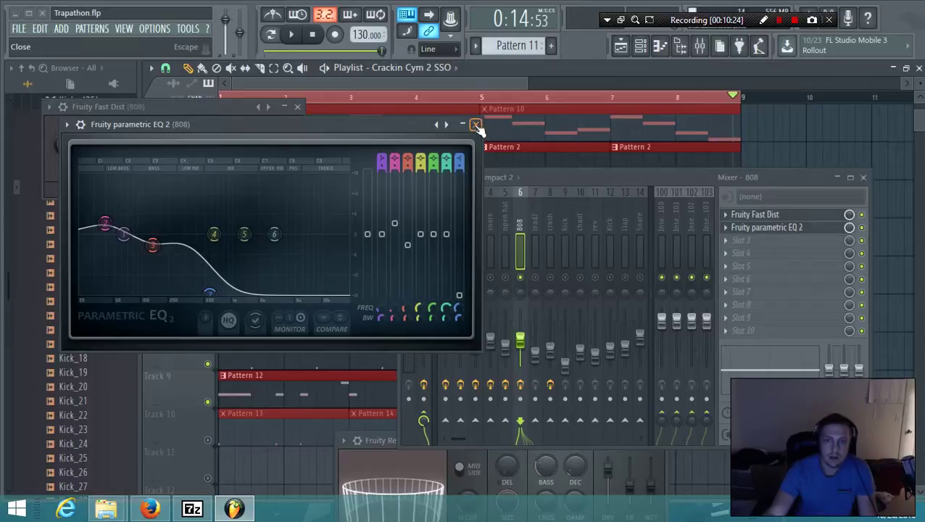
{"action": "mouse_move", "coordinate": [245, 297]}
{"action": "left_mouse_down"}
{"action": "mouse_move", "coordinate": [209, 291]}
{"action": "mouse_move", "coordinate": [234, 261]}
{"action": "mouse_move", "coordinate": [233, 195]}
{"action": "mouse_move", "coordinate": [260, 254]}
{"action": "mouse_move", "coordinate": [236, 293]}
{"action": "left_mouse_up"}
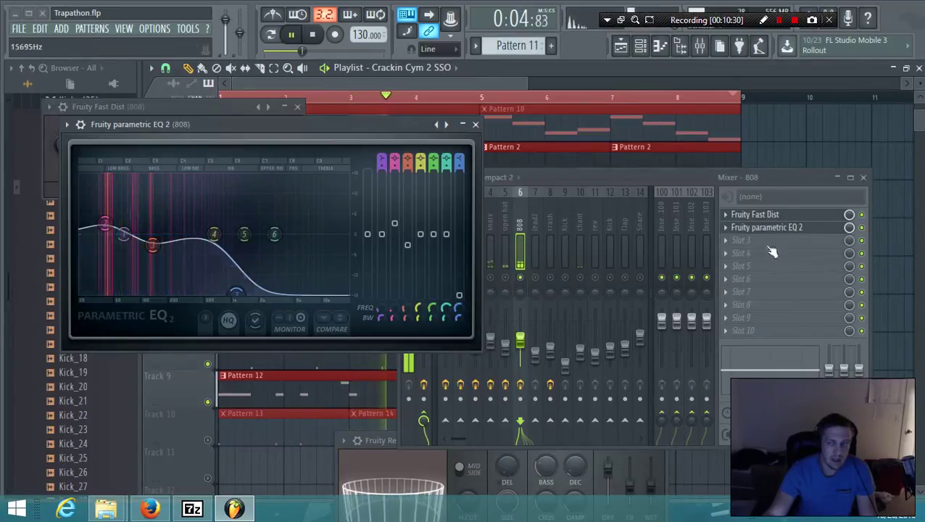
Compare the soloed 808 with Fruity Fast Dist's mix level turned down to about 2% and back at full.
{"action": "left_click_drag", "start_coordinate": [849, 215], "coordinate": [848, 236]}
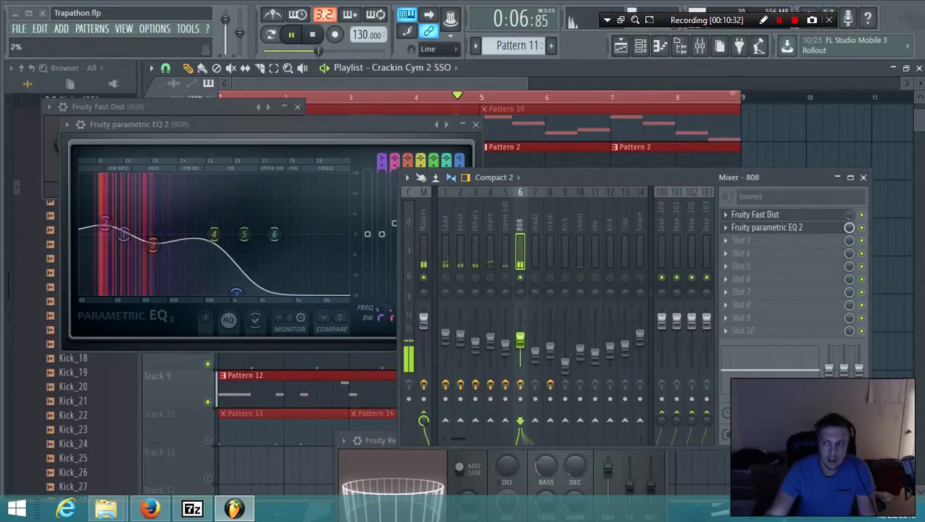
{"action": "key", "text": "space"}
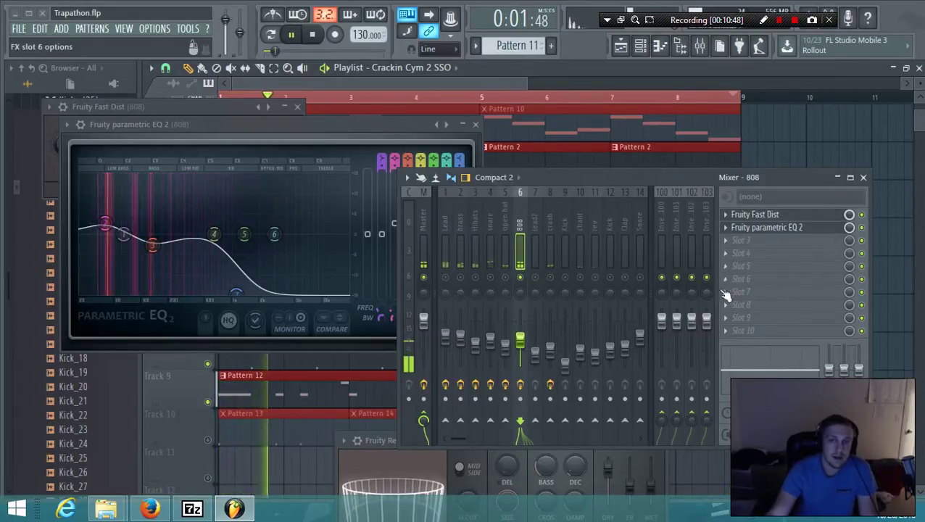
{"action": "key", "text": "space"}
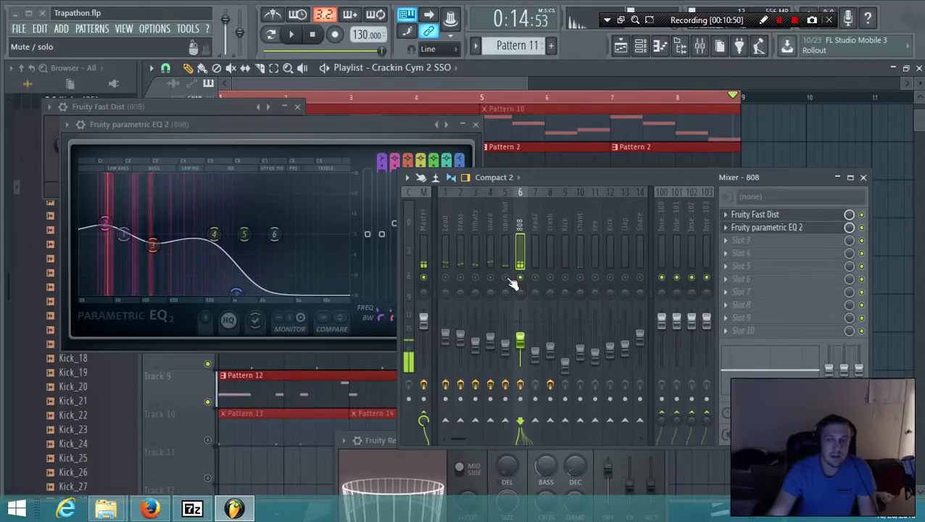
Re-enable the open hat, snare and Hihats mixer tracks alongside the 808 during playback and raise the Hihats fader slightly.
{"action": "left_click", "coordinate": [506, 277]}
{"action": "key", "text": "space"}
{"action": "left_click", "coordinate": [490, 278]}
{"action": "left_click", "coordinate": [505, 210]}
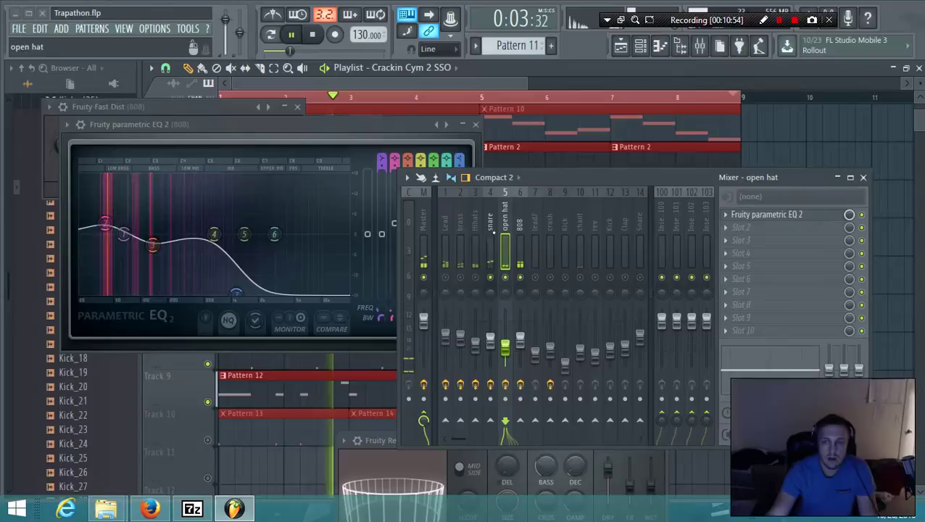
{"action": "left_click", "coordinate": [474, 215]}
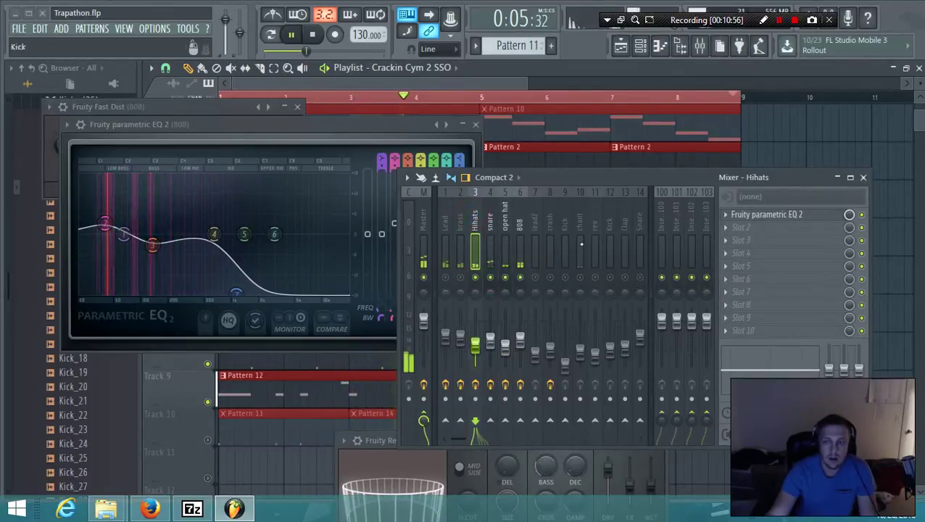
{"action": "left_click_drag", "start_coordinate": [478, 347], "coordinate": [479, 342]}
{"action": "key", "text": "space"}
Add Fruity Reeverb 2 to the Hihats track's second effect slot, fine-tune its wet level during playback and close it.
{"action": "left_click", "coordinate": [475, 223]}
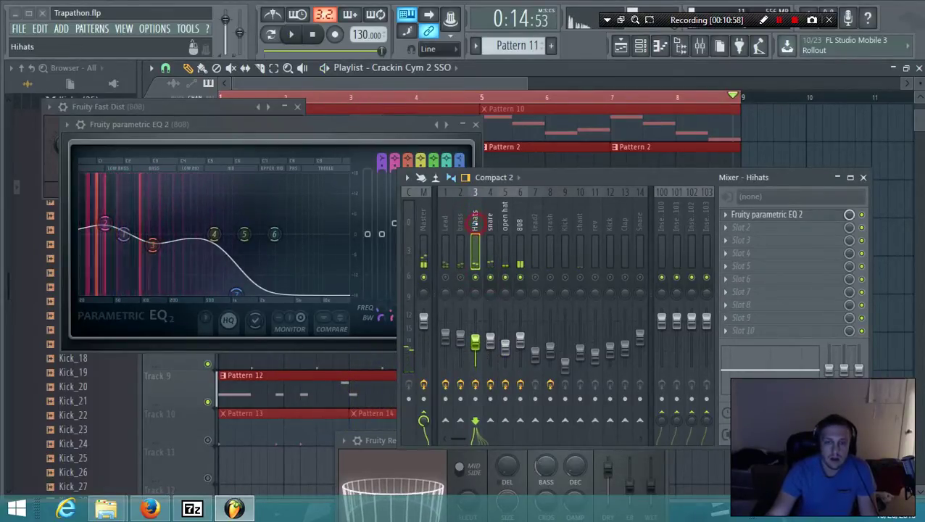
{"action": "left_click", "coordinate": [725, 230]}
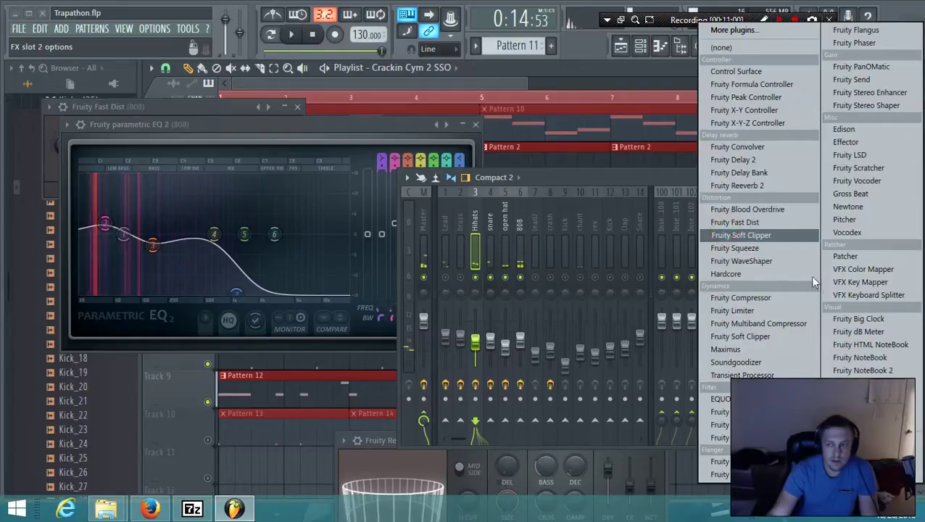
{"action": "left_click", "coordinate": [787, 186]}
{"action": "key", "text": "space"}
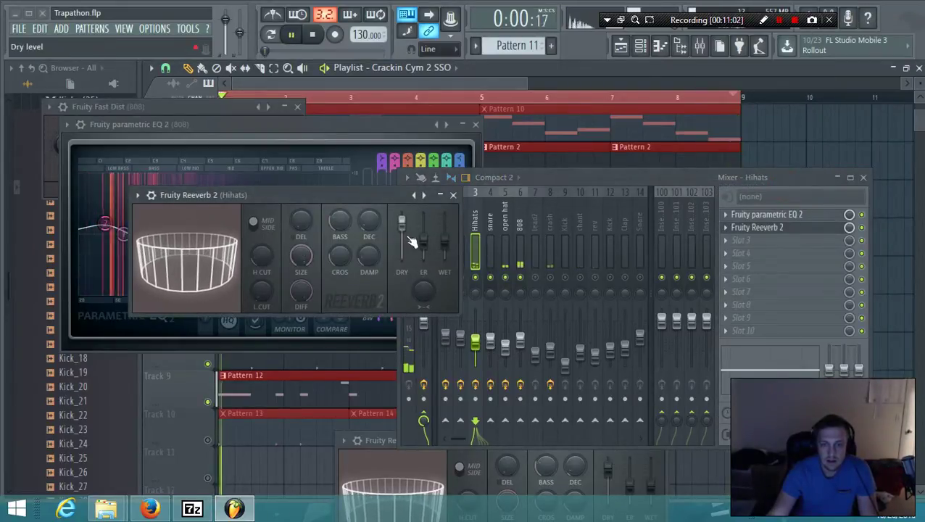
{"action": "left_click_drag", "start_coordinate": [446, 245], "coordinate": [446, 242]}
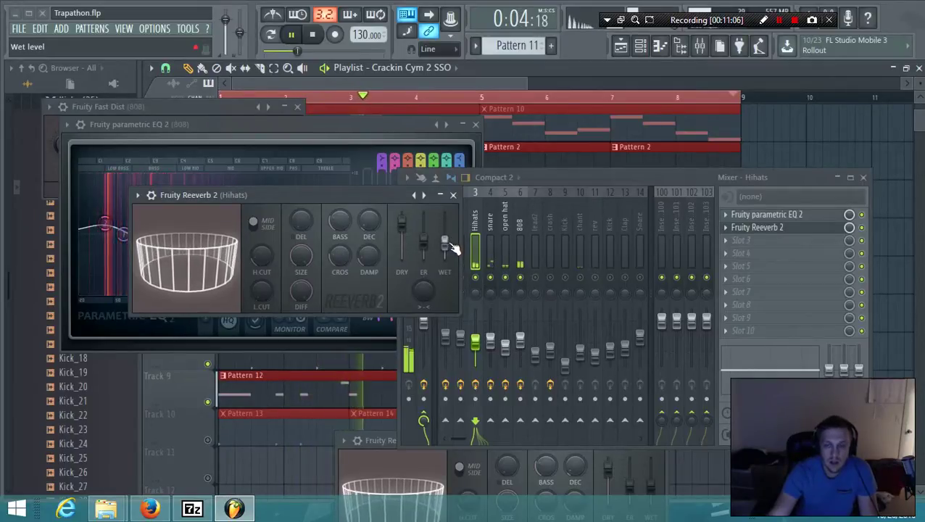
{"action": "left_click", "coordinate": [454, 195]}
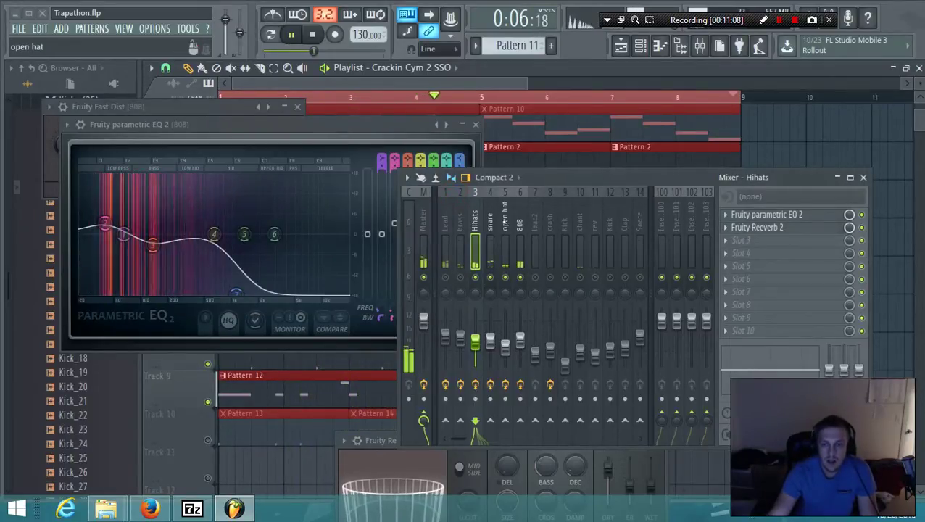
Re-enable the brass and Lead mixer tracks during playback and lower the Lead fader slightly.
{"action": "left_click", "coordinate": [505, 239]}
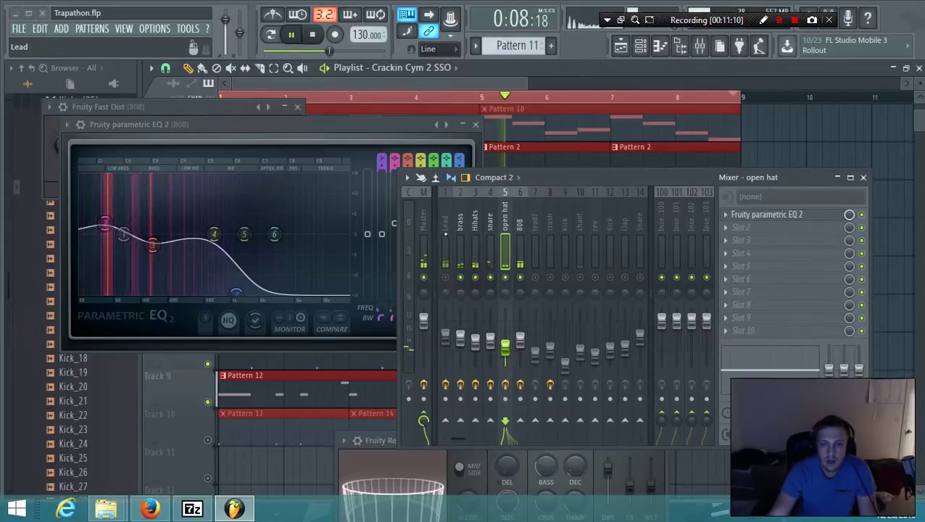
{"action": "left_click", "coordinate": [444, 224]}
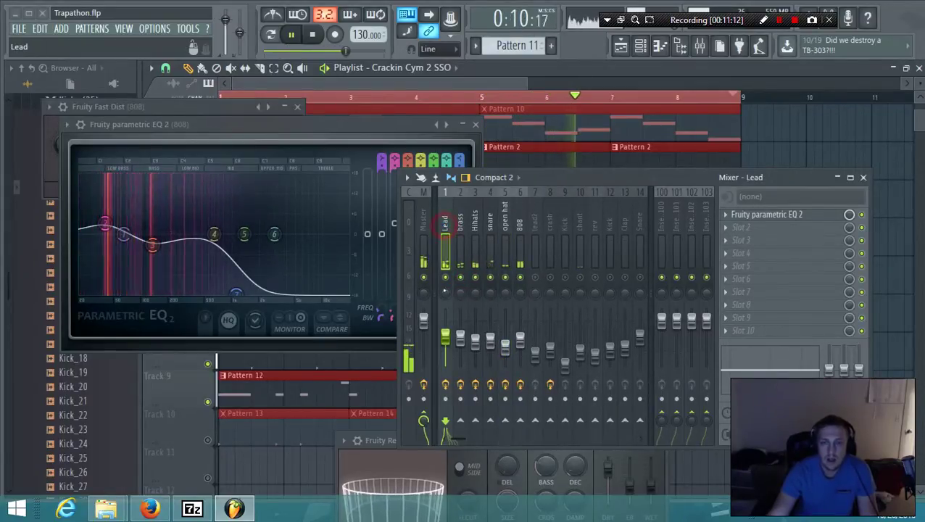
{"action": "mouse_move", "coordinate": [440, 337]}
{"action": "left_mouse_down"}
{"action": "mouse_move", "coordinate": [445, 356]}
{"action": "mouse_move", "coordinate": [446, 344]}
{"action": "left_mouse_up"}
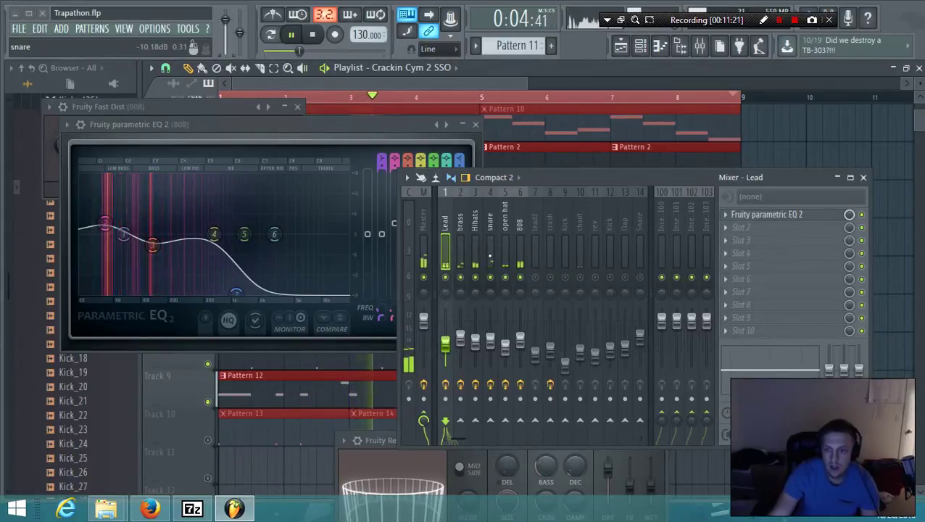
Re-enable the lead2, crash, Kick and chant mixer tracks and raise the chant fader to about -12.8 dB.
{"action": "left_click", "coordinate": [534, 278]}
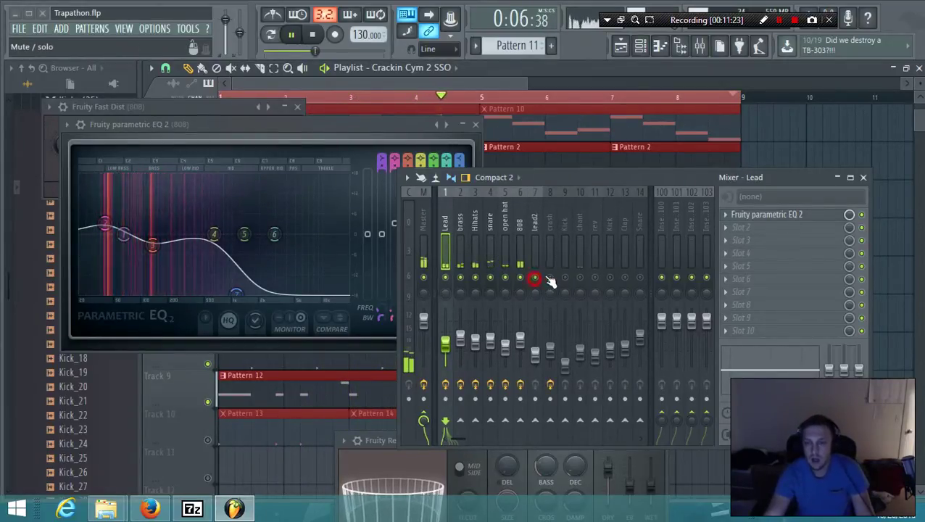
{"action": "left_click", "coordinate": [580, 250]}
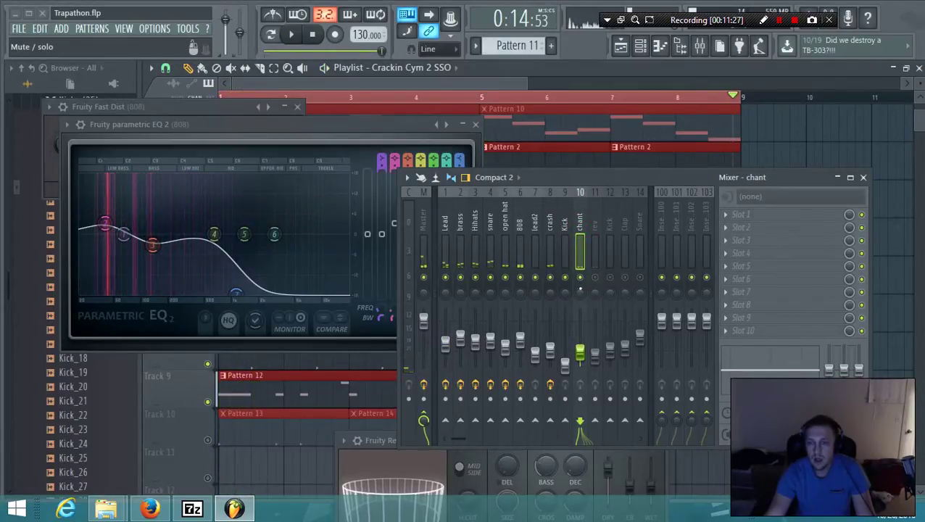
{"action": "left_click_drag", "start_coordinate": [580, 354], "coordinate": [580, 343]}
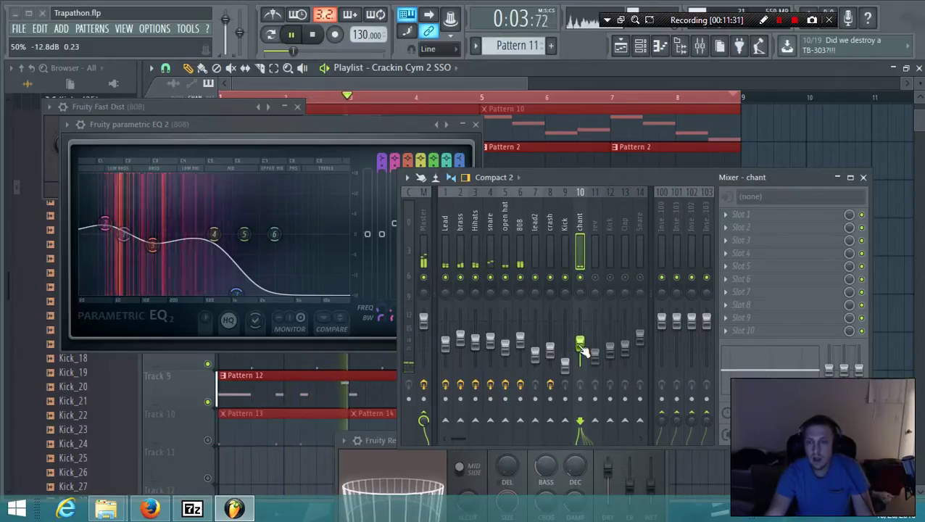
Solo the chant track, add Fruity parametric EQ 2 to its first slot, cut the lows around 200 Hz and boost band 6 slightly.
{"action": "key", "text": "space"}
{"action": "right_click", "coordinate": [581, 279]}
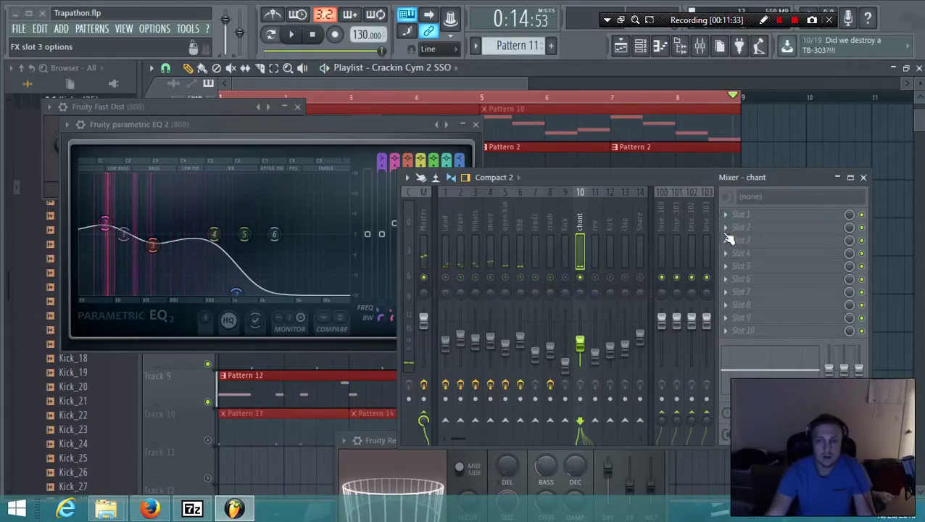
{"action": "left_click", "coordinate": [732, 217]}
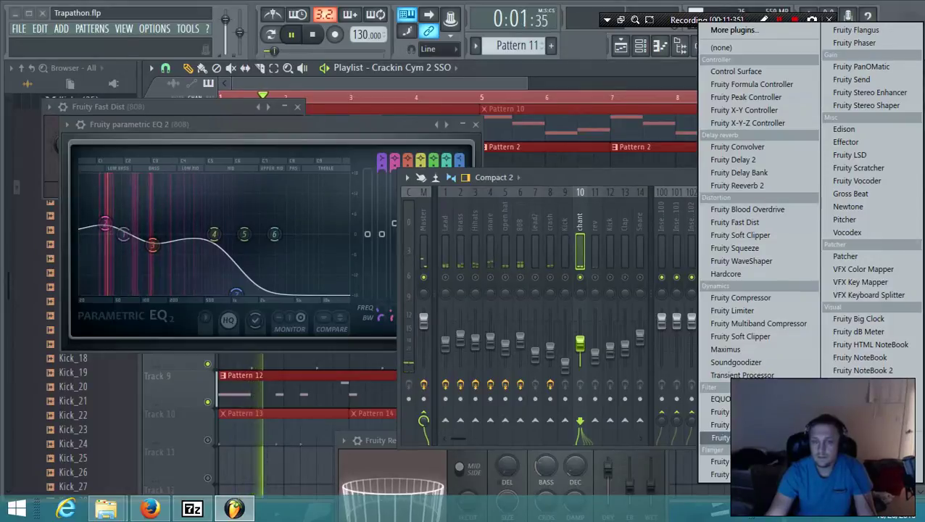
{"action": "left_click", "coordinate": [732, 209]}
{"action": "left_click_drag", "start_coordinate": [176, 287], "coordinate": [226, 346]}
{"action": "left_click_drag", "start_coordinate": [329, 287], "coordinate": [331, 284]}
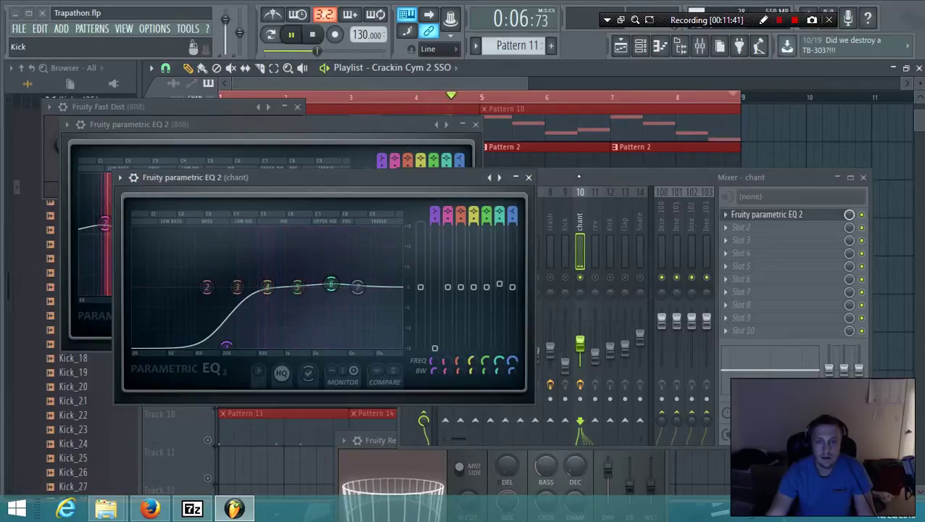
Close the chant track's EQ and re-enable all the muted mixer tracks, restarting playback.
{"action": "left_click", "coordinate": [529, 178]}
{"action": "key", "text": "space"}
{"action": "left_click", "coordinate": [550, 278]}
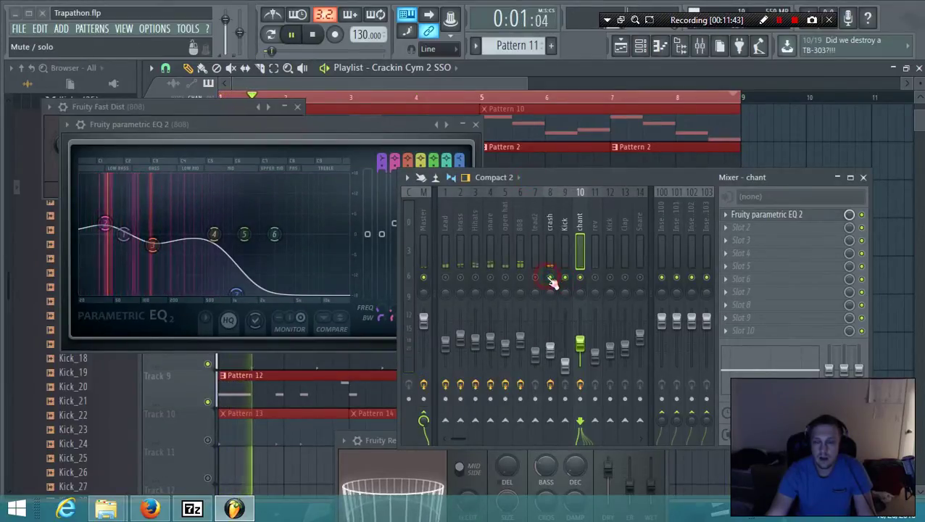
{"action": "key", "text": "space"}
{"action": "key", "text": "space"}
{"action": "left_click", "coordinate": [547, 287]}
{"action": "key", "text": "space"}
{"action": "right_click", "coordinate": [538, 277]}
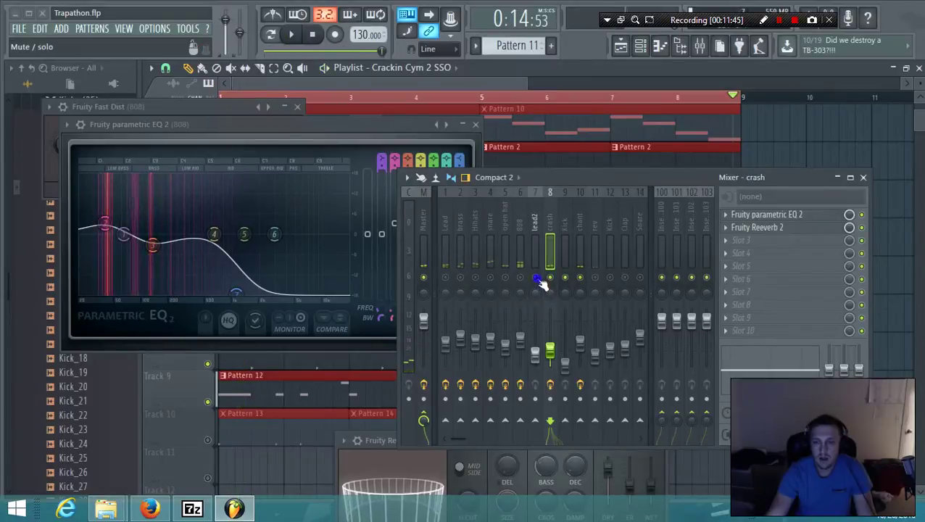
{"action": "right_click", "coordinate": [538, 279]}
{"action": "key", "text": "space"}
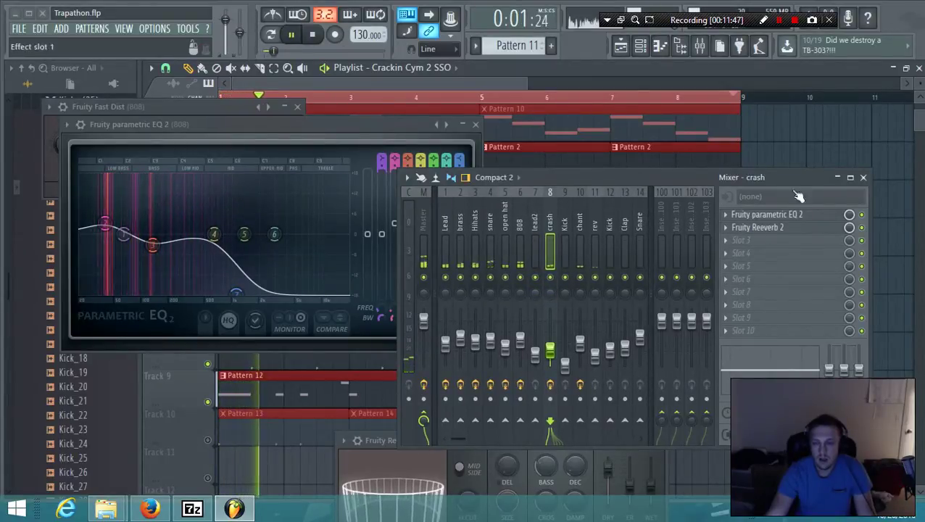
Close the 808 track's Fruity parametric EQ 2, unmute playlist Track 10 and start playback.
{"action": "left_click", "coordinate": [851, 177]}
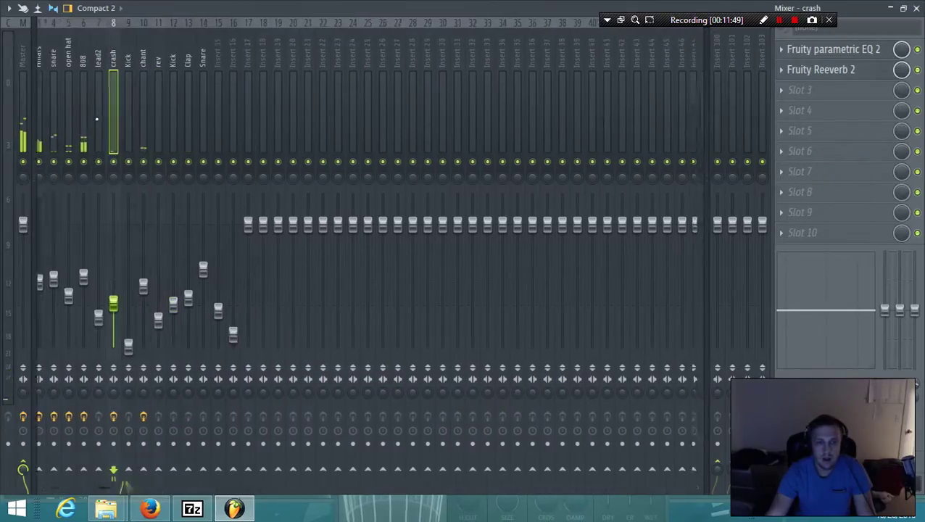
{"action": "left_click", "coordinate": [904, 10]}
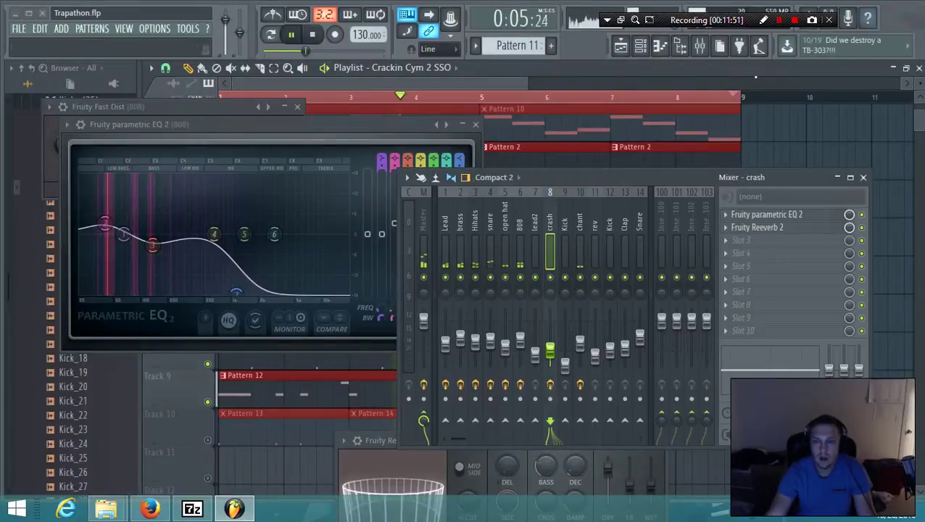
{"action": "left_click", "coordinate": [472, 124]}
{"action": "scroll", "coordinate": [308, 274], "scroll_direction": "down", "scroll_amount": 2}
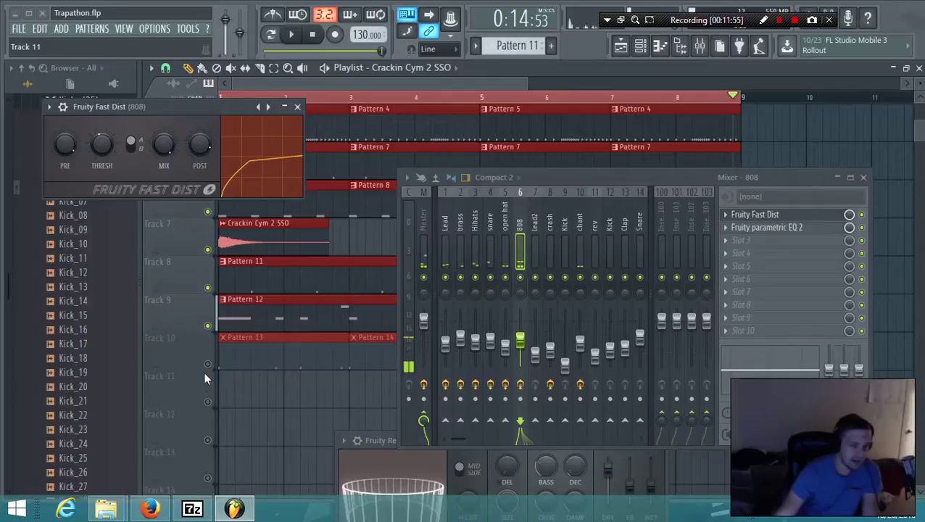
{"action": "left_click", "coordinate": [207, 364]}
{"action": "key", "text": "space"}
Raise the Kick mixer track's fader to just below its default level during playback.
{"action": "left_click", "coordinate": [565, 337]}
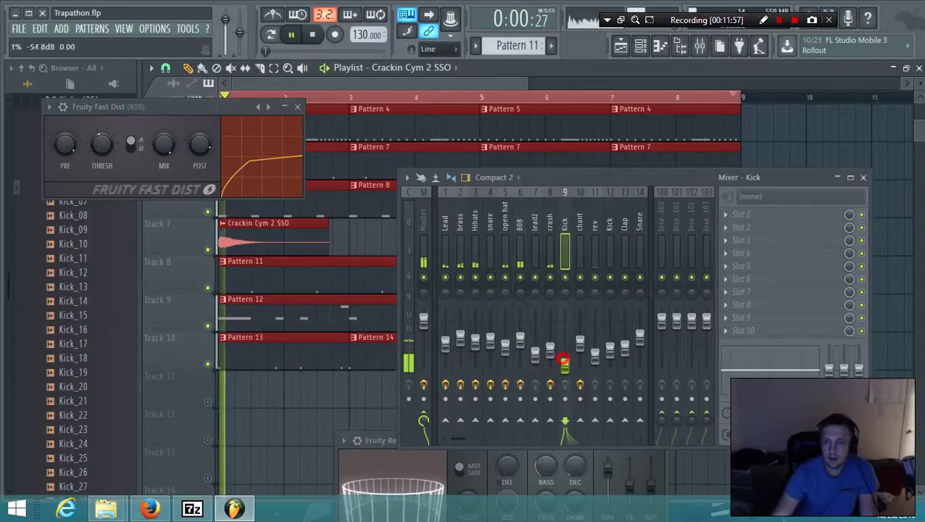
{"action": "left_click_drag", "start_coordinate": [565, 339], "coordinate": [565, 324]}
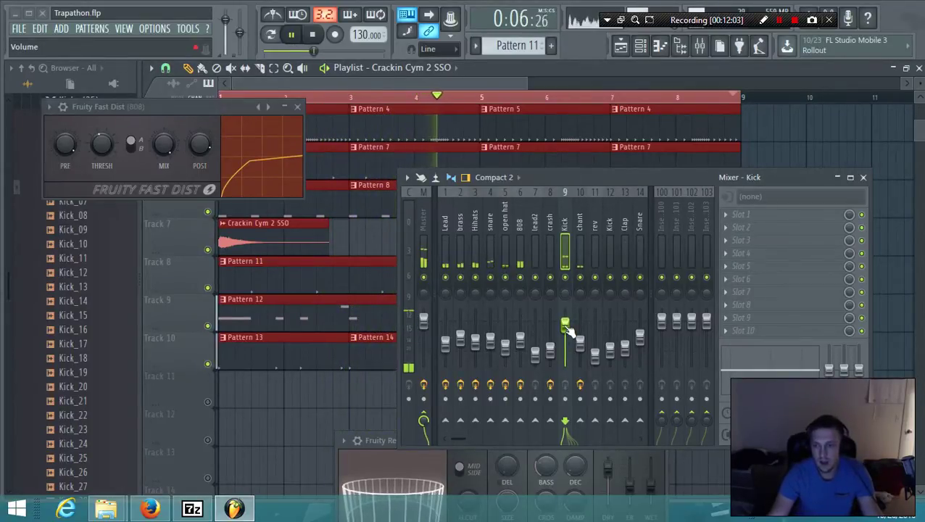
{"action": "right_click", "coordinate": [565, 325]}
{"action": "left_click", "coordinate": [584, 295]}
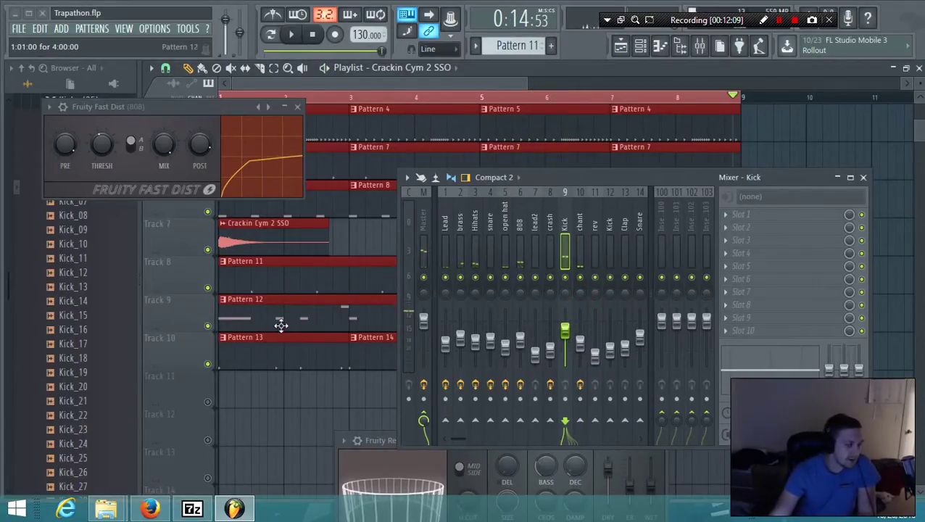
Close the 808's Fruity Fast Dist, then open the channel rack and move the mixer clear of it.
{"action": "left_click", "coordinate": [298, 108]}
{"action": "scroll", "coordinate": [117, 231], "scroll_direction": "up", "scroll_amount": 3}
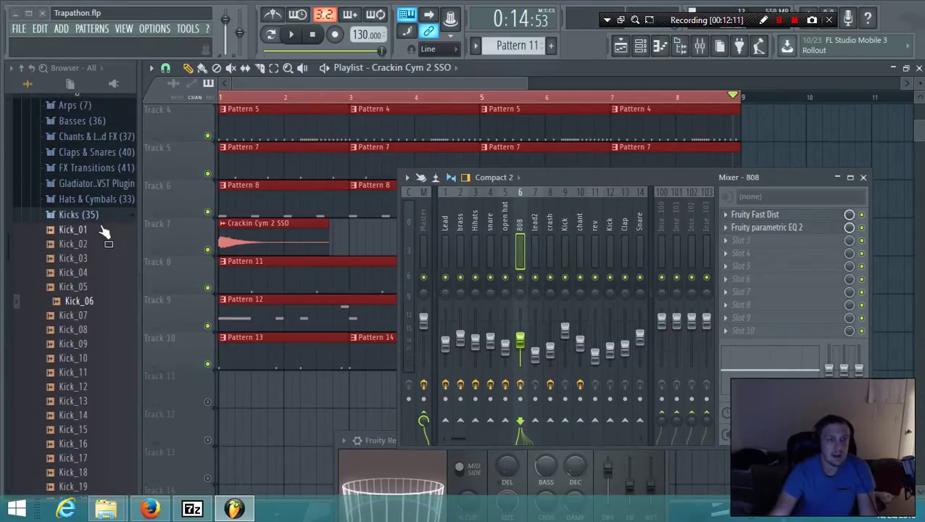
{"action": "left_click", "coordinate": [642, 47]}
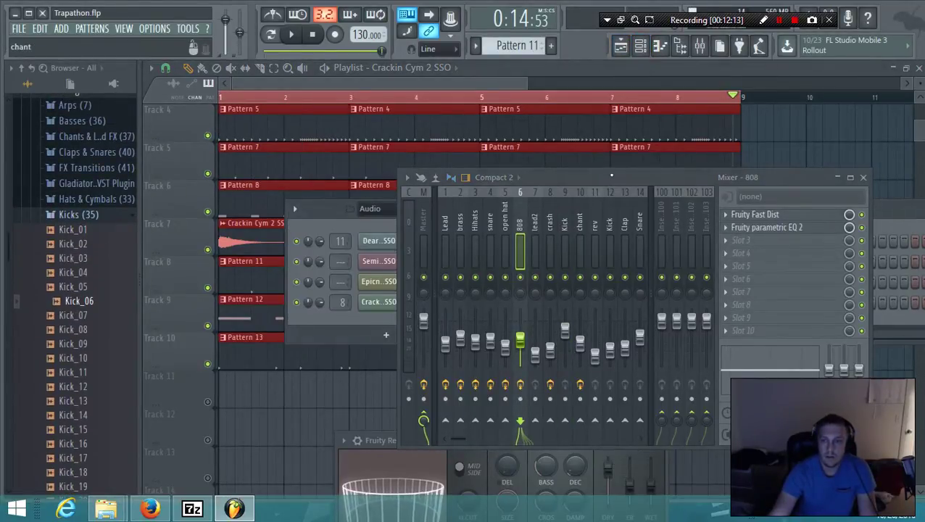
{"action": "left_click_drag", "start_coordinate": [611, 175], "coordinate": [597, 426]}
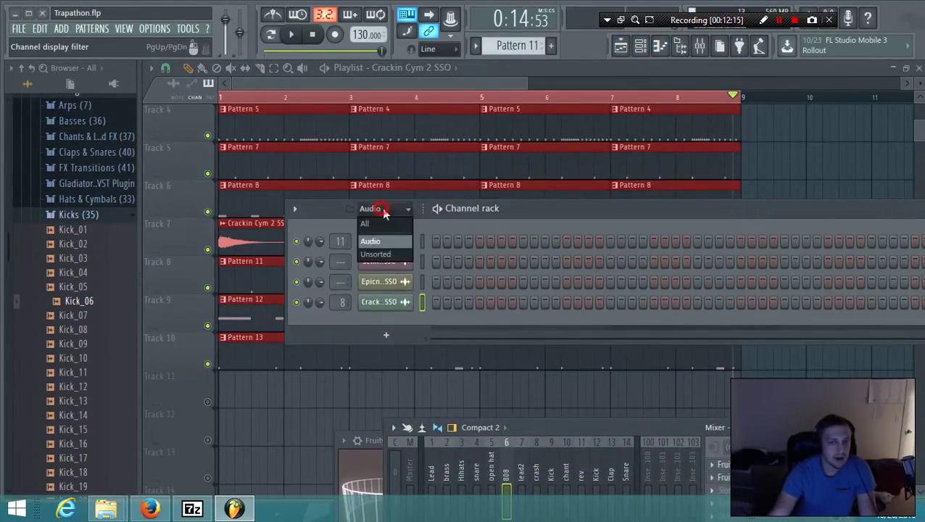
Show all channels in the channel rack, replace the Kick_06 sample with Kick_04 and play the beat.
{"action": "left_click", "coordinate": [395, 224]}
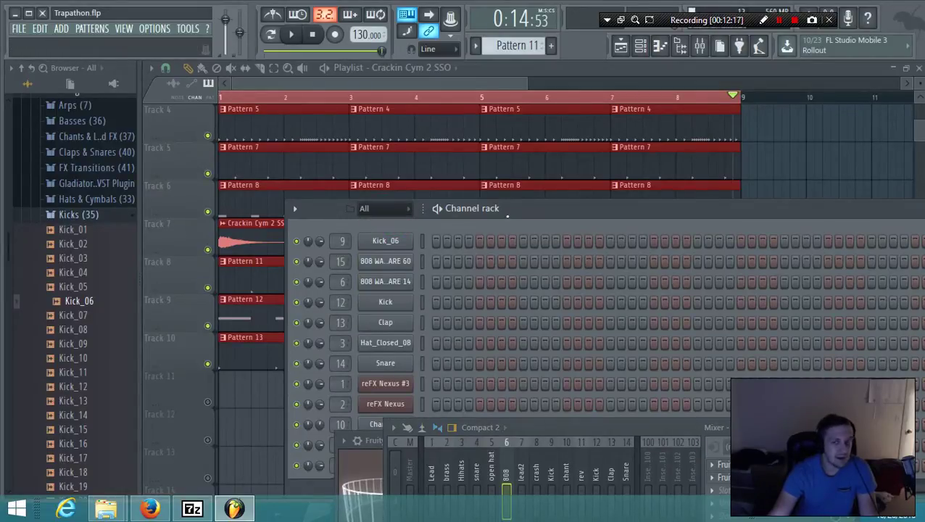
{"action": "left_click_drag", "start_coordinate": [508, 215], "coordinate": [490, 140]}
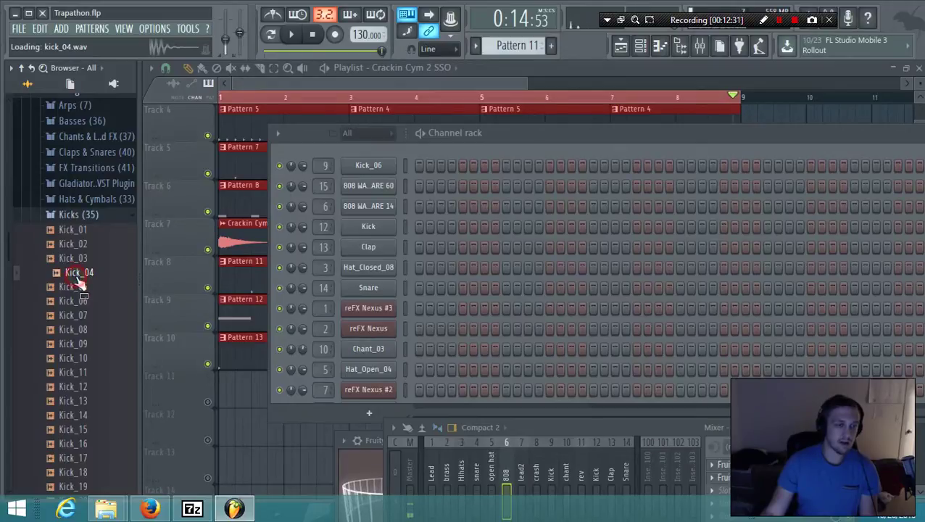
{"action": "left_click_drag", "start_coordinate": [383, 169], "coordinate": [377, 167]}
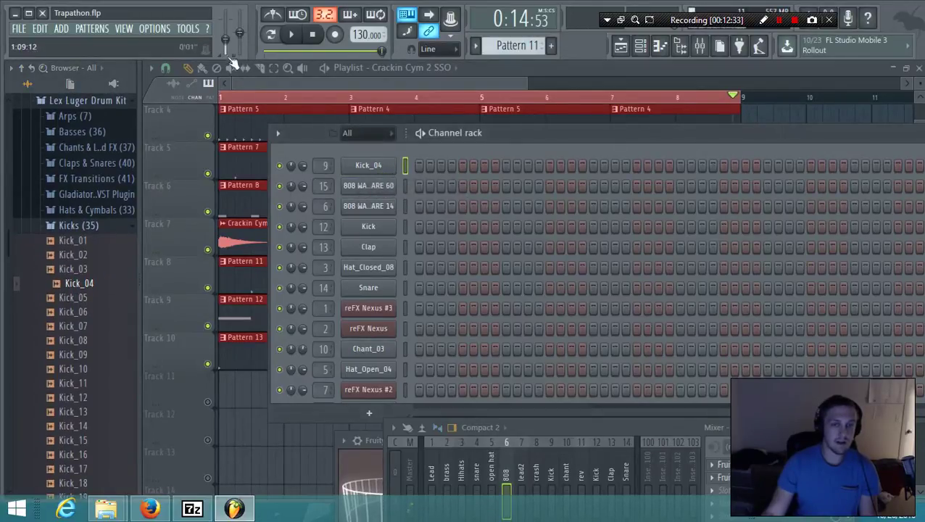
{"action": "key", "text": "space"}
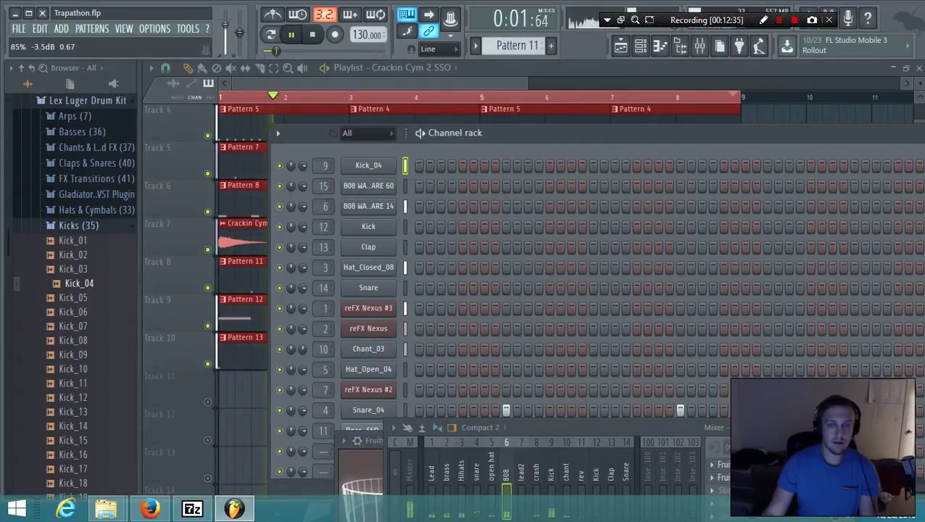
Place the mixer over the channel rack and reset the Kick track's fader to its default level during playback.
{"action": "left_click", "coordinate": [700, 52]}
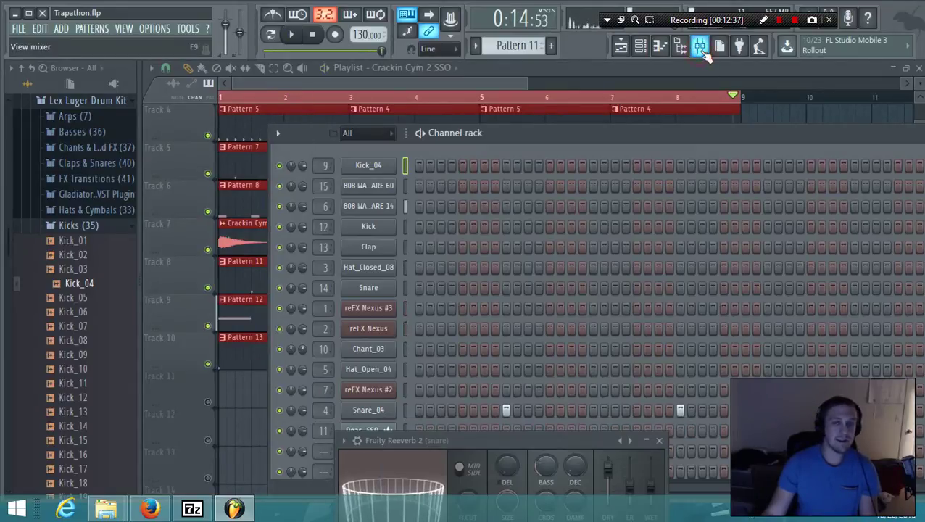
{"action": "left_click", "coordinate": [701, 54]}
{"action": "key", "text": "space"}
{"action": "left_click_drag", "start_coordinate": [587, 428], "coordinate": [513, 187]}
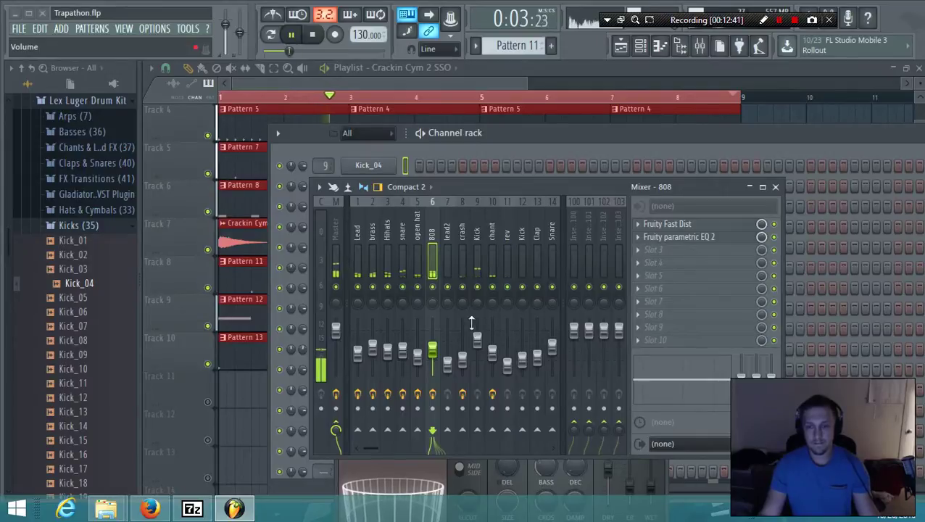
{"action": "left_click_drag", "start_coordinate": [477, 339], "coordinate": [478, 337]}
{"action": "right_click", "coordinate": [484, 337]}
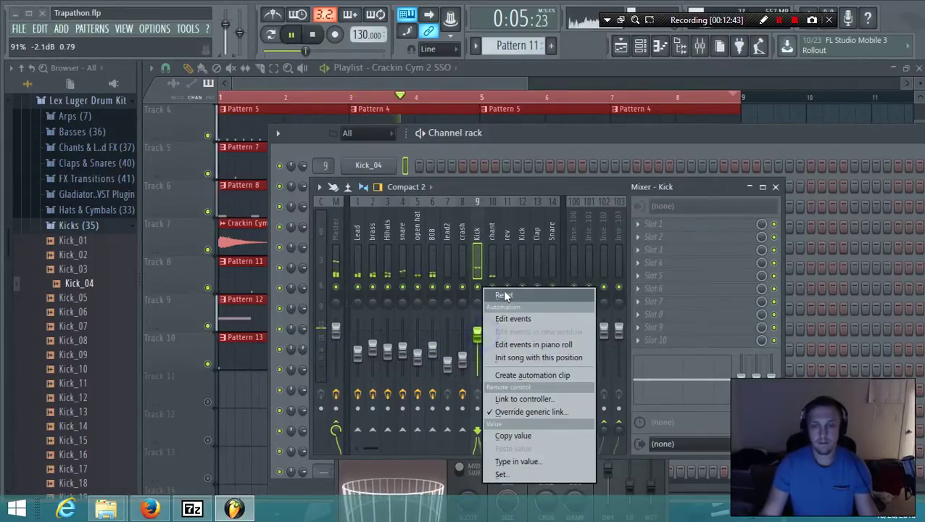
{"action": "left_click", "coordinate": [504, 294]}
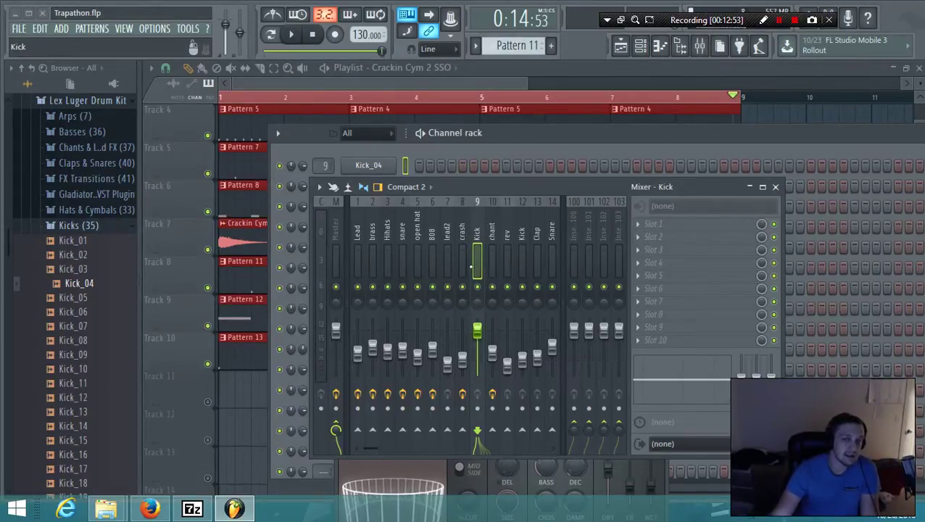
Bring the main volume back up, and lower the Kick fader slightly and the brass fader to about -12.8 dB.
{"action": "right_click", "coordinate": [228, 28]}
{"action": "left_click_drag", "start_coordinate": [478, 332], "coordinate": [477, 346]}
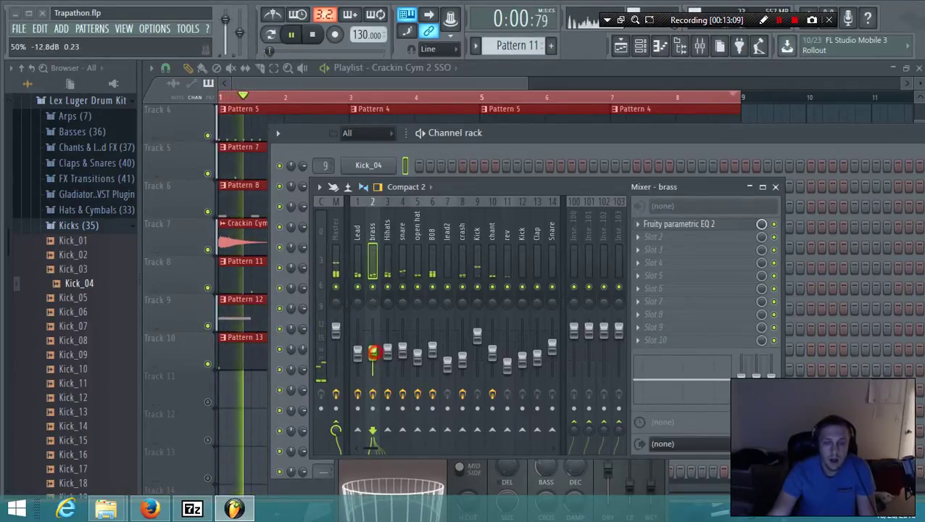
Bring the playlist forward, move the mixer aside, and audition Track 9 in solo before soloing Track 3 instead.
{"action": "left_click", "coordinate": [250, 100]}
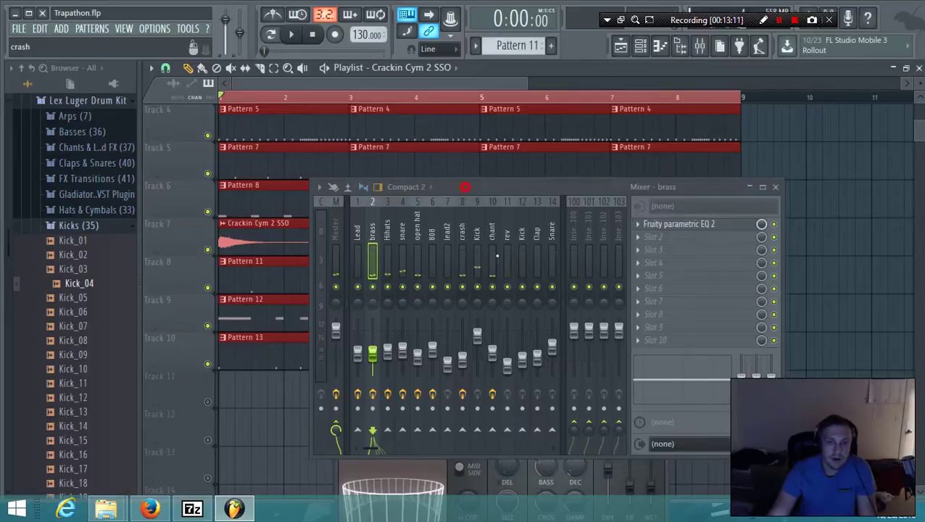
{"action": "left_click_drag", "start_coordinate": [465, 187], "coordinate": [567, 438]}
{"action": "scroll", "coordinate": [441, 259], "scroll_direction": "up", "scroll_amount": 1}
{"action": "right_click", "coordinate": [208, 365]}
{"action": "key", "text": "space"}
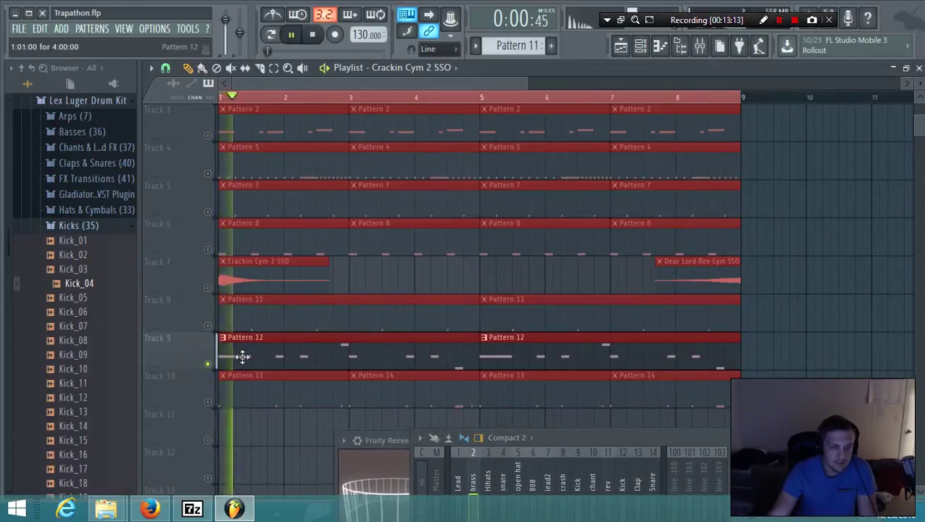
{"action": "scroll", "coordinate": [225, 330], "scroll_direction": "up", "scroll_amount": 2}
{"action": "right_click", "coordinate": [207, 211]}
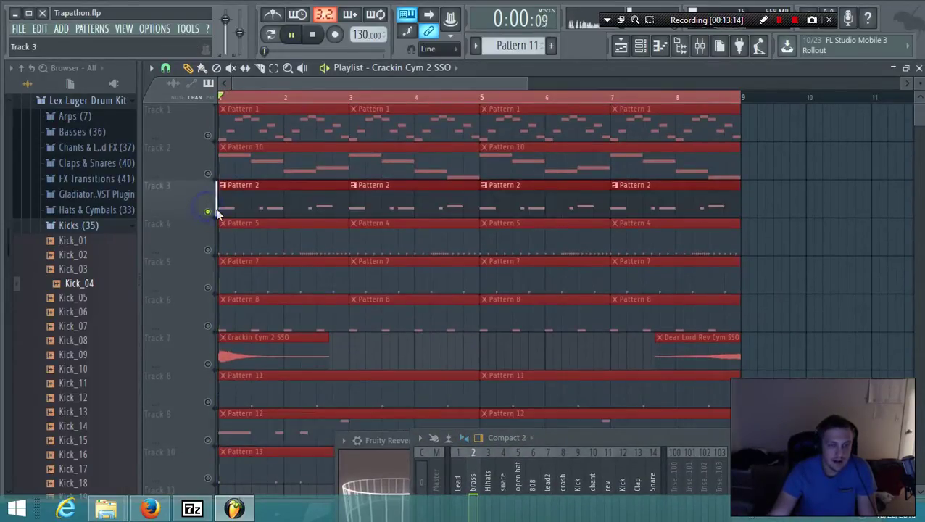
Open Pattern 2 from playlist Track 3 in the piano roll and set the note snap to 1/6 step.
{"action": "double_click", "coordinate": [263, 202]}
{"action": "scroll", "coordinate": [316, 174], "scroll_direction": "down", "scroll_amount": 5}
{"action": "key", "text": "space"}
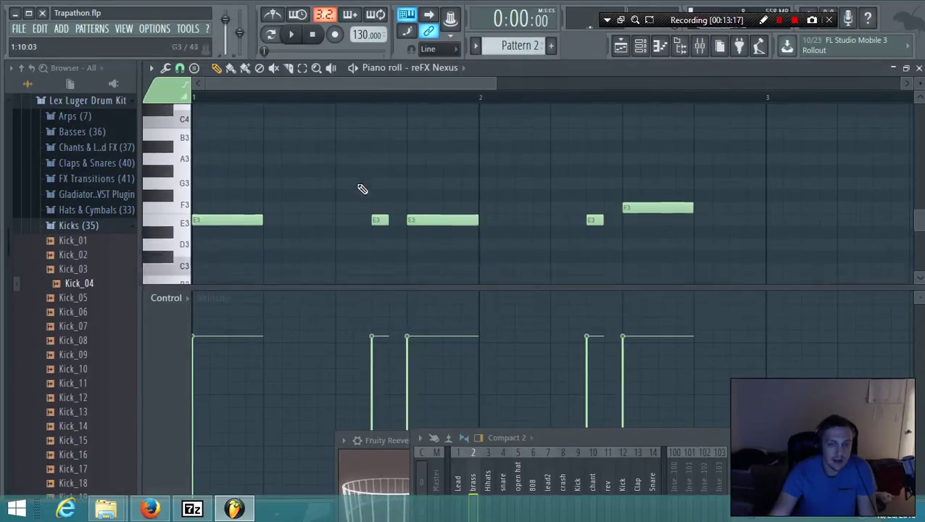
{"action": "scroll", "coordinate": [361, 189], "scroll_direction": "down", "scroll_amount": 2}
{"action": "left_click_drag", "start_coordinate": [495, 83], "coordinate": [400, 84]}
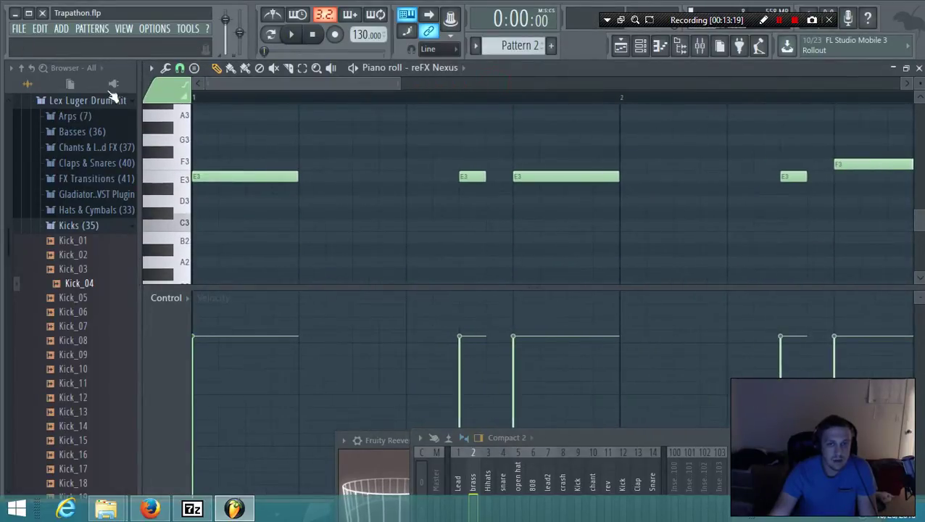
{"action": "left_click", "coordinate": [180, 68]}
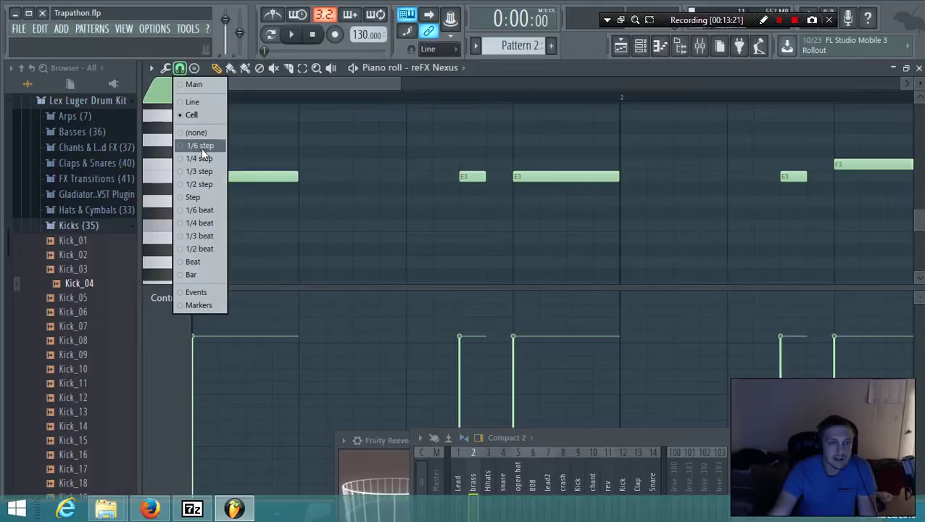
{"action": "left_click", "coordinate": [205, 145]}
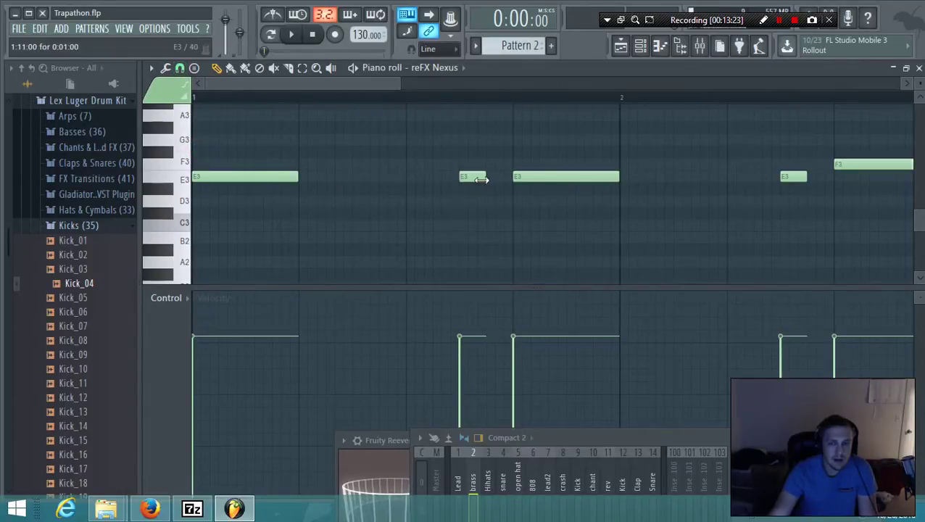
Try shorter lengths for the two short E3 notes in bars 1 and 2 during playback, then delete both notes.
{"action": "key", "text": "space"}
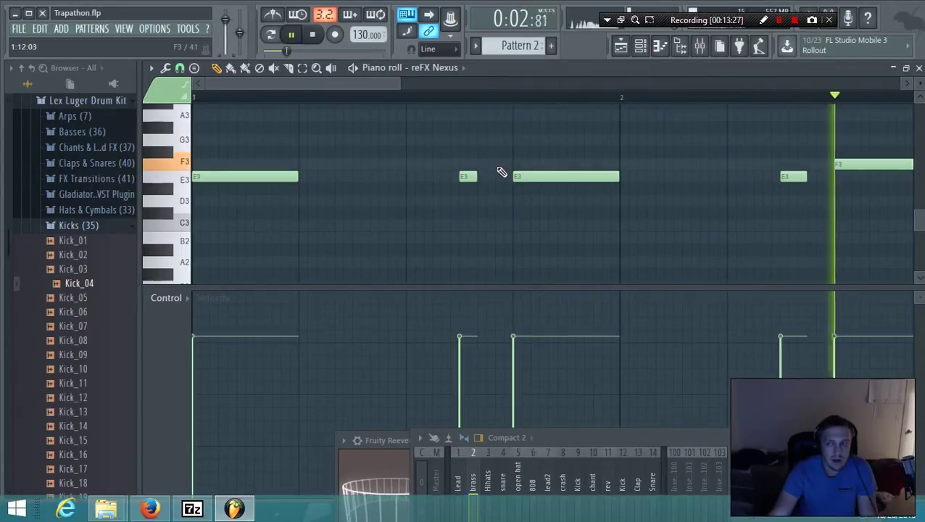
{"action": "key", "text": "space"}
{"action": "left_click", "coordinate": [781, 179]}
{"action": "key", "text": "space"}
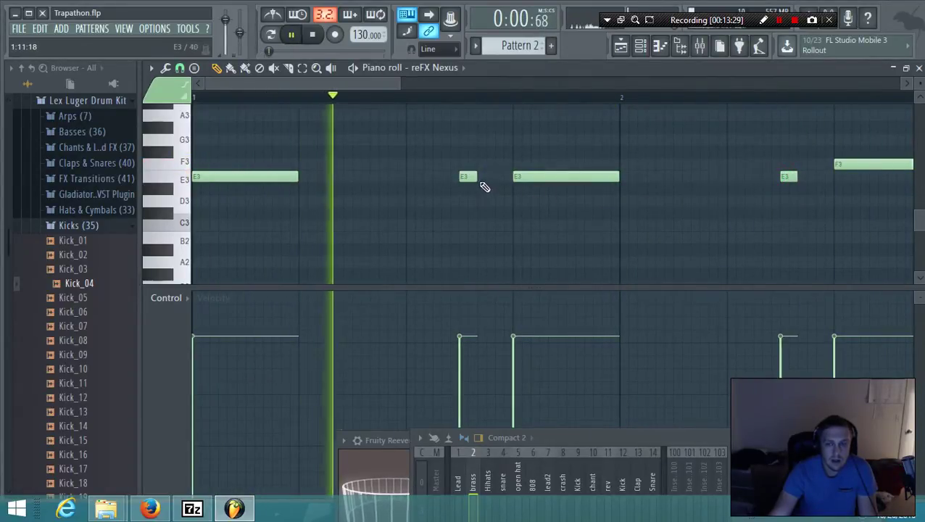
{"action": "key", "text": "space"}
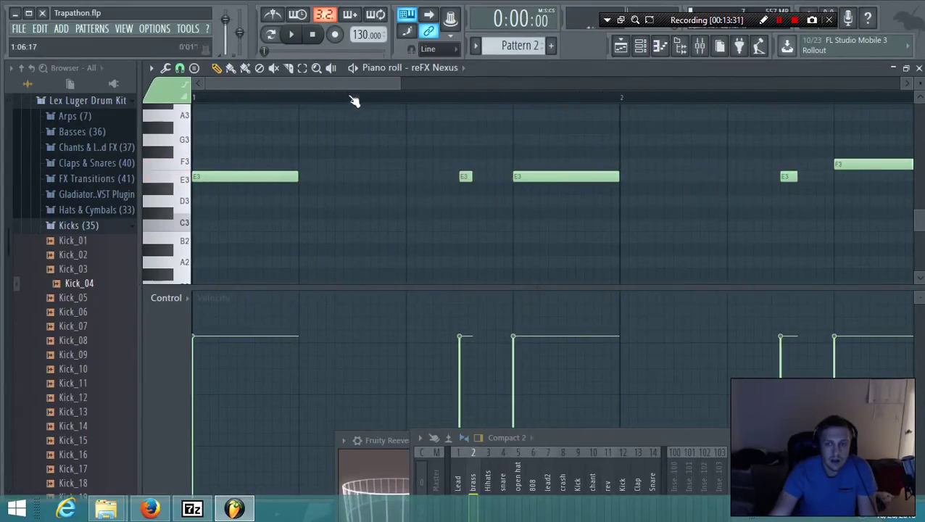
{"action": "left_click_drag", "start_coordinate": [399, 86], "coordinate": [569, 85]}
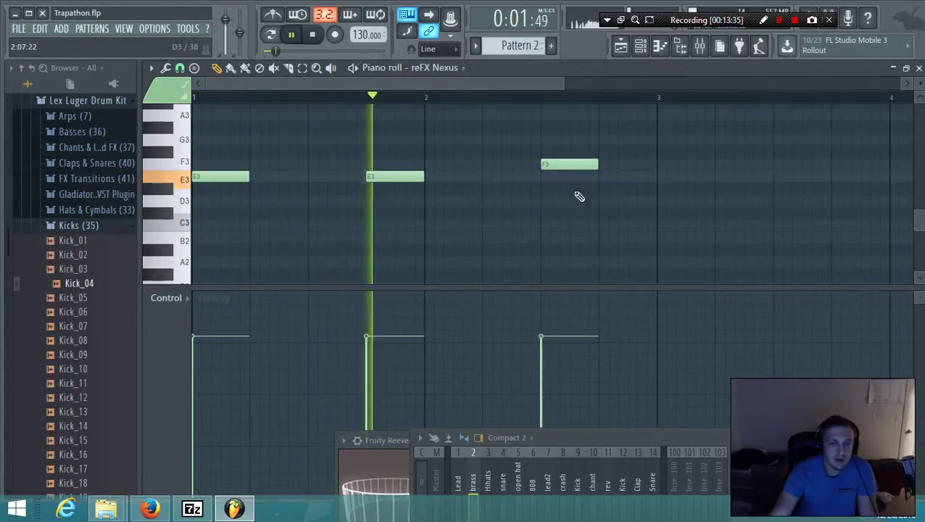
Return to the playlist during playback and unmute Track 1 and Tracks 4 to 10, leaving only Track 2 muted.
{"action": "left_click", "coordinate": [622, 46]}
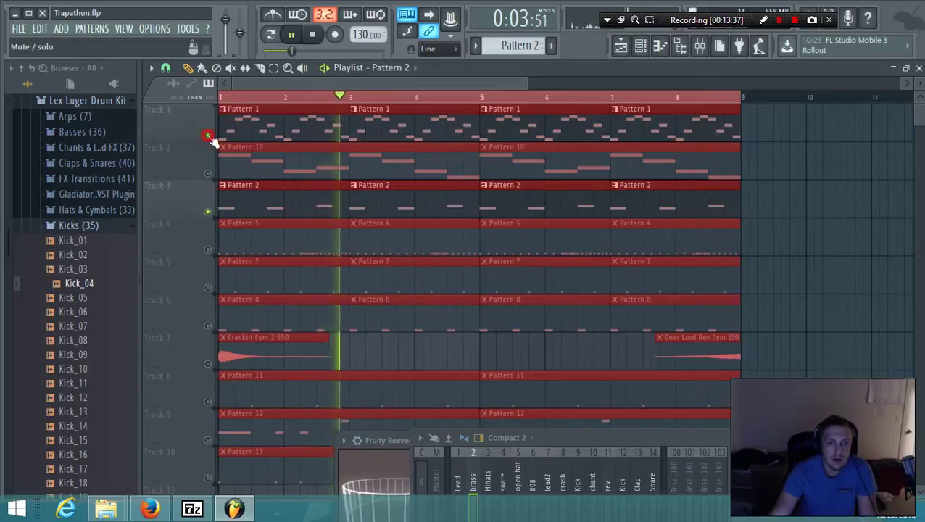
{"action": "left_click", "coordinate": [208, 249]}
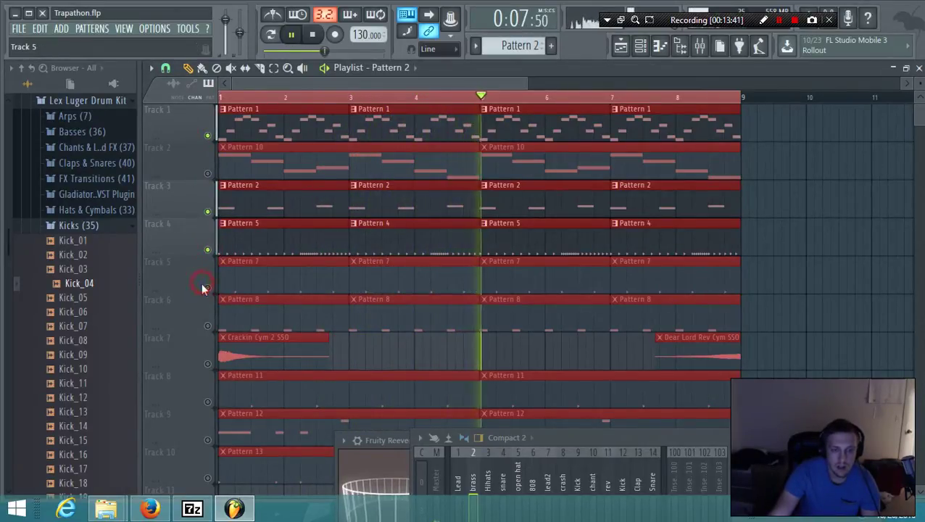
{"action": "left_click", "coordinate": [208, 288]}
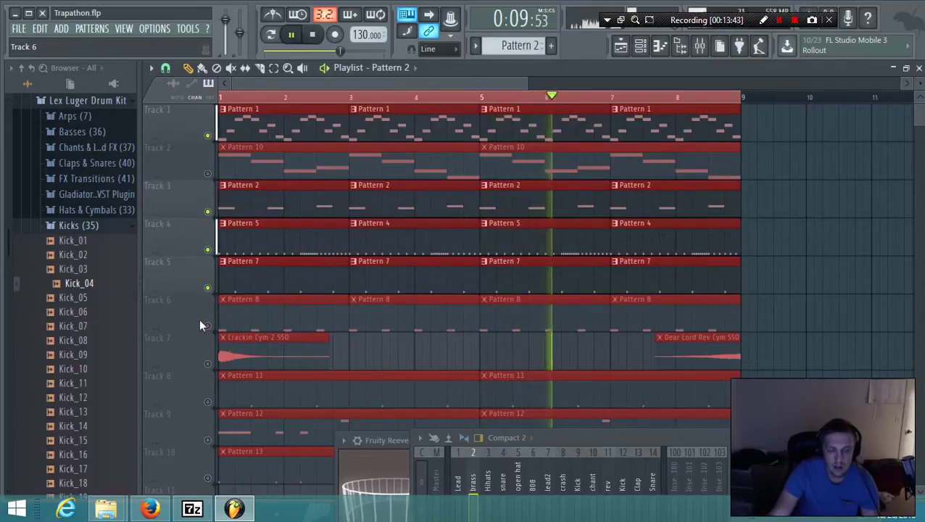
{"action": "scroll", "coordinate": [207, 316], "scroll_direction": "down", "scroll_amount": 1}
{"action": "left_click", "coordinate": [208, 325]}
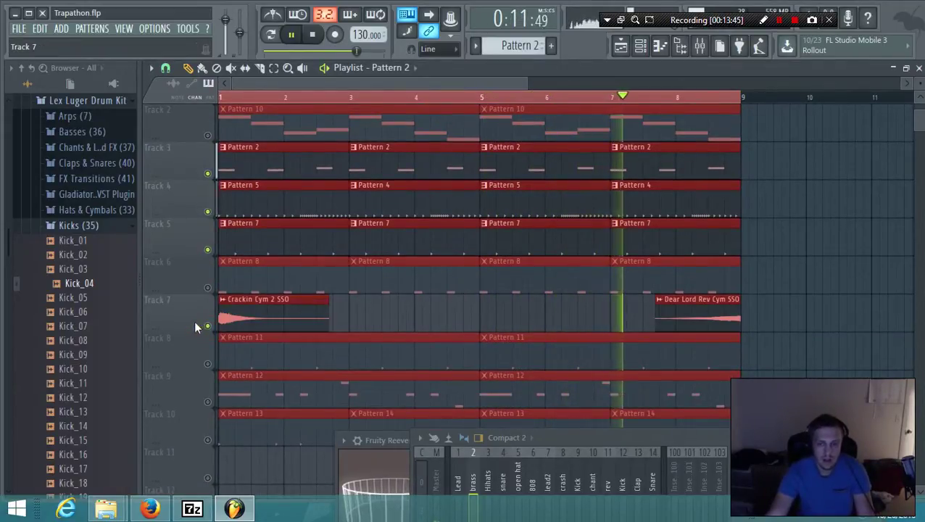
{"action": "left_click", "coordinate": [208, 288]}
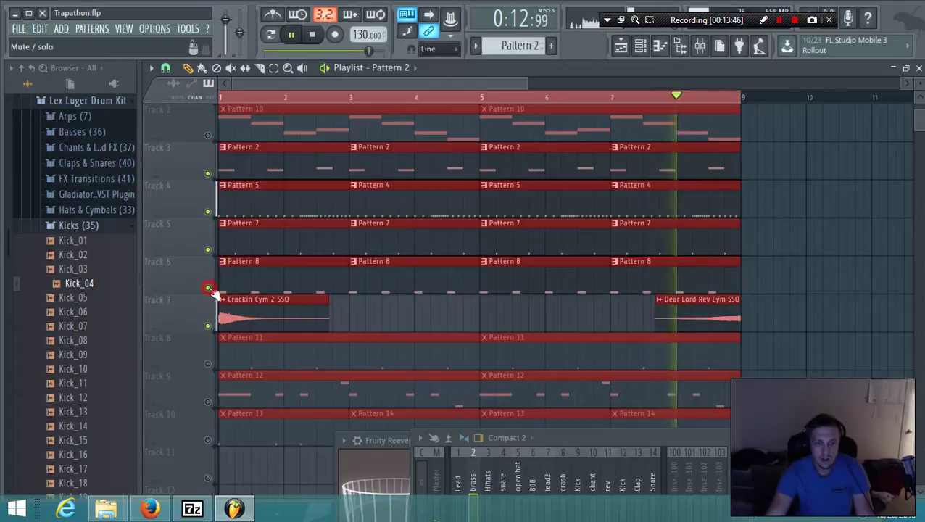
{"action": "left_click", "coordinate": [208, 365]}
{"action": "left_click", "coordinate": [208, 402]}
{"action": "left_click", "coordinate": [208, 440]}
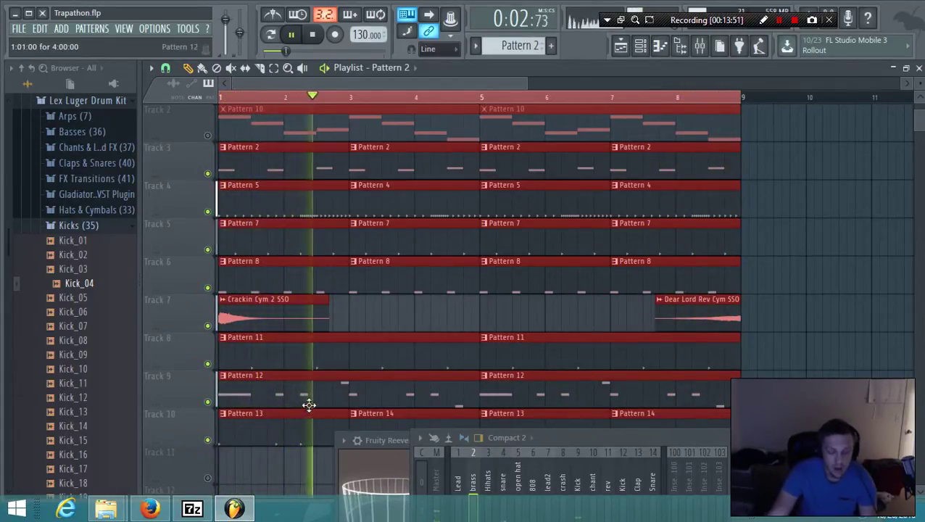
{"action": "scroll", "coordinate": [388, 290], "scroll_direction": "up", "scroll_amount": 1}
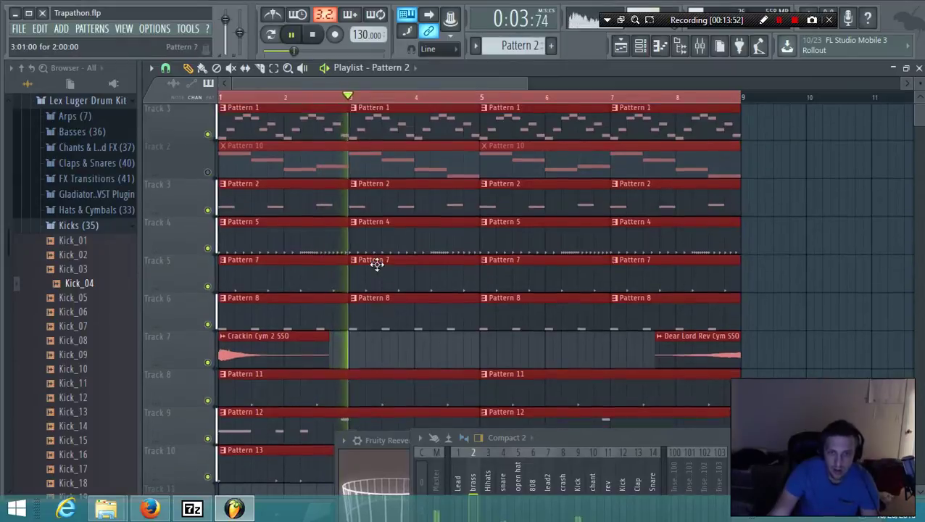
Save the project and replay the arrangement from shortly before bar 7.
{"action": "left_click", "coordinate": [20, 29]}
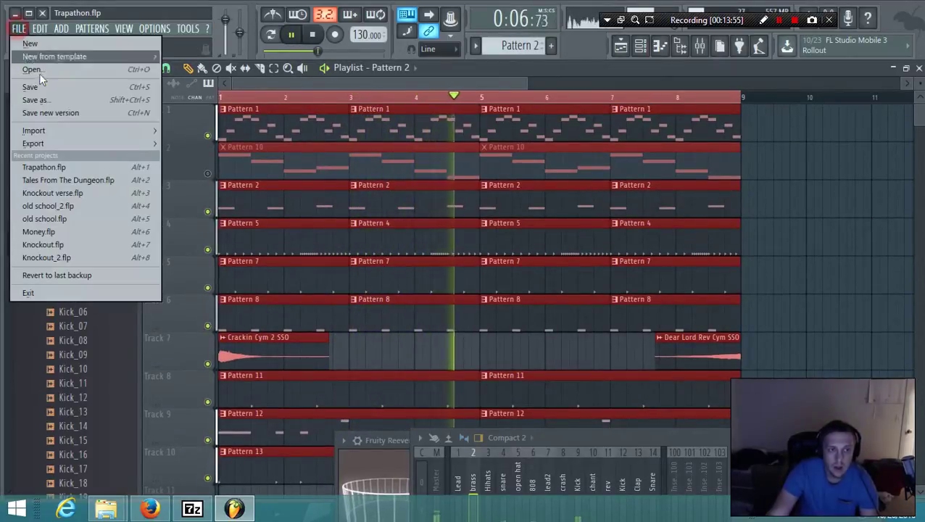
{"action": "left_click", "coordinate": [42, 87]}
{"action": "scroll", "coordinate": [435, 204], "scroll_direction": "down", "scroll_amount": 3}
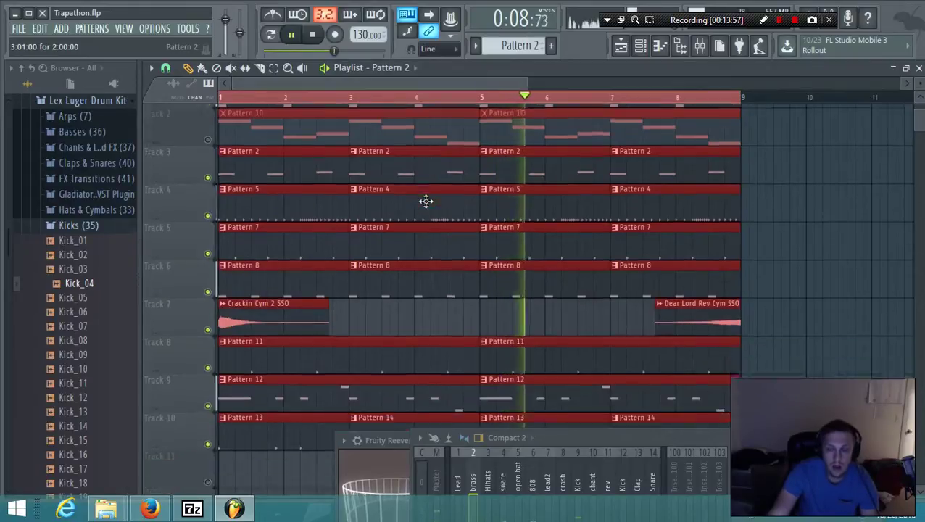
{"action": "scroll", "coordinate": [657, 258], "scroll_direction": "up", "scroll_amount": 2}
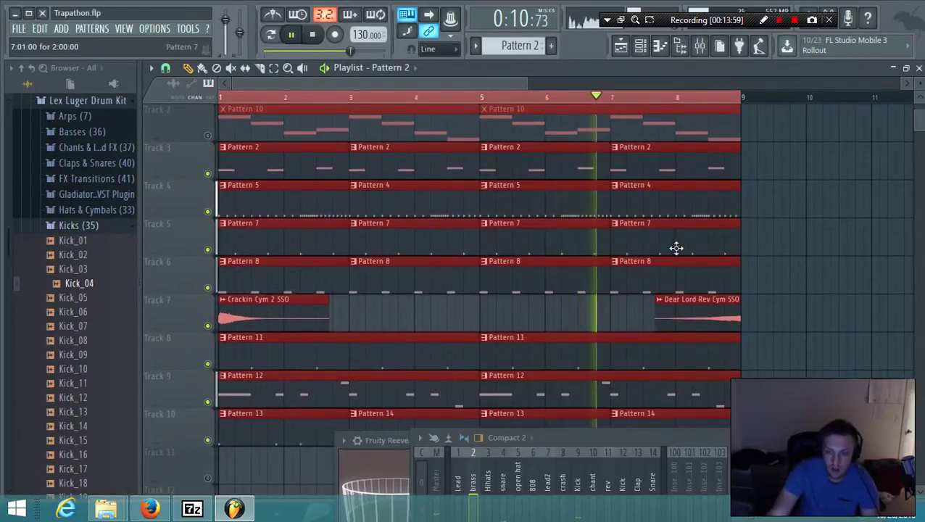
{"action": "scroll", "coordinate": [653, 189], "scroll_direction": "down", "scroll_amount": 1}
{"action": "left_click", "coordinate": [596, 95]}
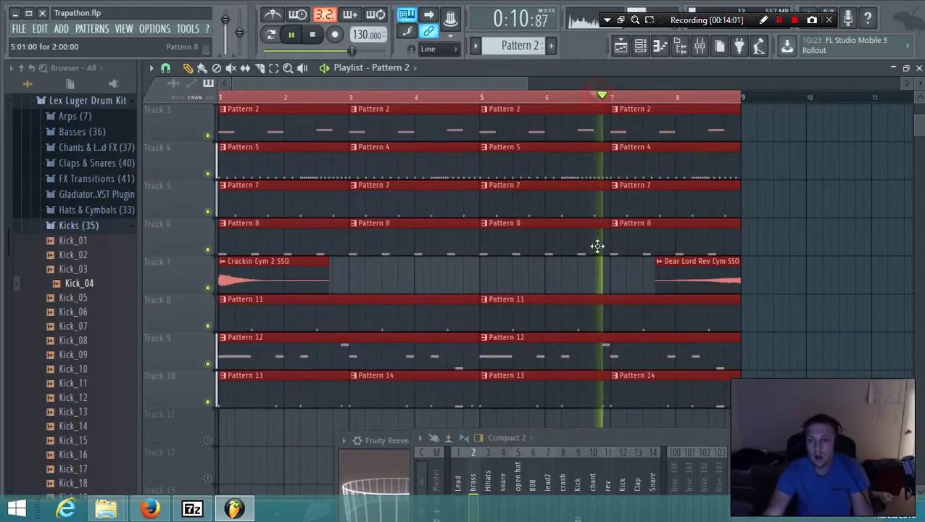
Clone the 808 pattern on Track 9 and use the copy for the clip starting at bar 5.
{"action": "double_click", "coordinate": [633, 343]}
{"action": "left_click", "coordinate": [529, 48]}
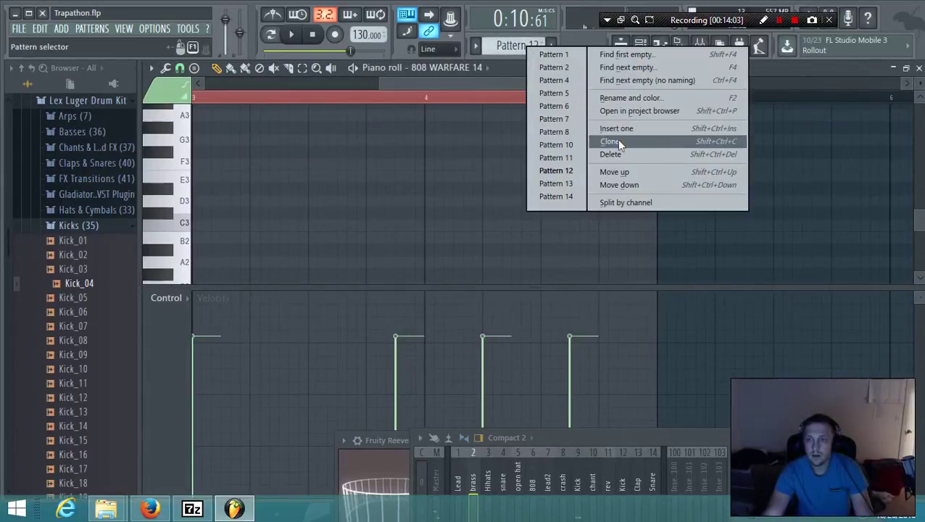
{"action": "left_click", "coordinate": [612, 141]}
{"action": "left_click_drag", "start_coordinate": [536, 356], "coordinate": [567, 352]}
Solo Track 9 in the playlist and start playback.
{"action": "right_click", "coordinate": [203, 363]}
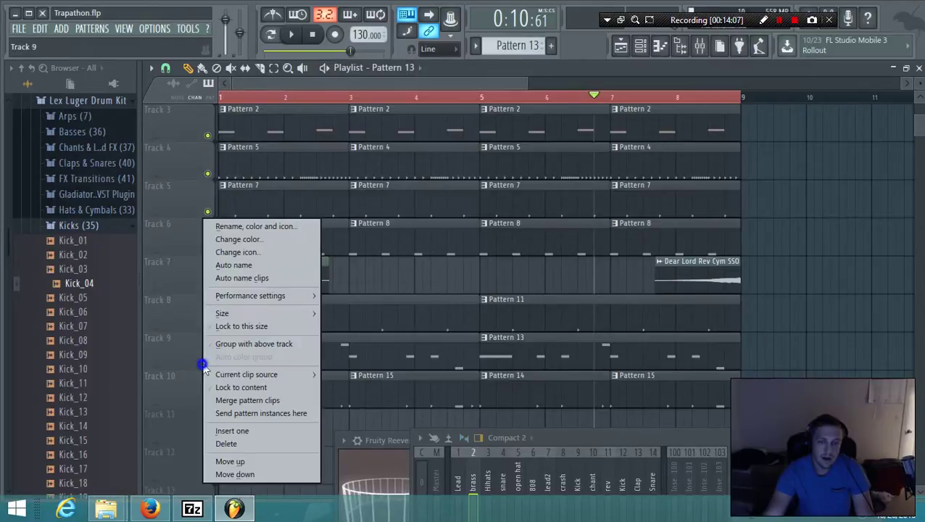
{"action": "left_click", "coordinate": [168, 355]}
{"action": "right_click", "coordinate": [208, 363]}
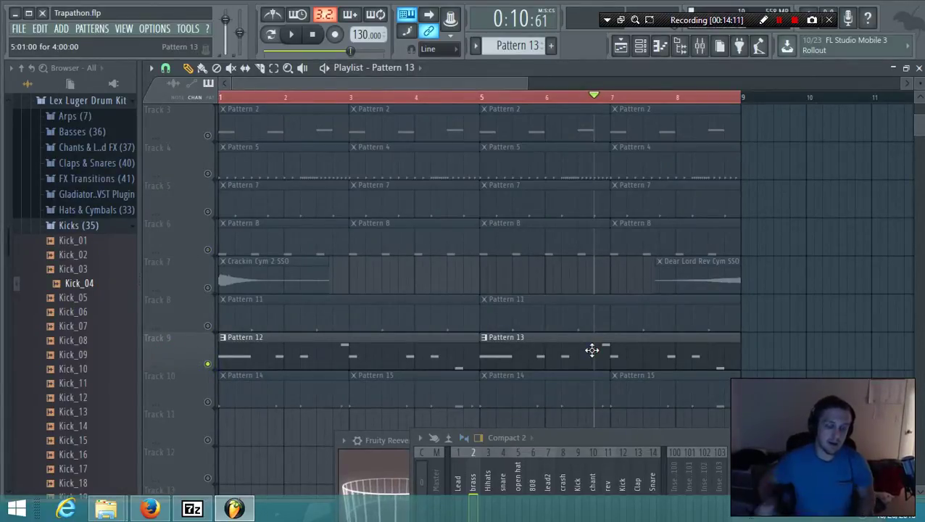
{"action": "key", "text": "space"}
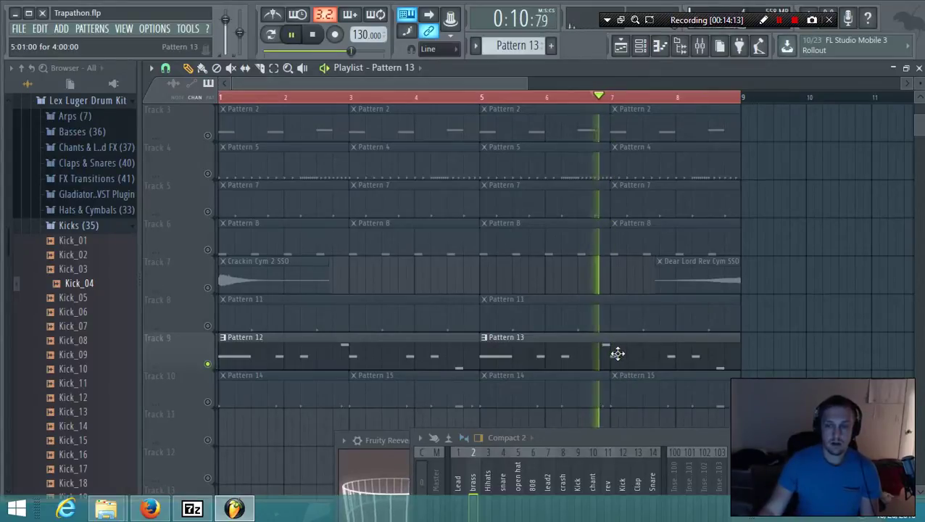
Open the bar 5 clip of Track 9 in the piano roll and raise the notes at bar 3 and just before bar 4 to G#5.
{"action": "double_click", "coordinate": [617, 353]}
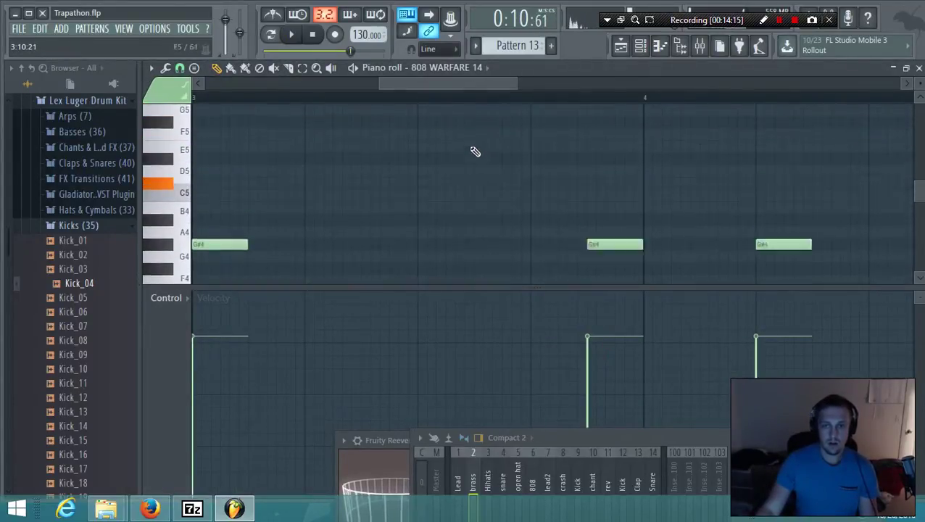
{"action": "scroll", "coordinate": [475, 151], "scroll_direction": "up", "scroll_amount": 1}
{"action": "left_click_drag", "start_coordinate": [450, 82], "coordinate": [385, 83]}
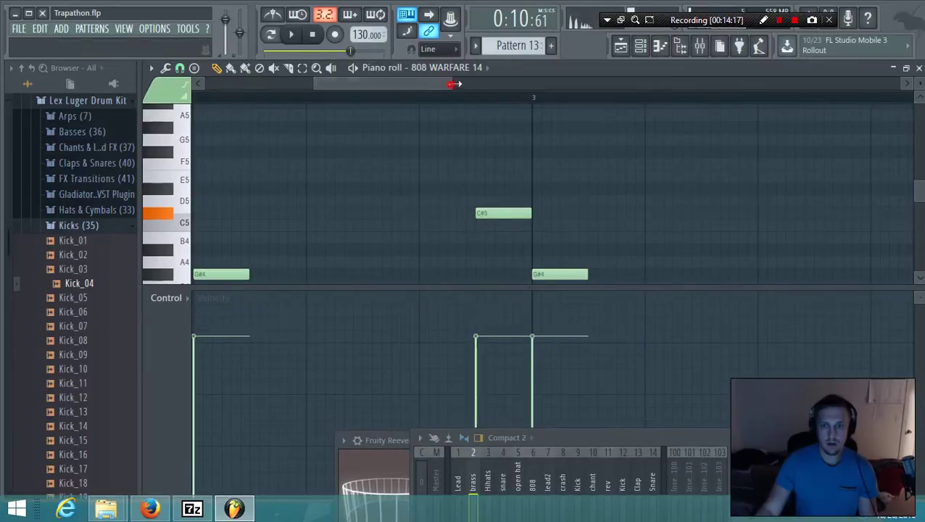
{"action": "left_click_drag", "start_coordinate": [453, 84], "coordinate": [582, 84]}
{"action": "left_click_drag", "start_coordinate": [381, 247], "coordinate": [382, 127]}
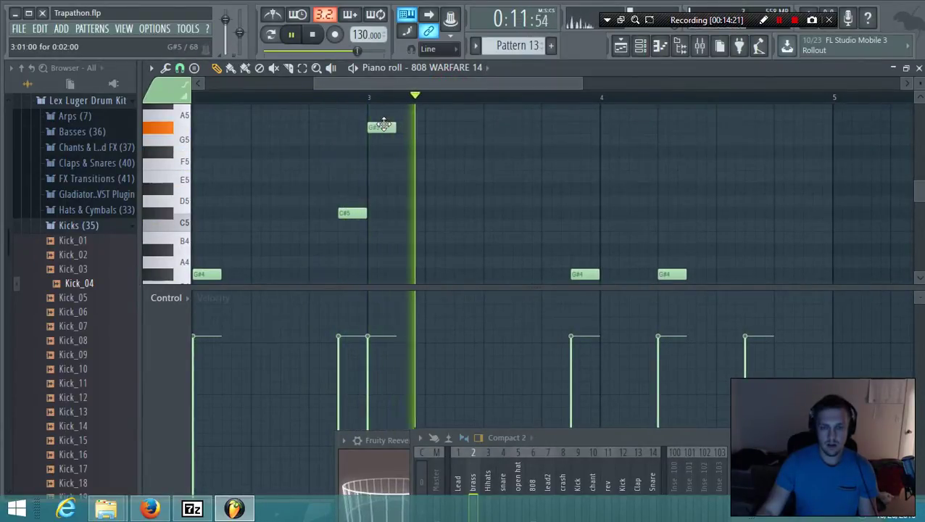
{"action": "left_click_drag", "start_coordinate": [585, 273], "coordinate": [584, 124]}
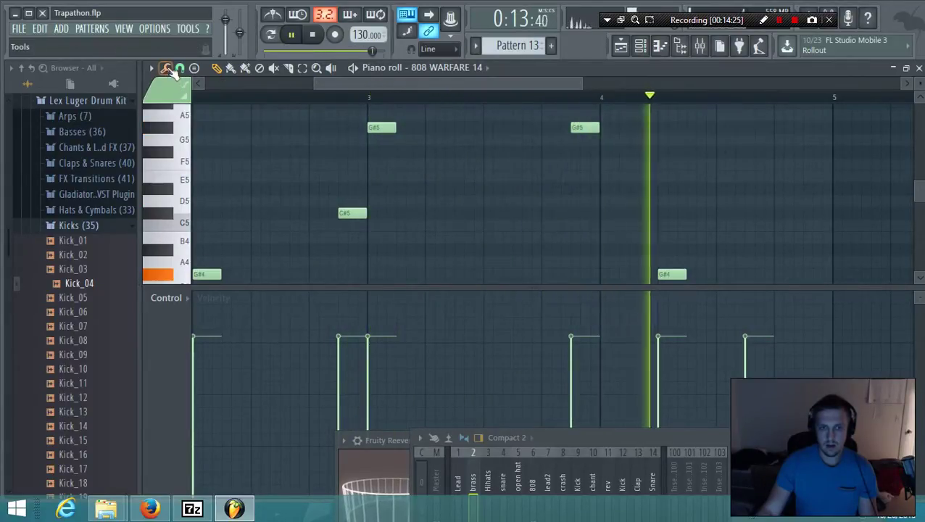
Adjust the piano roll's note snap, replay the part, and raise the G#4 note in bar 4 to E5.
{"action": "left_click", "coordinate": [180, 67]}
{"action": "left_click", "coordinate": [203, 114]}
{"action": "key", "text": "space"}
{"action": "key", "text": "space"}
{"action": "left_click_drag", "start_coordinate": [673, 275], "coordinate": [665, 181]}
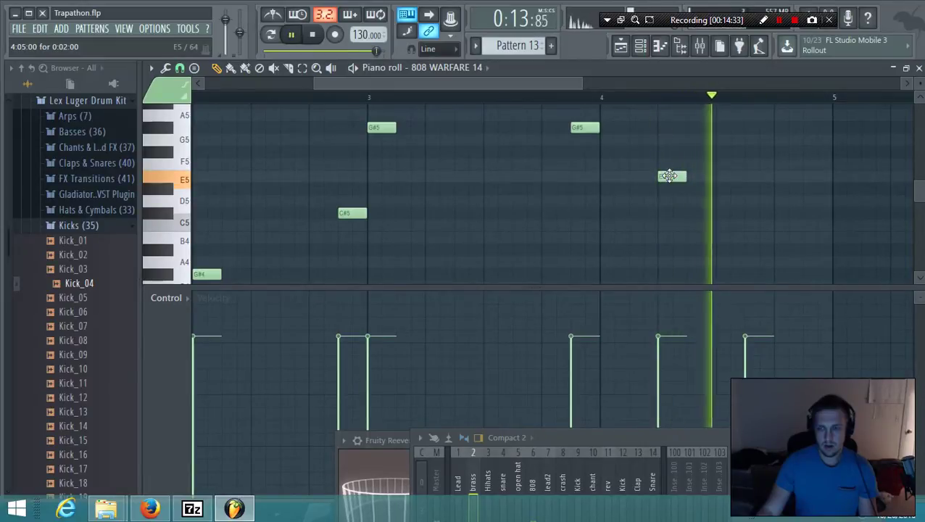
Move the last note of bar 4 up to D#5 and lower the note before it to D#5.
{"action": "left_click", "coordinate": [351, 99]}
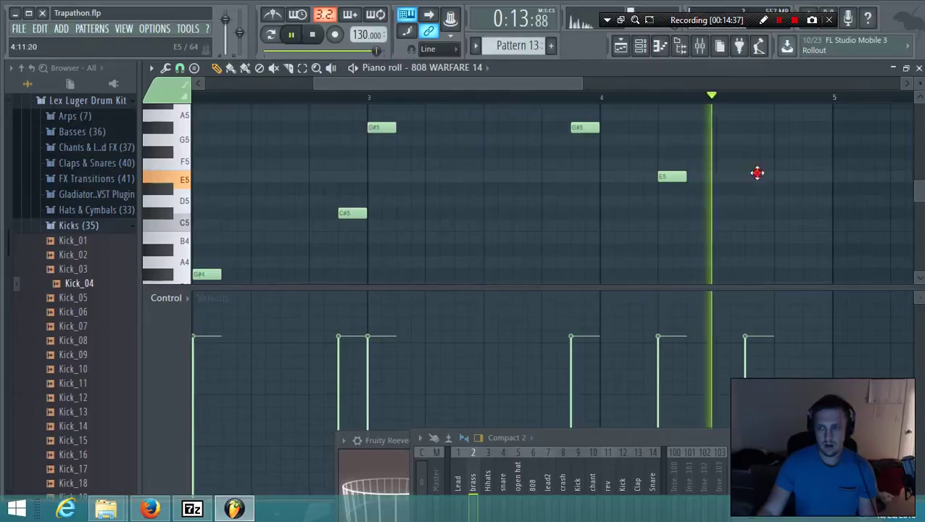
{"action": "key", "text": "space"}
{"action": "key", "text": "space"}
{"action": "scroll", "coordinate": [770, 189], "scroll_direction": "down", "scroll_amount": 4}
{"action": "left_click_drag", "start_coordinate": [783, 213], "coordinate": [787, 188]}
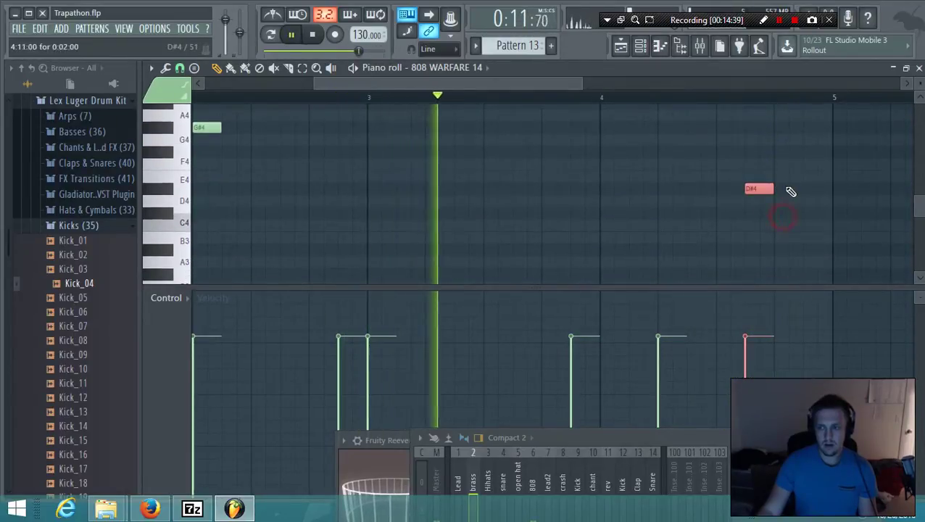
{"action": "key", "text": "ctrl+Down"}
{"action": "scroll", "coordinate": [889, 229], "scroll_direction": "up", "scroll_amount": 3}
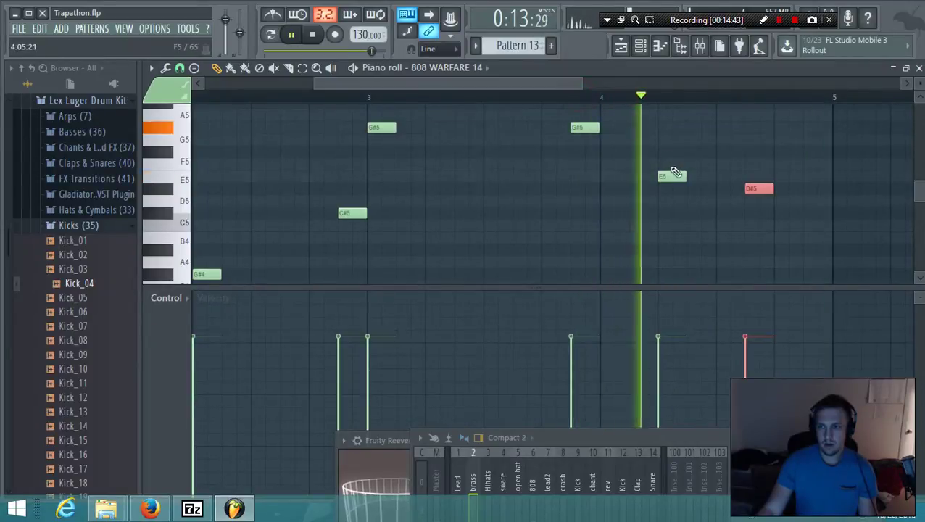
{"action": "left_click_drag", "start_coordinate": [672, 176], "coordinate": [671, 189]}
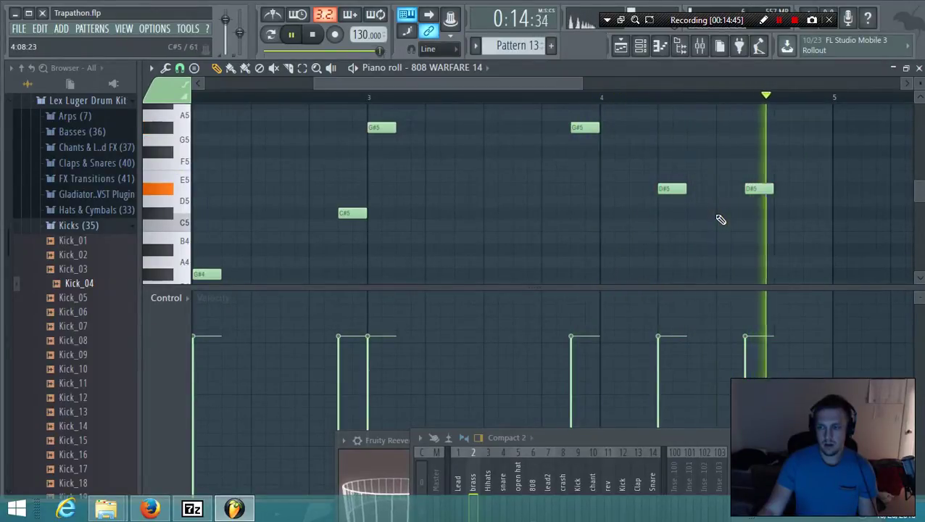
Return to the playlist, take Track 9 out of solo so all tracks sound, and resume playback.
{"action": "left_click", "coordinate": [621, 46]}
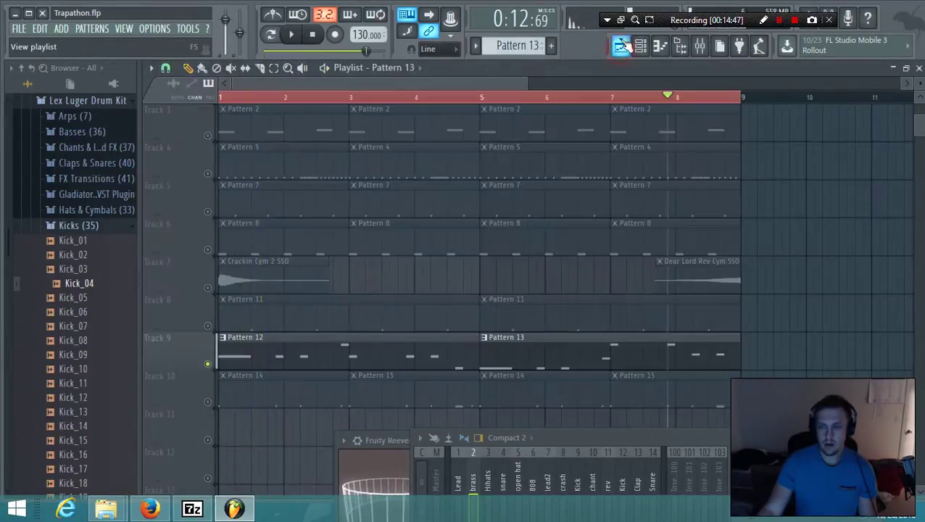
{"action": "right_click", "coordinate": [202, 363]}
{"action": "right_click", "coordinate": [208, 365]}
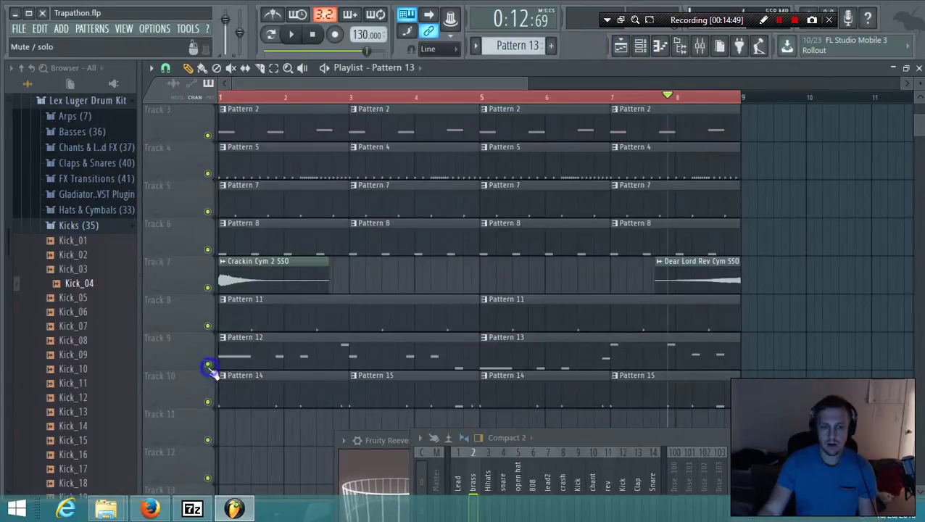
{"action": "key", "text": "space"}
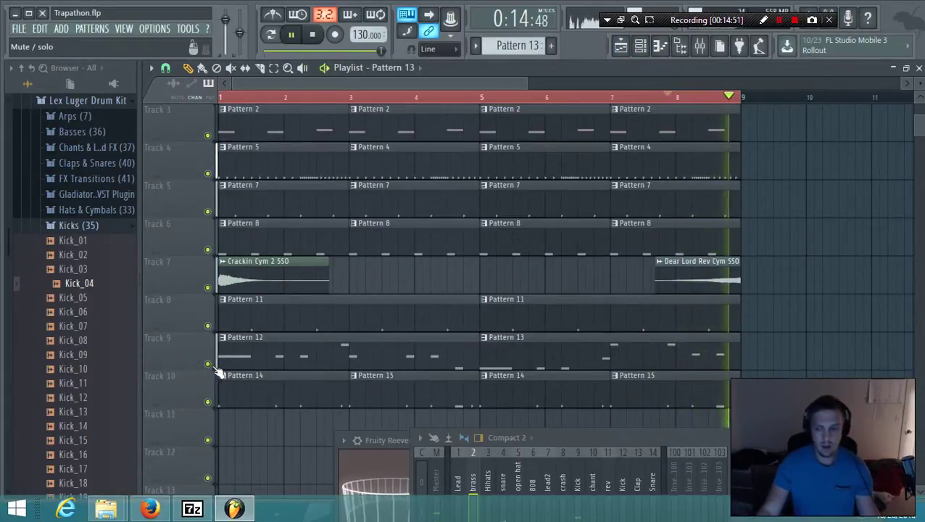
{"action": "scroll", "coordinate": [382, 302], "scroll_direction": "up", "scroll_amount": 2}
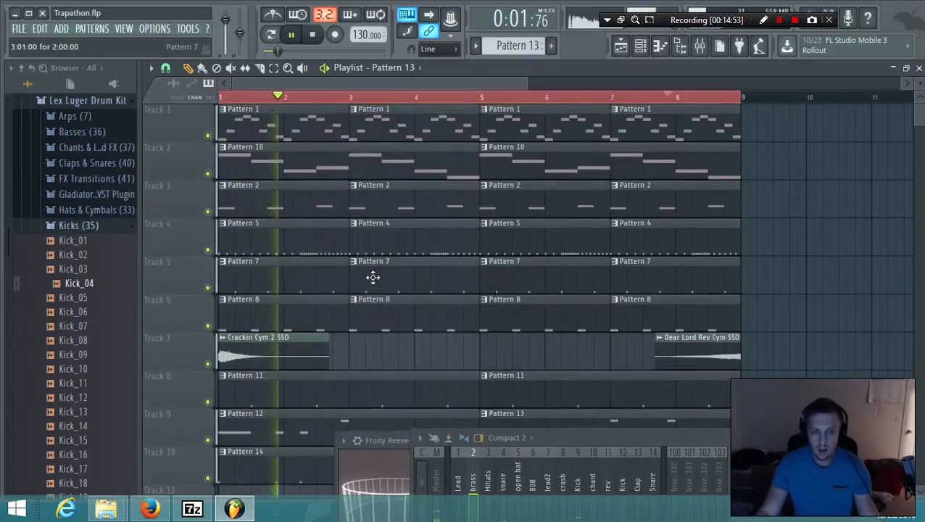
Bring the mixer into view, raise the lead2 fader slightly, and move the lead2 mixer track directly beside Lead.
{"action": "left_click_drag", "start_coordinate": [567, 439], "coordinate": [542, 278]}
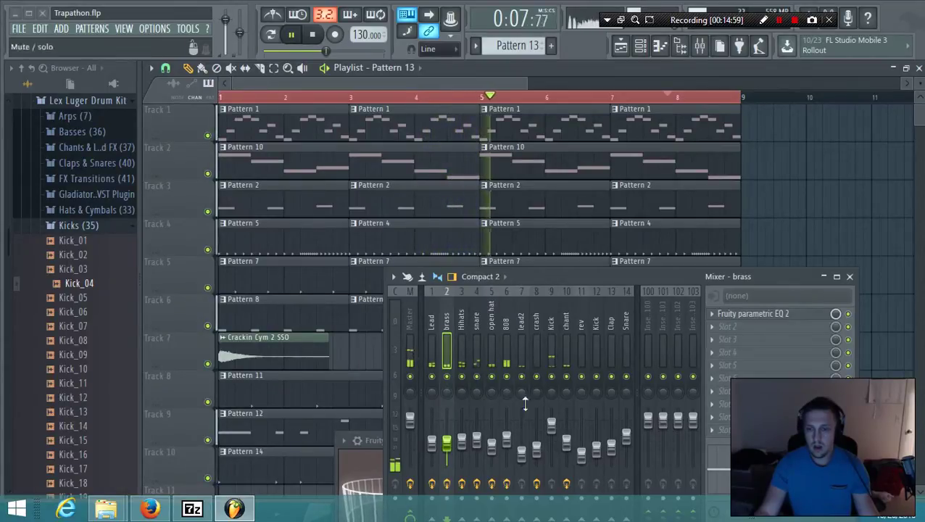
{"action": "left_click_drag", "start_coordinate": [521, 454], "coordinate": [521, 448]}
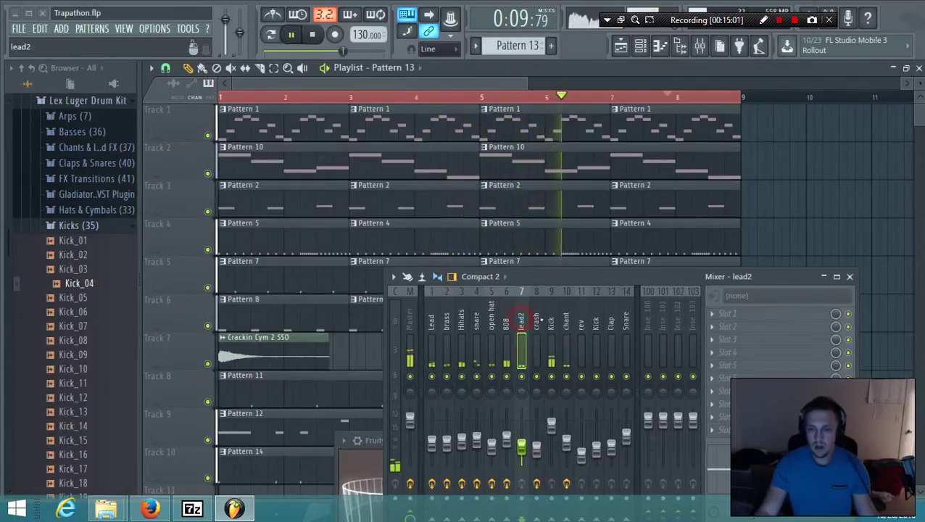
{"action": "scroll", "coordinate": [541, 320], "scroll_direction": "up", "scroll_amount": 5}
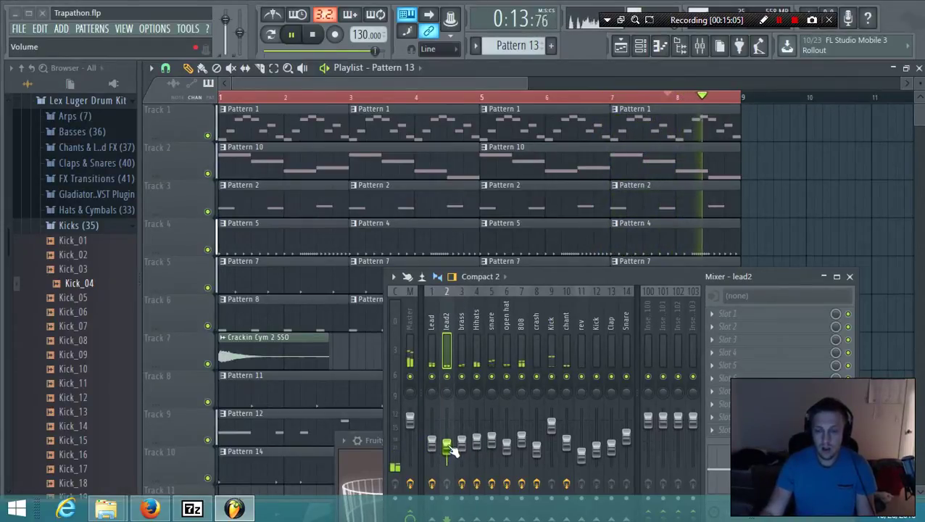
Move the mixer aside, reopen the Track 9 clip at bar 5, and raise the two D#5 notes in bar 4 to E5.
{"action": "left_click", "coordinate": [652, 95]}
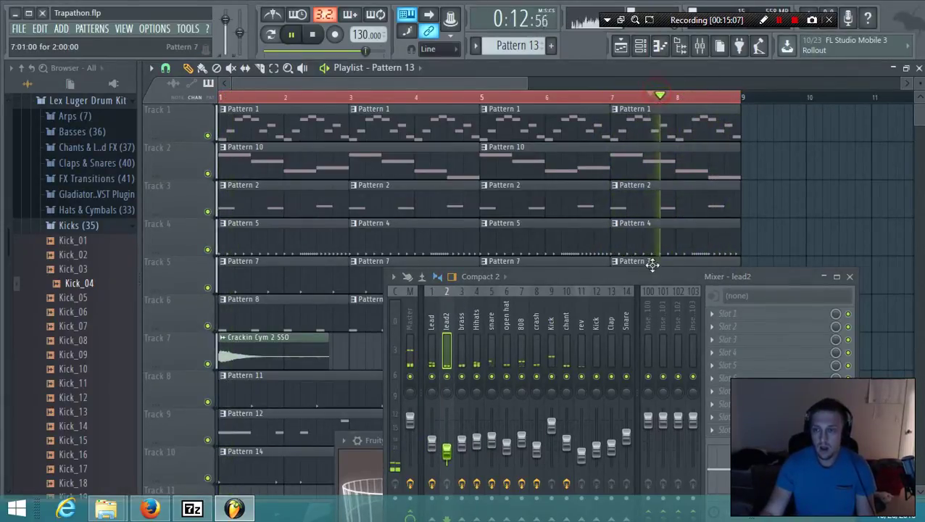
{"action": "left_click_drag", "start_coordinate": [666, 277], "coordinate": [618, 441]}
{"action": "key", "text": "space"}
{"action": "scroll", "coordinate": [621, 285], "scroll_direction": "down", "scroll_amount": 3}
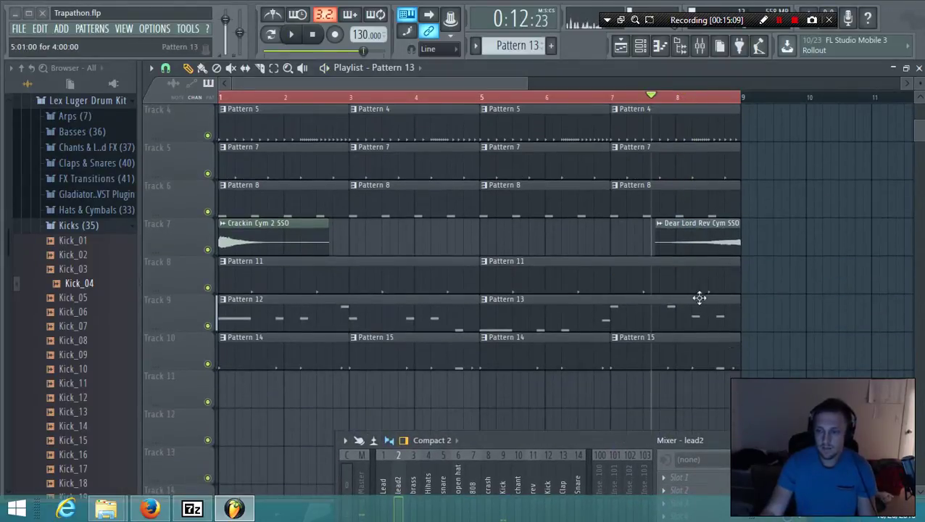
{"action": "double_click", "coordinate": [679, 320]}
{"action": "scroll", "coordinate": [433, 217], "scroll_direction": "right", "scroll_amount": 1}
{"action": "left_click_drag", "start_coordinate": [429, 216], "coordinate": [262, 162]}
{"action": "key", "text": "space"}
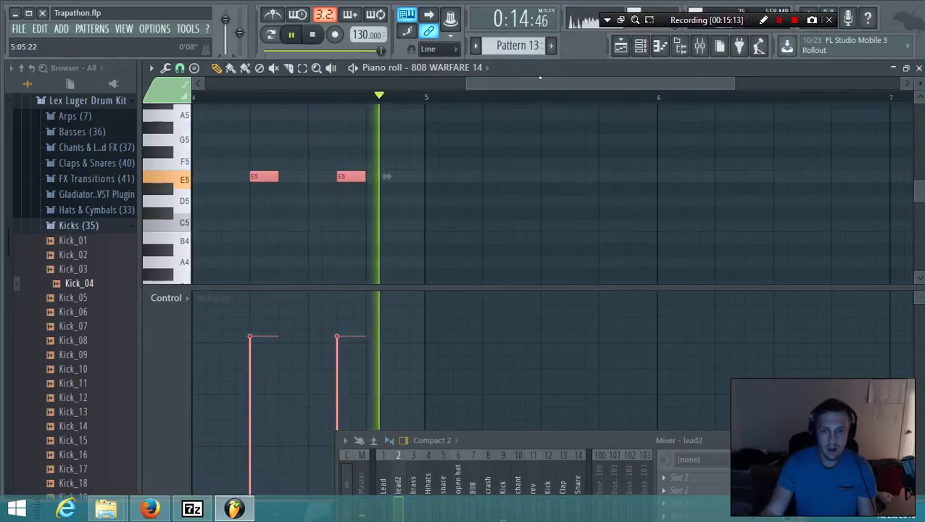
Replay the 808 pattern and add an E5 note just before bar 5.
{"action": "left_click_drag", "start_coordinate": [532, 83], "coordinate": [271, 82]}
{"action": "key", "text": "space"}
{"action": "key", "text": "space"}
{"action": "left_click_drag", "start_coordinate": [464, 82], "coordinate": [636, 82]}
{"action": "left_click", "coordinate": [656, 176]}
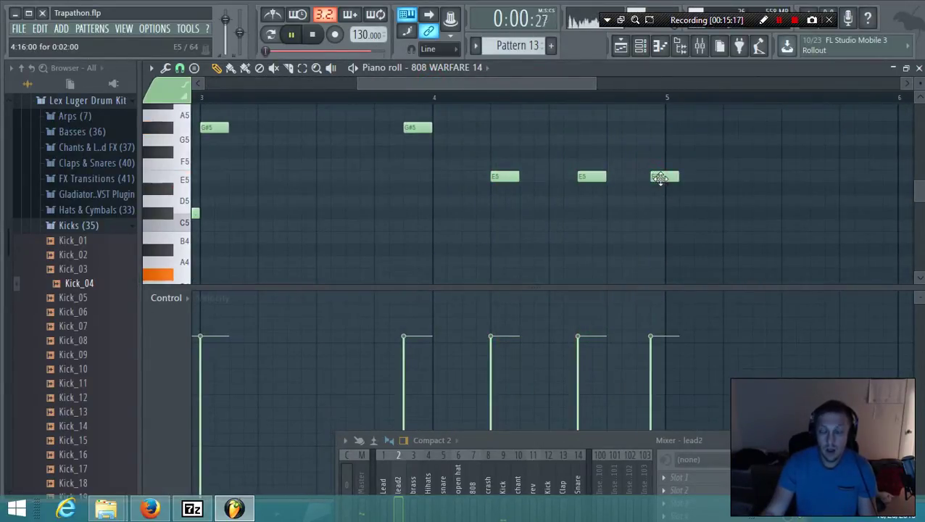
Open the Pattern 12 clip on Track 9, raise its first three G#4 notes two octaves to G#6, and play it.
{"action": "key", "text": "space"}
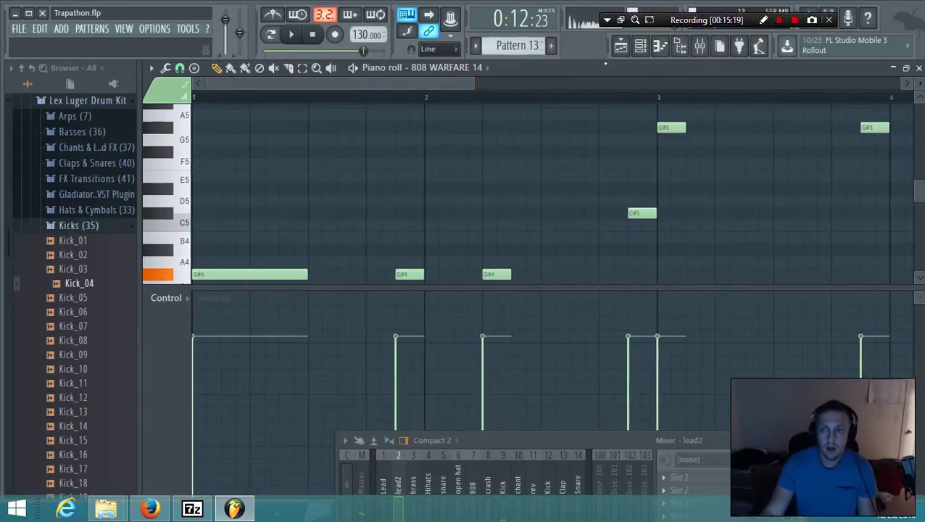
{"action": "left_click", "coordinate": [621, 47]}
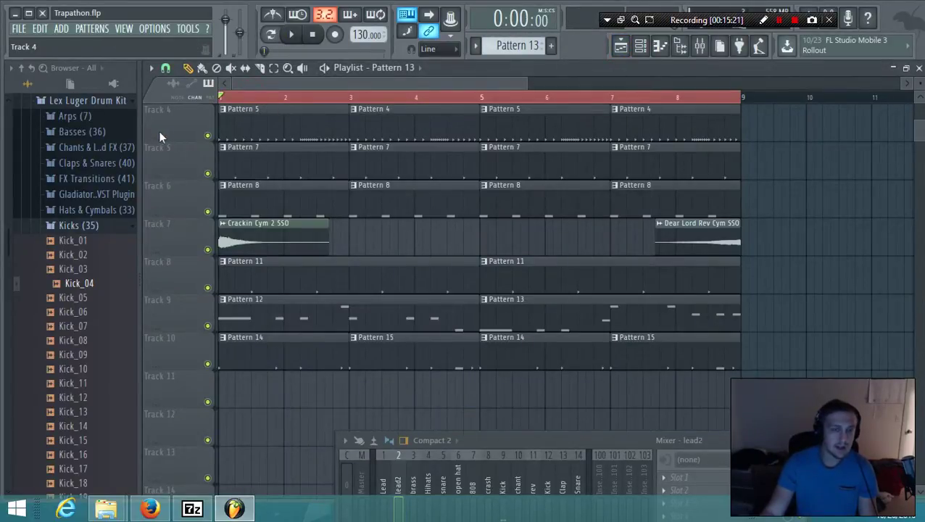
{"action": "double_click", "coordinate": [248, 315]}
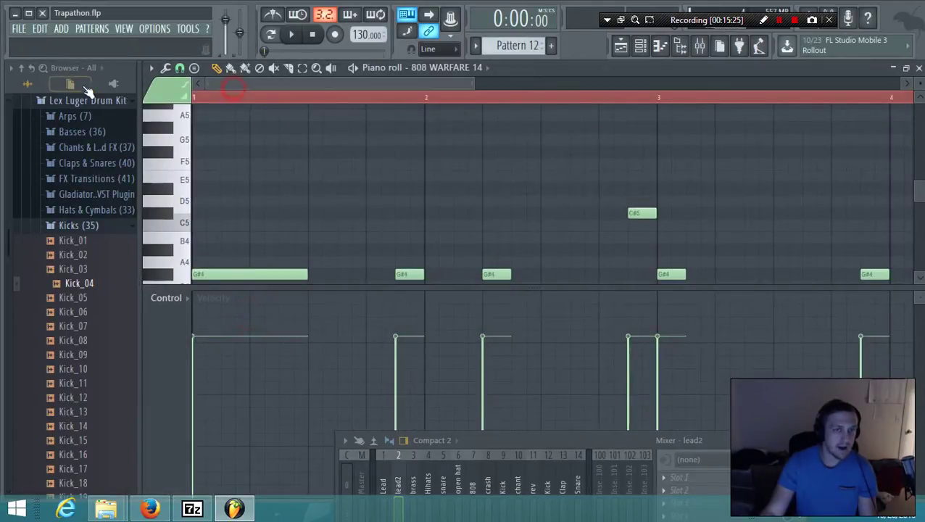
{"action": "scroll", "coordinate": [438, 211], "scroll_direction": "down", "scroll_amount": 2}
{"action": "left_click_drag", "start_coordinate": [533, 226], "coordinate": [190, 169]}
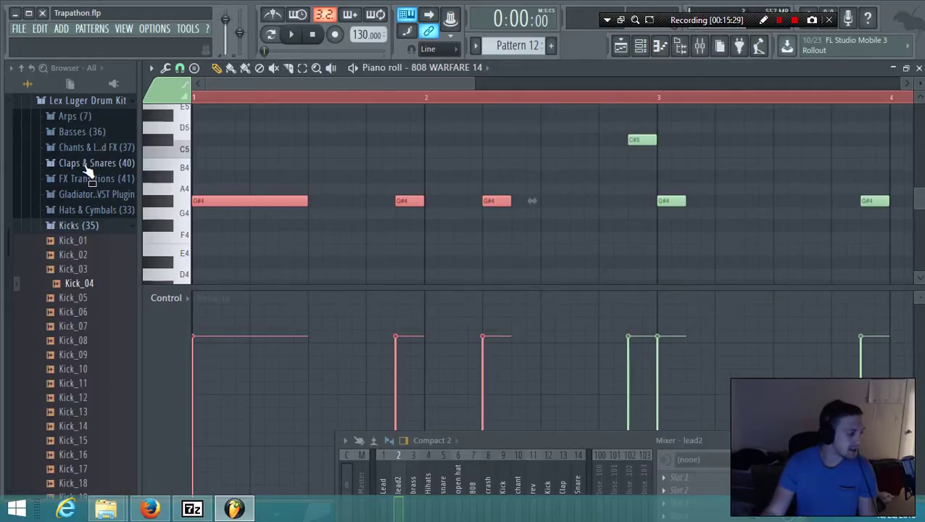
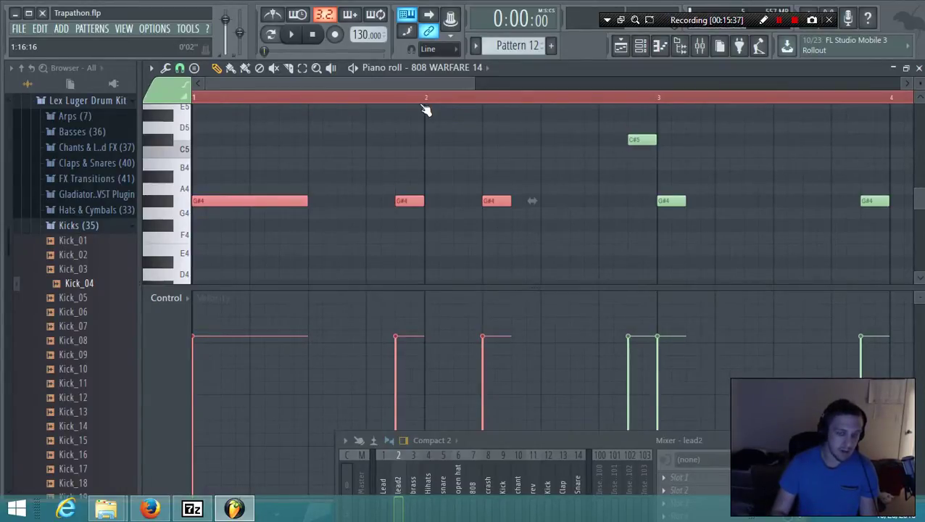
{"action": "key", "text": "space"}
{"action": "scroll", "coordinate": [438, 133], "scroll_direction": "up", "scroll_amount": 4}
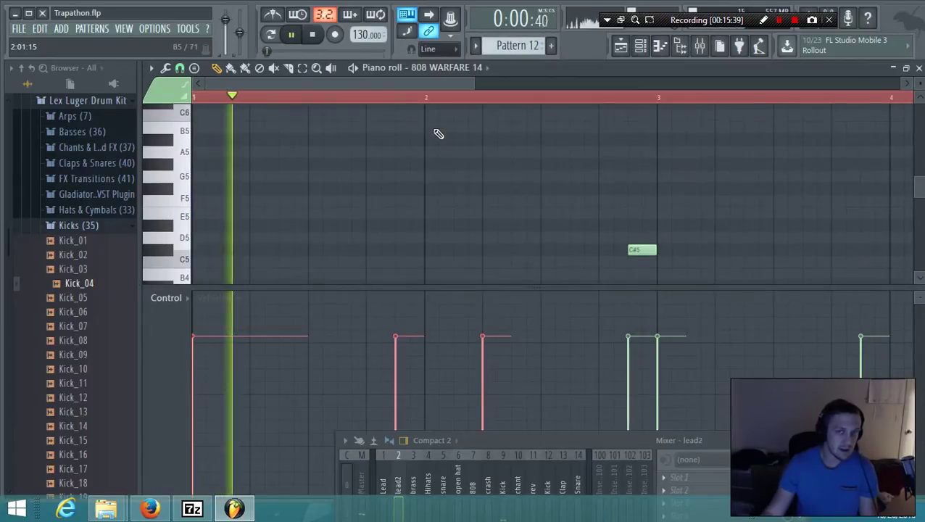
{"action": "left_click", "coordinate": [306, 35]}
{"action": "left_click", "coordinate": [273, 35]}
{"action": "key", "text": "space"}
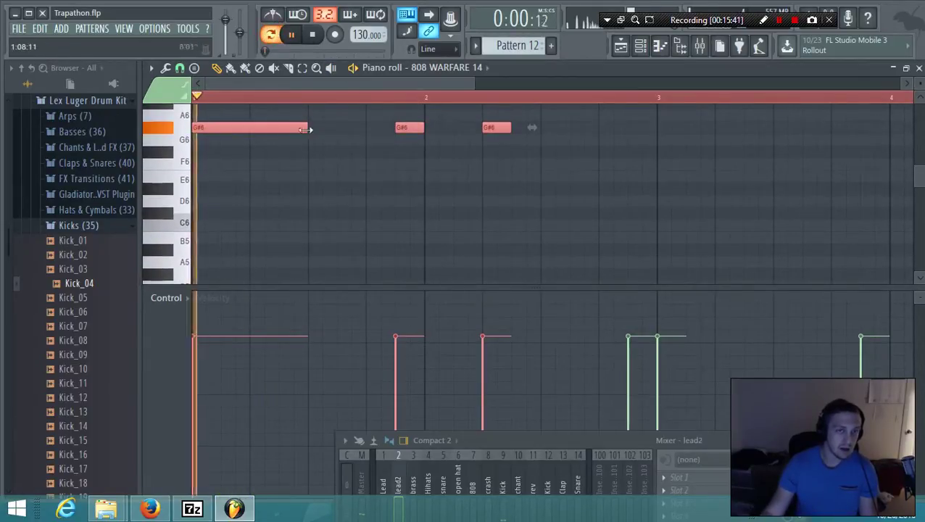
{"action": "scroll", "coordinate": [316, 161], "scroll_direction": "up", "scroll_amount": 1}
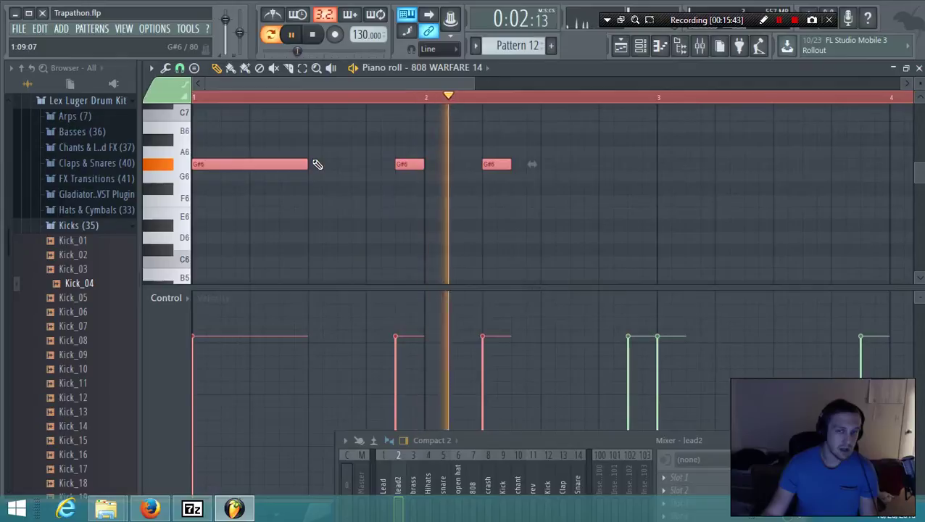
Stop playback, return to the playlist, and briefly show and hide the channel rack.
{"action": "key", "text": "space"}
{"action": "left_click", "coordinate": [631, 47]}
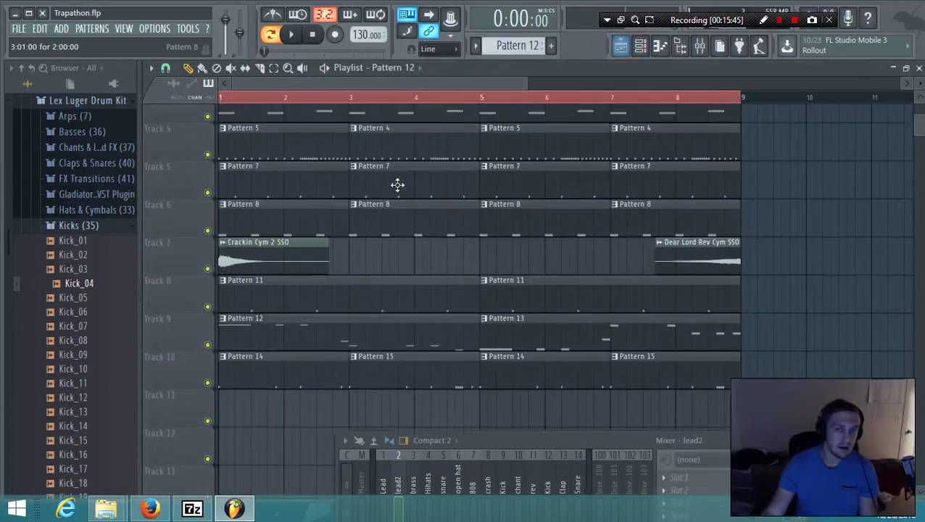
{"action": "key", "text": "space"}
{"action": "left_click", "coordinate": [646, 42]}
{"action": "left_click", "coordinate": [646, 43]}
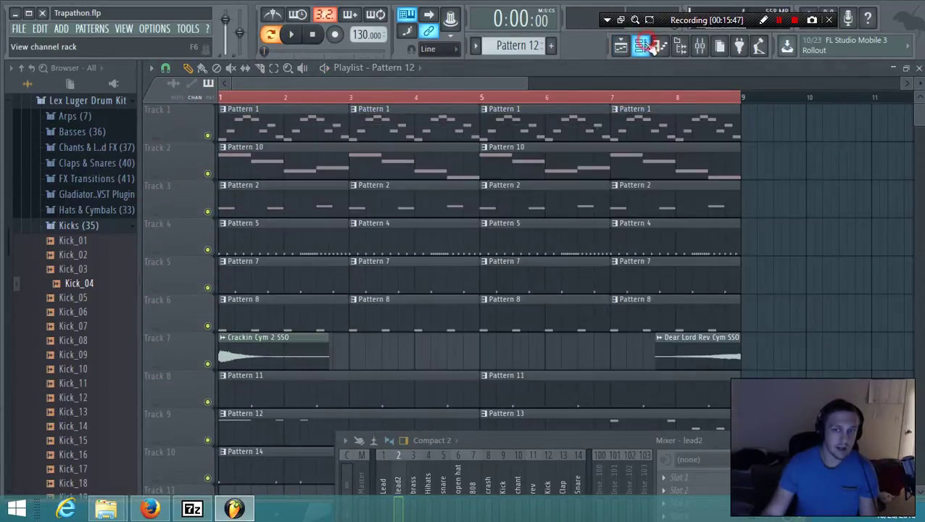
{"action": "left_click", "coordinate": [644, 43]}
{"action": "left_click", "coordinate": [643, 43]}
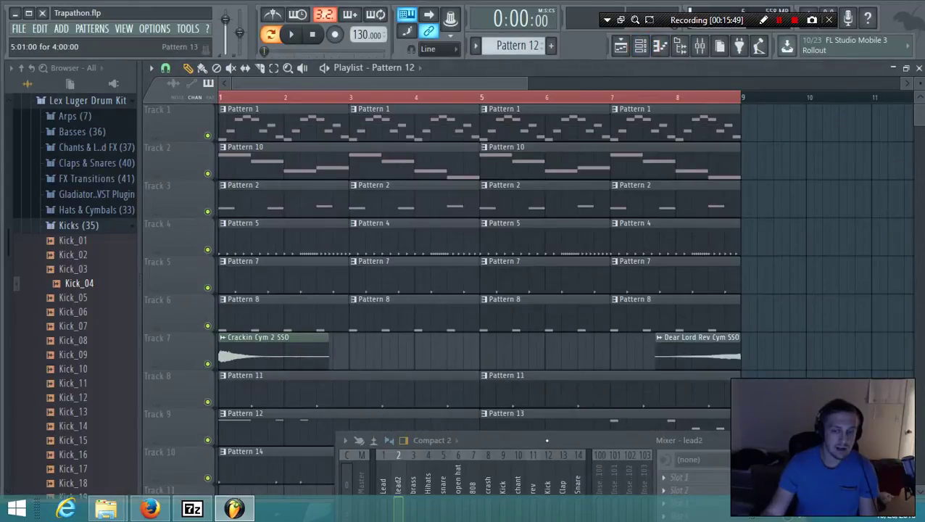
Bring the mixer fully into view, reposition it over the lower part of the playlist, and stop playback.
{"action": "left_click_drag", "start_coordinate": [545, 439], "coordinate": [492, 203]}
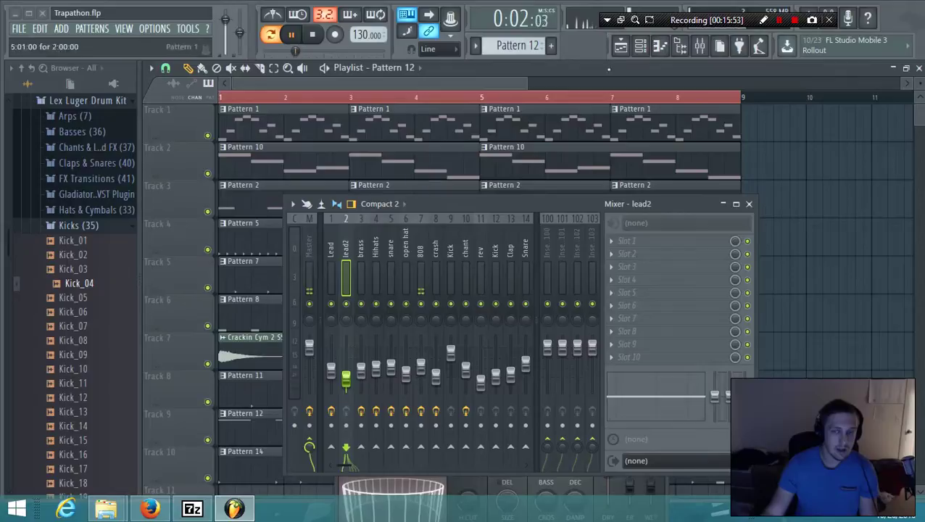
{"action": "left_click", "coordinate": [651, 46]}
{"action": "left_click_drag", "start_coordinate": [465, 206], "coordinate": [563, 294]}
{"action": "key", "text": "space"}
{"action": "key", "text": "F6"}
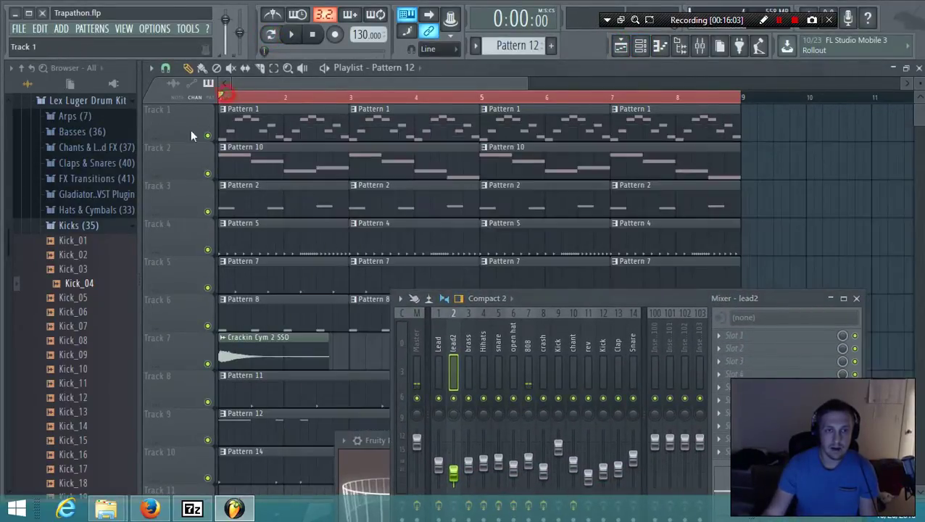
Solo Track 9 in the playlist and play the 808 line from bar 1.
{"action": "key", "text": "space"}
{"action": "scroll", "coordinate": [209, 145], "scroll_direction": "down", "scroll_amount": 1}
{"action": "key", "text": "space"}
{"action": "left_click", "coordinate": [208, 325]}
{"action": "key", "text": "space"}
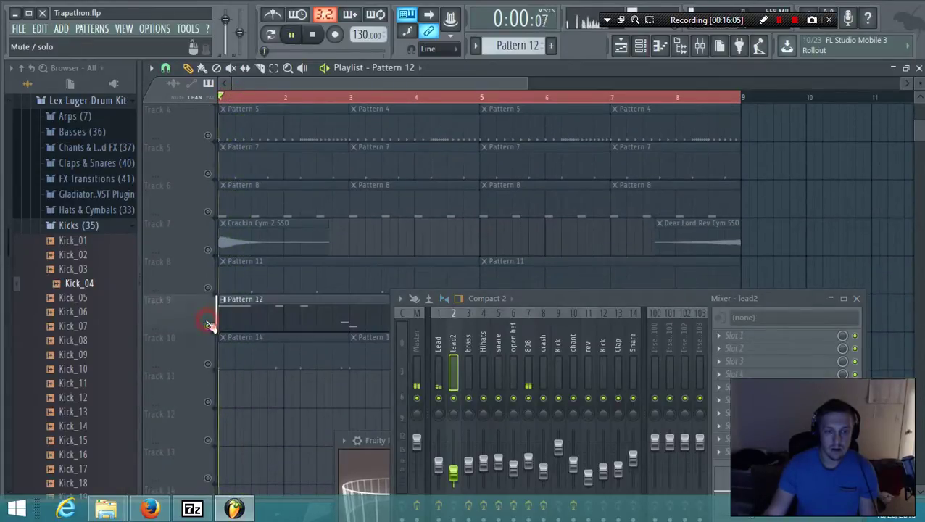
Reopen the Track 9 clip at bar 1 and audition its three selected G#6 notes at A6 and again at G#6.
{"action": "double_click", "coordinate": [275, 312]}
{"action": "left_click_drag", "start_coordinate": [258, 140], "coordinate": [553, 190]}
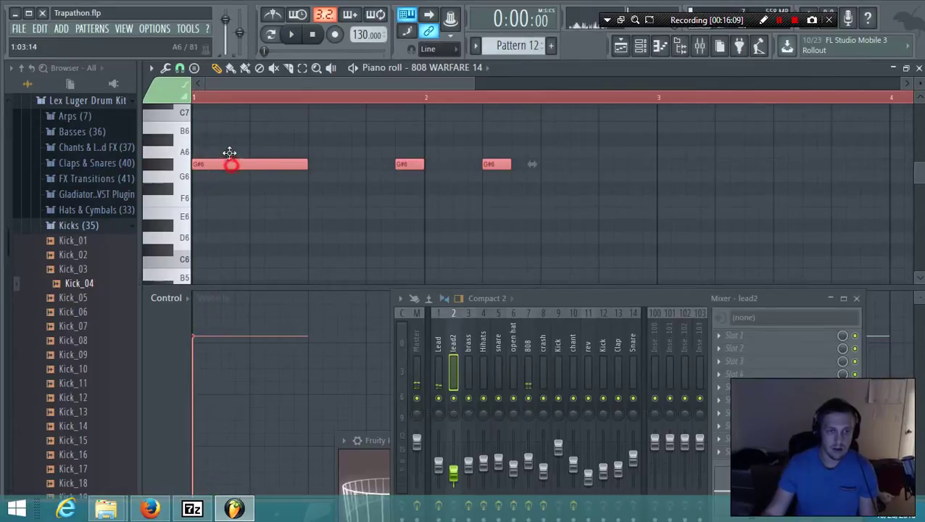
{"action": "mouse_move", "coordinate": [229, 153]}
{"action": "left_mouse_down"}
{"action": "mouse_move", "coordinate": [225, 187]}
{"action": "mouse_move", "coordinate": [225, 164]}
{"action": "mouse_move", "coordinate": [234, 162]}
{"action": "left_mouse_up"}
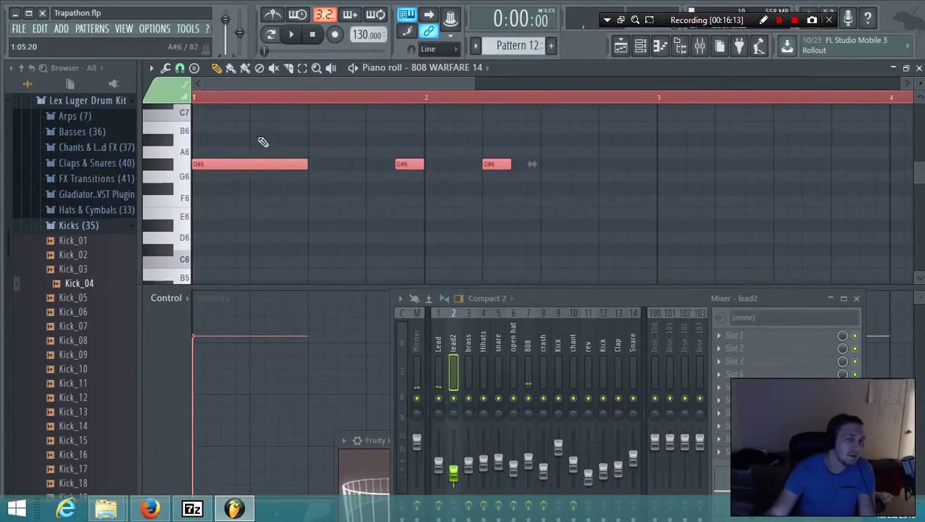
{"action": "key", "text": "space"}
{"action": "left_click_drag", "start_coordinate": [243, 159], "coordinate": [244, 154]}
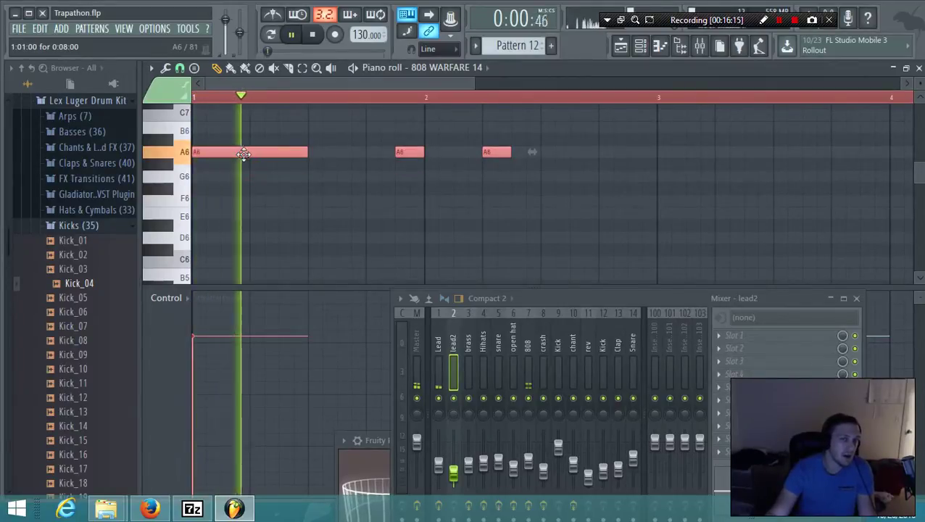
{"action": "key", "text": "space"}
{"action": "key", "text": "space"}
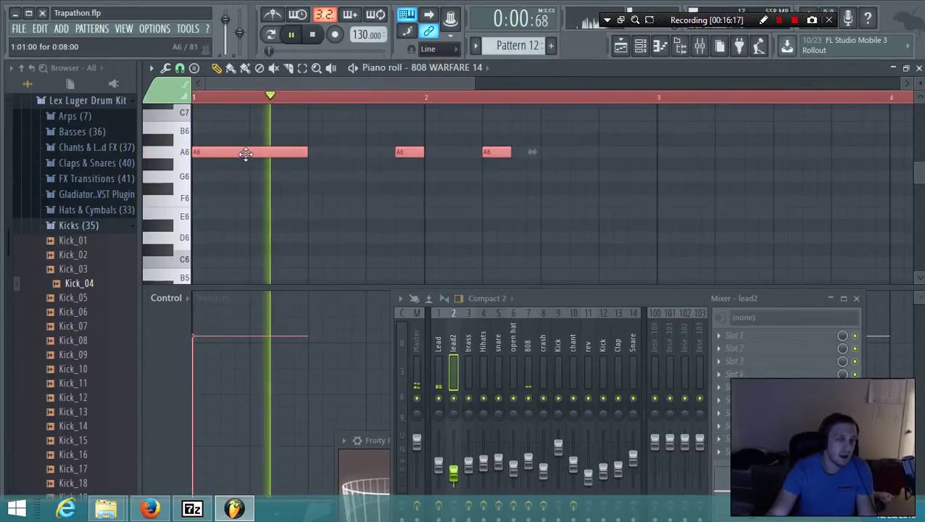
{"action": "key", "text": "space"}
{"action": "left_click_drag", "start_coordinate": [254, 152], "coordinate": [252, 171]}
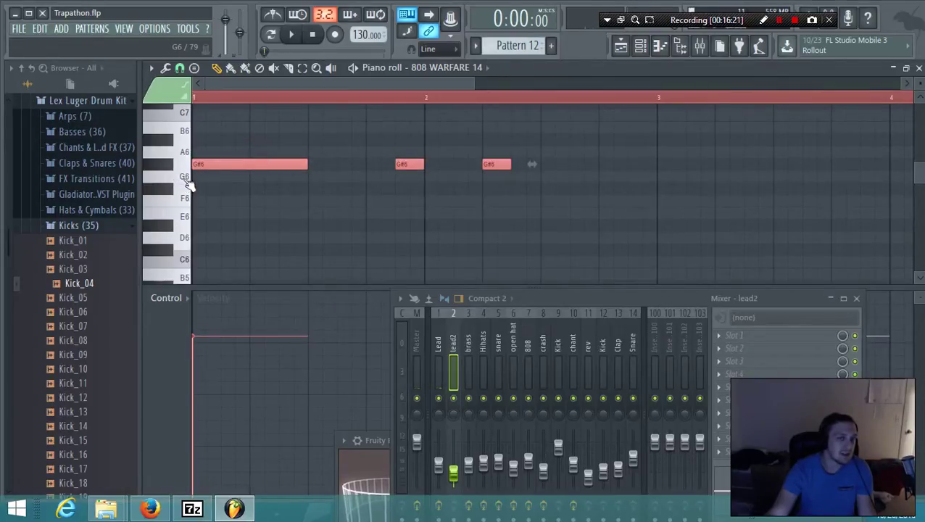
{"action": "key", "text": "space"}
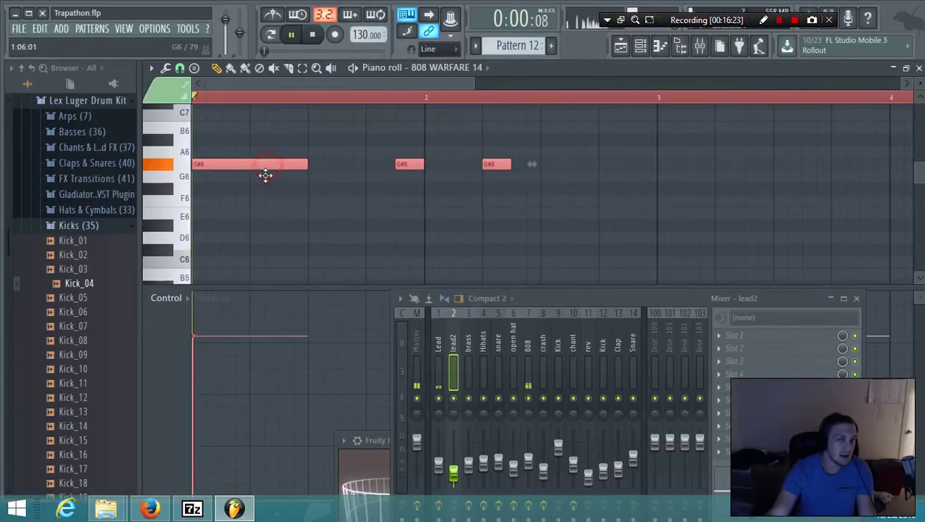
{"action": "key", "text": "space"}
Lower the three selected 808 notes in bars 1 and 2 by octaves back to G#4, replaying the pattern.
{"action": "left_click_drag", "start_coordinate": [572, 207], "coordinate": [190, 145]}
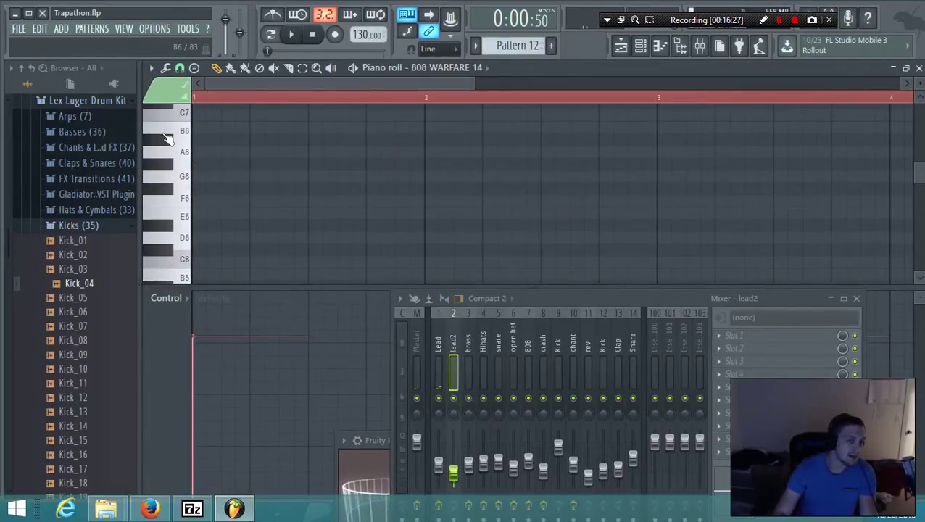
{"action": "scroll", "coordinate": [495, 182], "scroll_direction": "down", "scroll_amount": 3}
{"action": "left_click_drag", "start_coordinate": [511, 181], "coordinate": [184, 114]}
{"action": "key", "text": "space"}
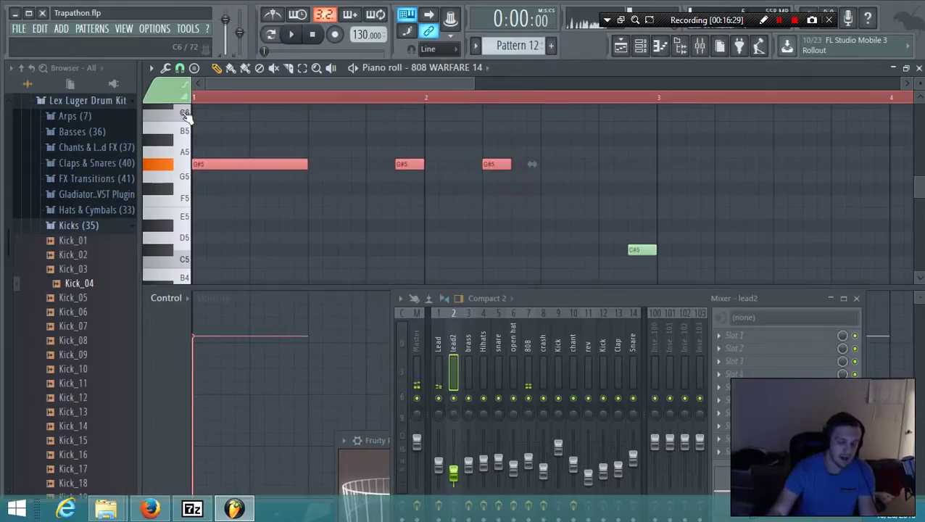
{"action": "key", "text": "space"}
{"action": "key", "text": "space"}
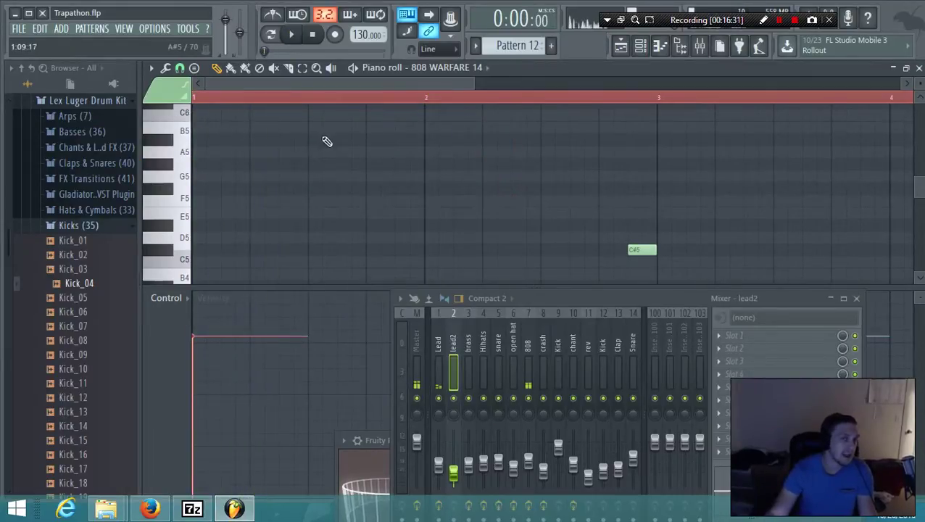
Return to the playlist and play the soloed 808 track through bars 1 to 8.
{"action": "left_click", "coordinate": [620, 45]}
{"action": "scroll", "coordinate": [470, 171], "scroll_direction": "down", "scroll_amount": 5}
{"action": "key", "text": "space"}
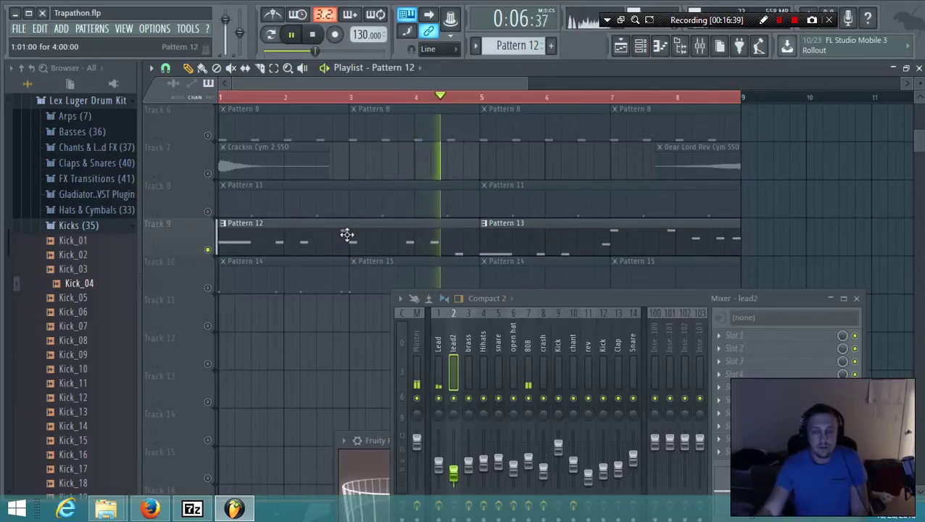
{"action": "scroll", "coordinate": [381, 232], "scroll_direction": "up", "scroll_amount": 3}
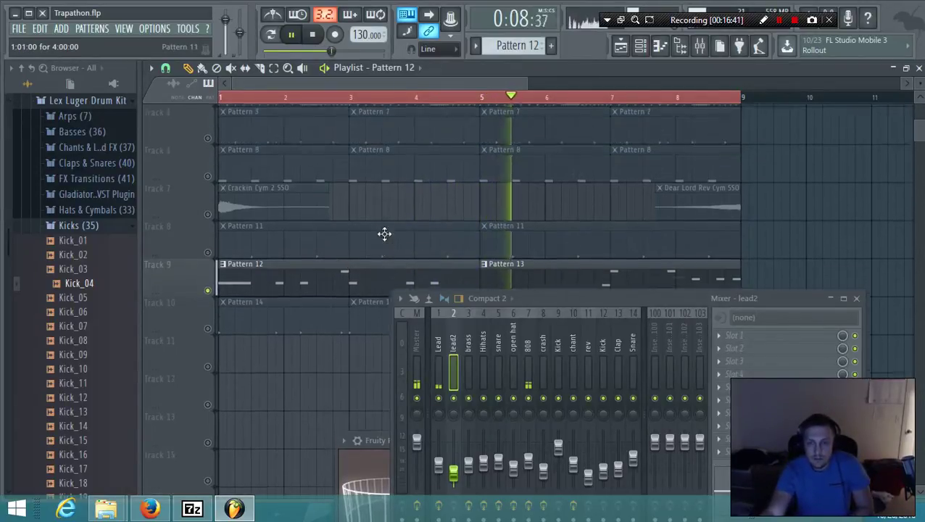
{"action": "scroll", "coordinate": [361, 230], "scroll_direction": "down", "scroll_amount": 4}
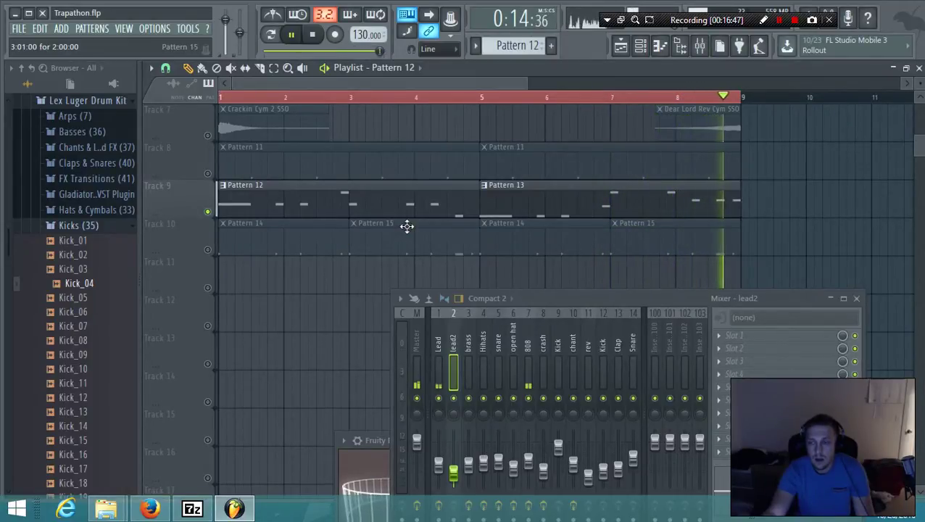
Unmute Track 10 alongside the 808 track and replay both from bar 4.
{"action": "left_click", "coordinate": [430, 97]}
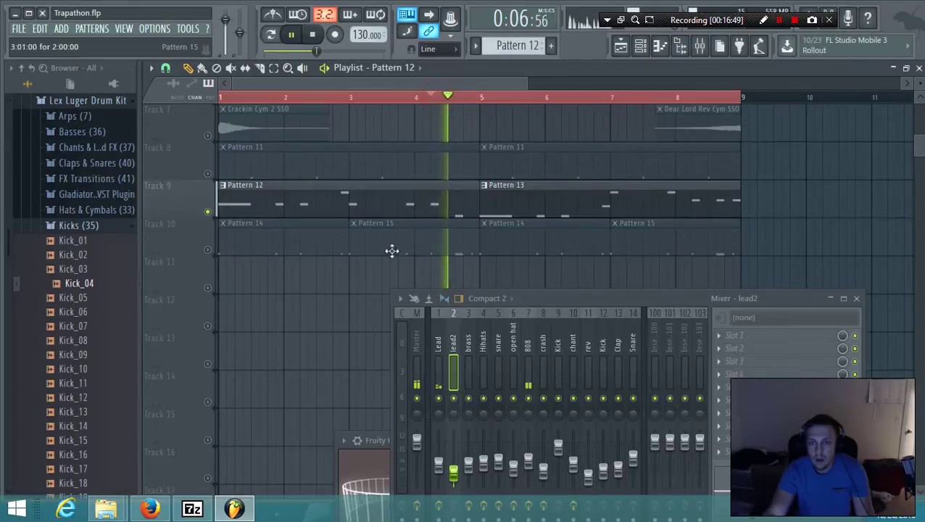
{"action": "left_click", "coordinate": [208, 250]}
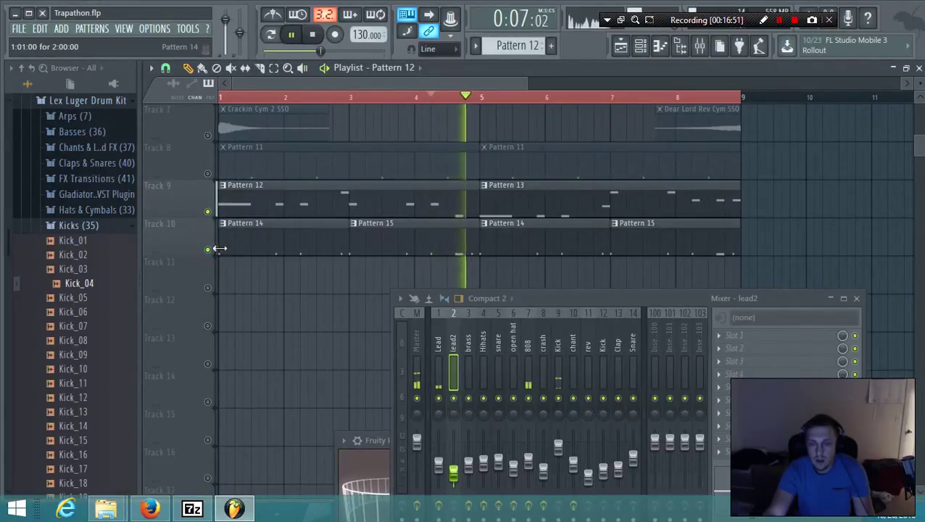
{"action": "left_click", "coordinate": [435, 97]}
Open the Pattern 12 clip on Track 9, check its notes in bar 4, and return to the playlist.
{"action": "double_click", "coordinate": [439, 203]}
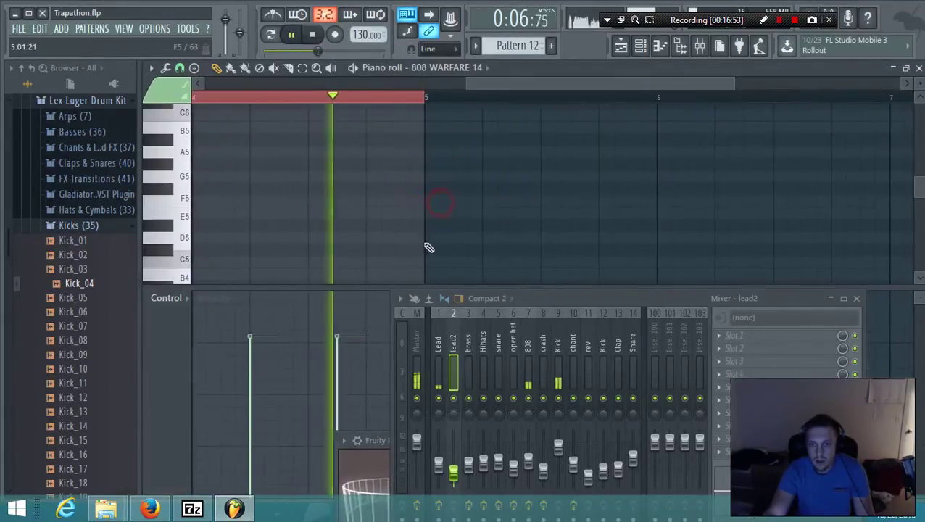
{"action": "scroll", "coordinate": [416, 239], "scroll_direction": "down", "scroll_amount": 3}
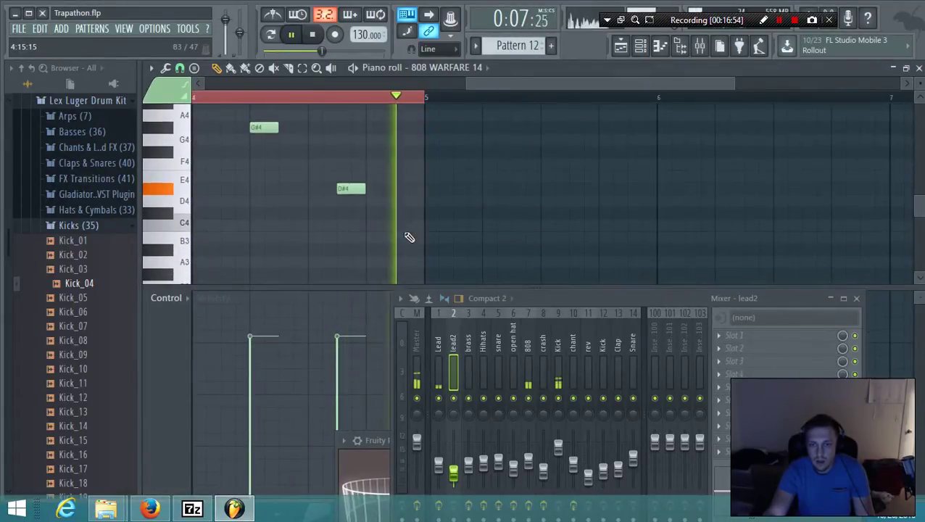
{"action": "left_click", "coordinate": [620, 48]}
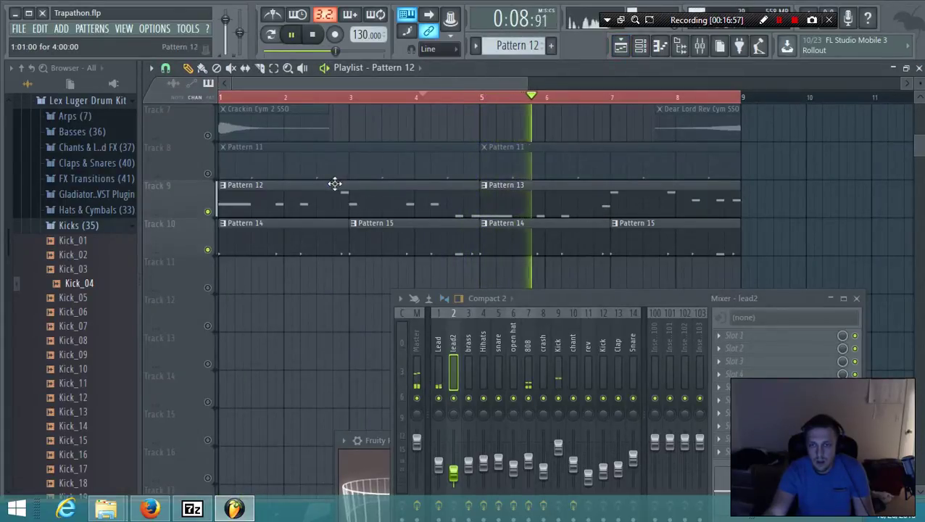
Unmute Tracks 8, 4, 5 and 6 one after another while the beat plays.
{"action": "scroll", "coordinate": [334, 183], "scroll_direction": "up", "scroll_amount": 2}
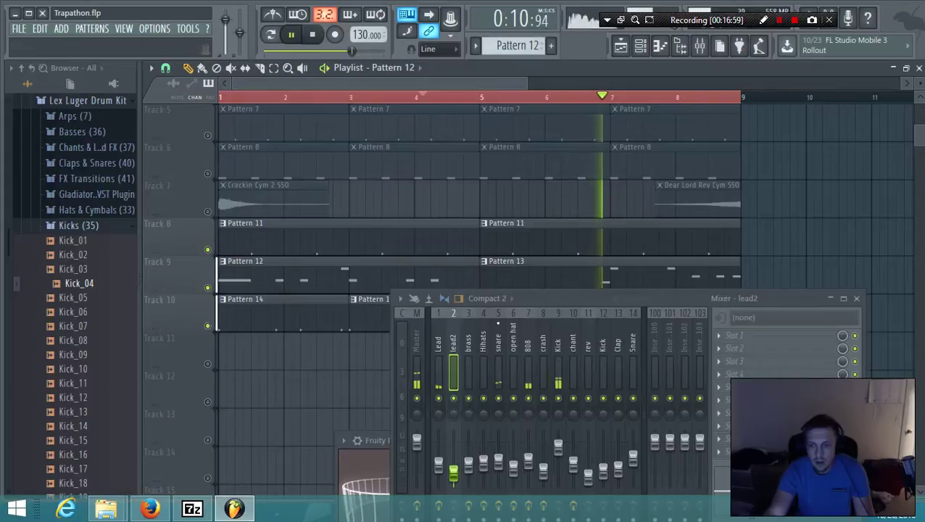
{"action": "scroll", "coordinate": [615, 231], "scroll_direction": "down", "scroll_amount": 2}
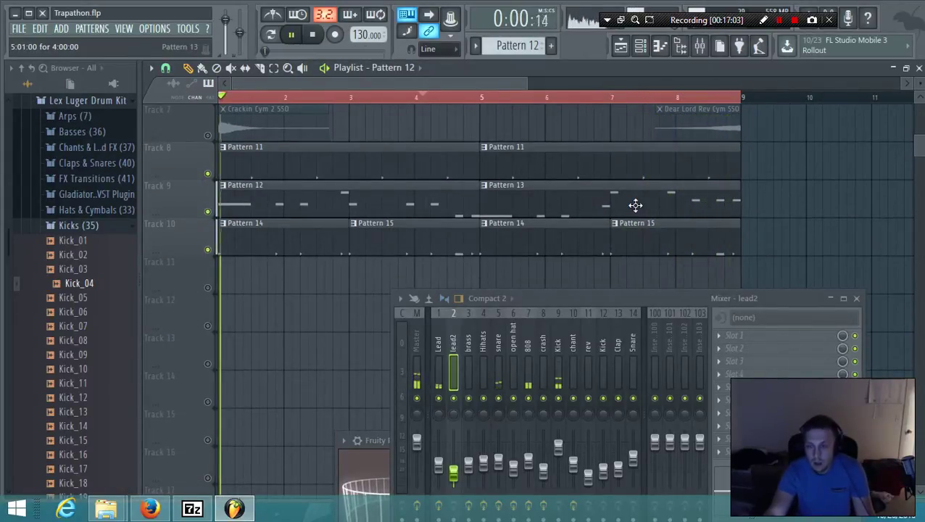
{"action": "scroll", "coordinate": [189, 233], "scroll_direction": "up", "scroll_amount": 2}
{"action": "scroll", "coordinate": [197, 210], "scroll_direction": "up", "scroll_amount": 2}
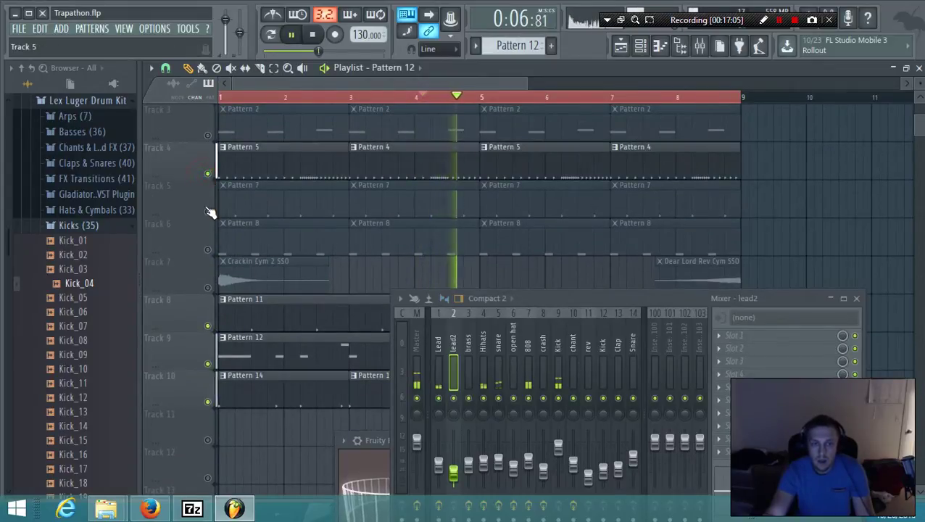
{"action": "left_click", "coordinate": [208, 213]}
{"action": "left_click", "coordinate": [208, 249]}
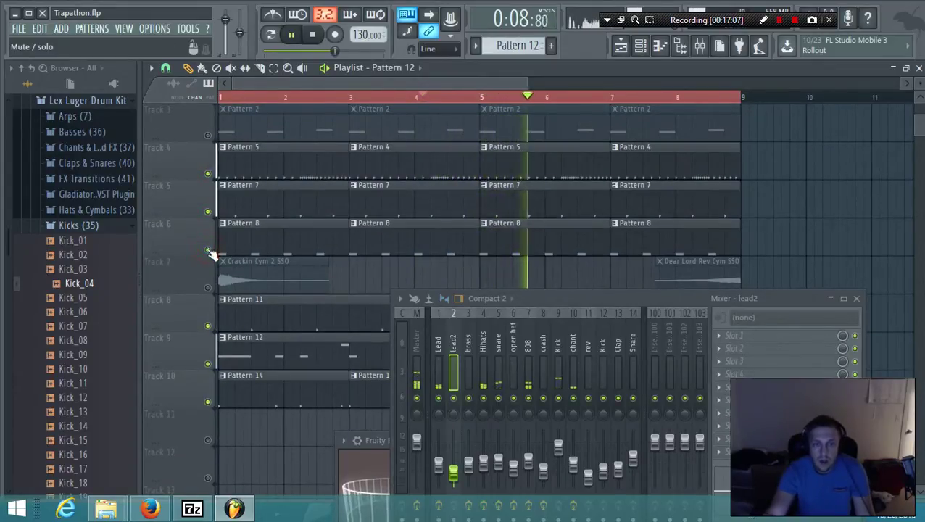
Move the mixer higher, select the open hat track and lower its volume to 29% (-19.8 dB).
{"action": "left_click_drag", "start_coordinate": [578, 301], "coordinate": [577, 203]}
{"action": "left_click", "coordinate": [480, 250]}
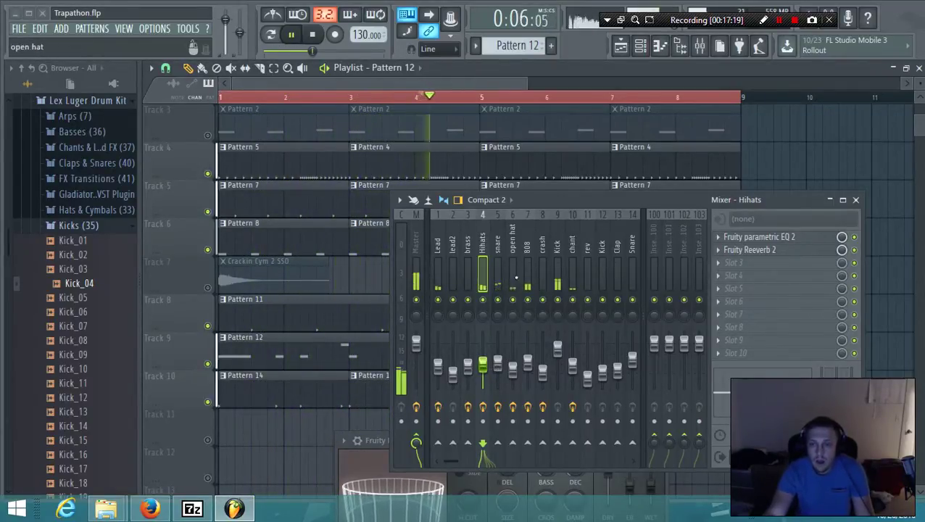
{"action": "left_click", "coordinate": [513, 246]}
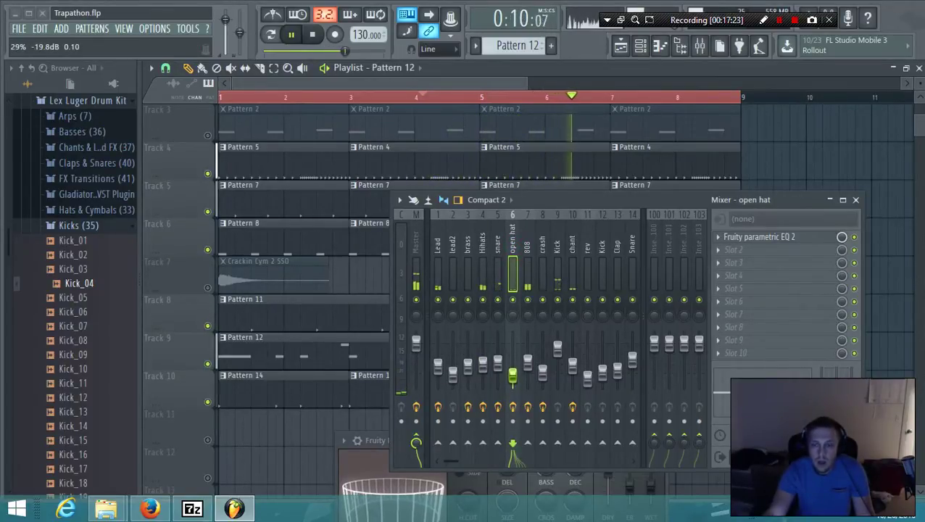
Unmute Tracks 7 and 3 and replay the beat from bar 1.
{"action": "left_click", "coordinate": [208, 289]}
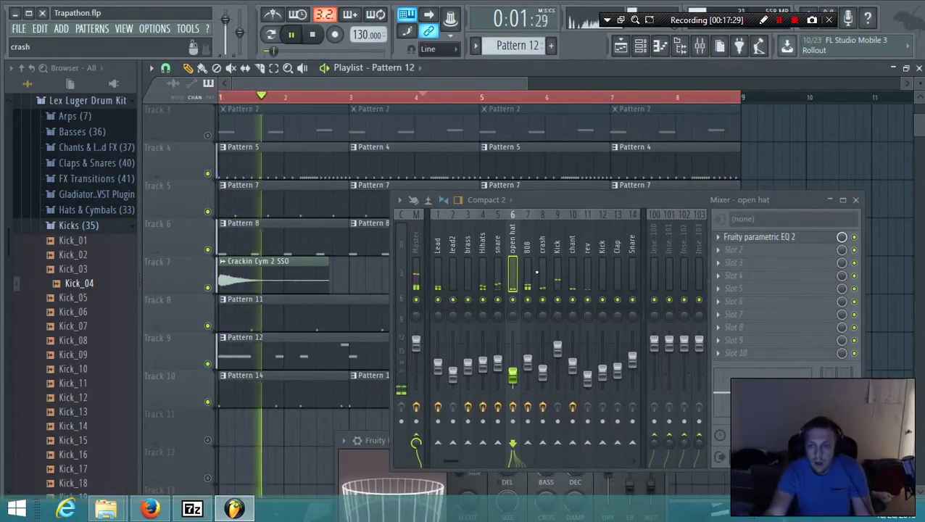
{"action": "scroll", "coordinate": [215, 216], "scroll_direction": "up", "scroll_amount": 2}
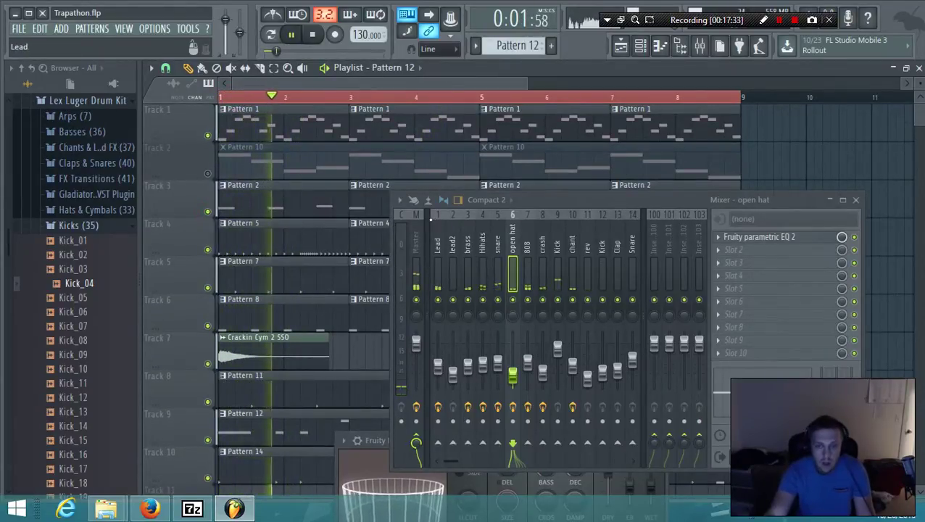
{"action": "left_click", "coordinate": [225, 98]}
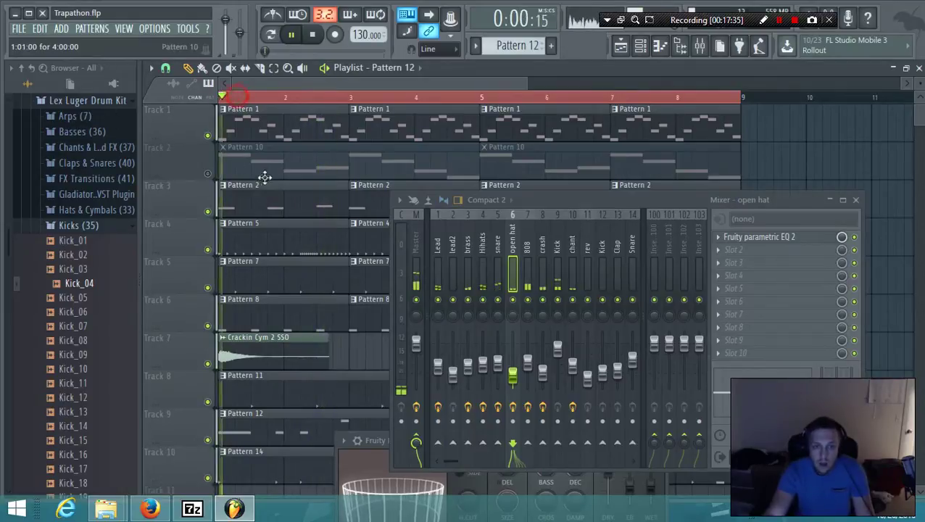
Open the Pattern 2 clip on Track 3, examine its notes clear of the mixer window, and return to the playlist.
{"action": "double_click", "coordinate": [282, 190]}
{"action": "scroll", "coordinate": [293, 203], "scroll_direction": "down", "scroll_amount": 3}
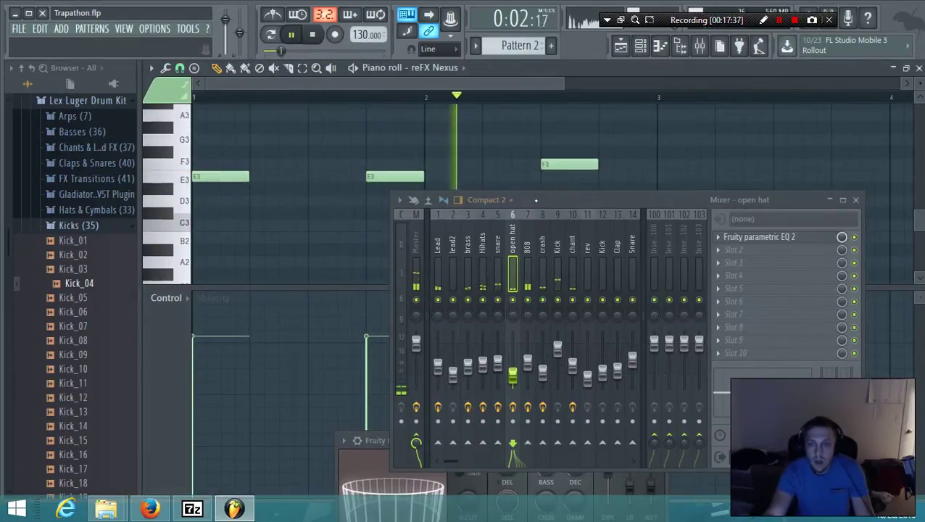
{"action": "left_click_drag", "start_coordinate": [541, 201], "coordinate": [392, 285]}
{"action": "mouse_move", "coordinate": [404, 176]}
{"action": "left_mouse_down"}
{"action": "mouse_move", "coordinate": [434, 182]}
{"action": "mouse_move", "coordinate": [372, 178]}
{"action": "mouse_move", "coordinate": [387, 176]}
{"action": "left_mouse_up"}
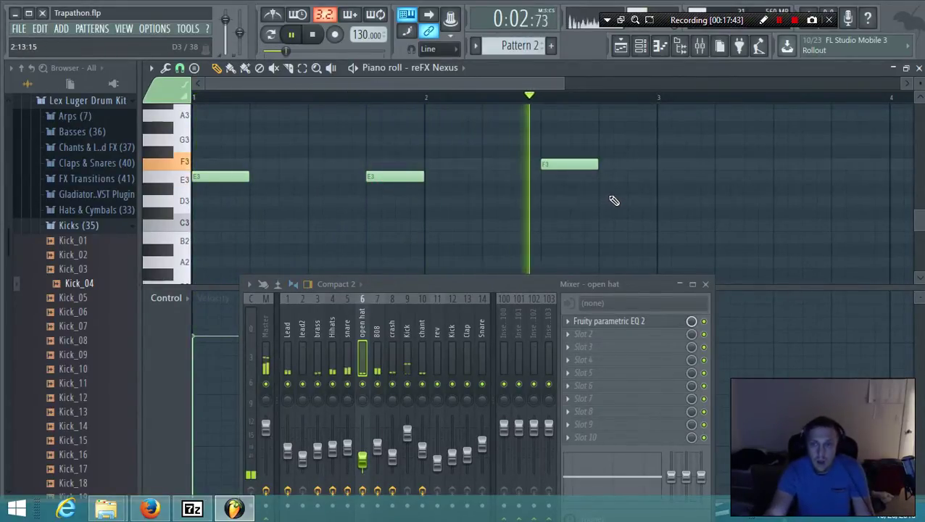
{"action": "key", "text": "F5"}
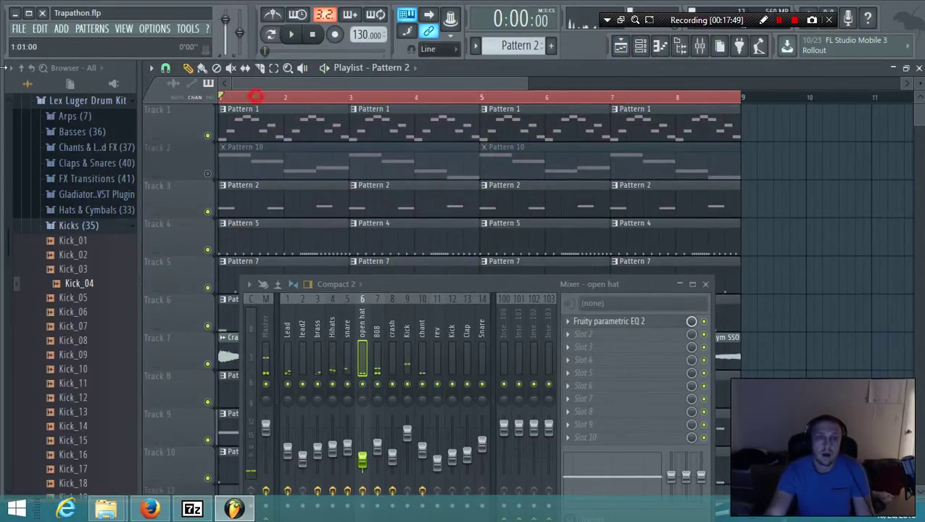
Duplicate Pattern 2's three notes into bars 3 and 4, and delete its extra clips at bars 3 and 7 on Track 3.
{"action": "right_click", "coordinate": [362, 206]}
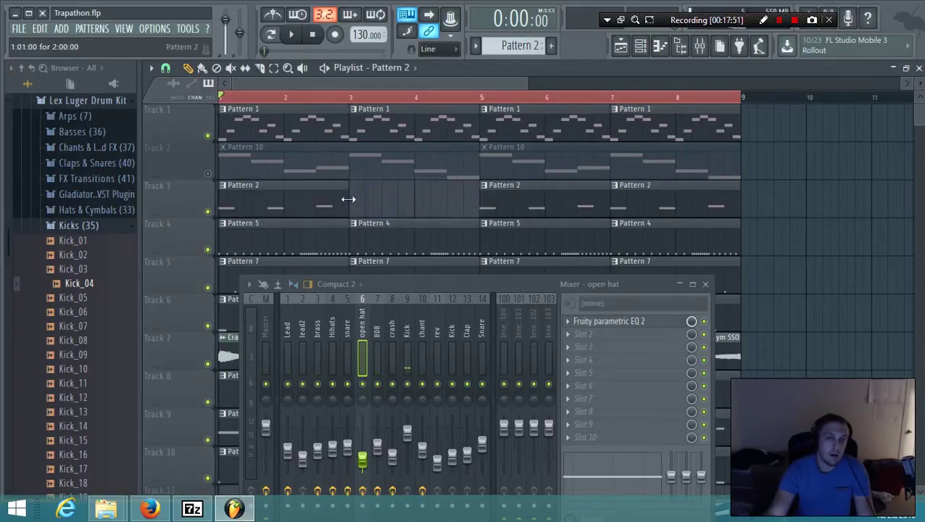
{"action": "double_click", "coordinate": [450, 206]}
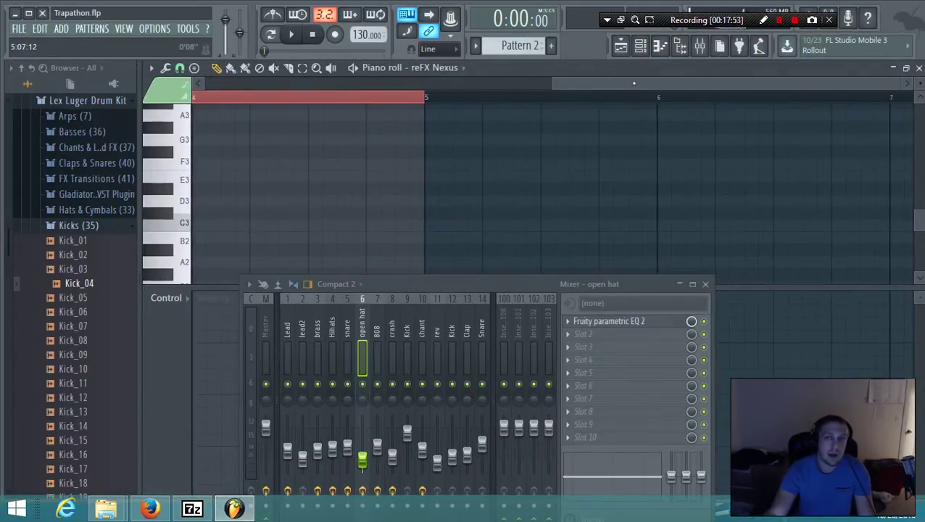
{"action": "scroll", "coordinate": [519, 165], "scroll_direction": "down", "scroll_amount": 5}
{"action": "scroll", "coordinate": [519, 166], "scroll_direction": "up", "scroll_amount": 2}
{"action": "left_click_drag", "start_coordinate": [625, 194], "coordinate": [52, 118]}
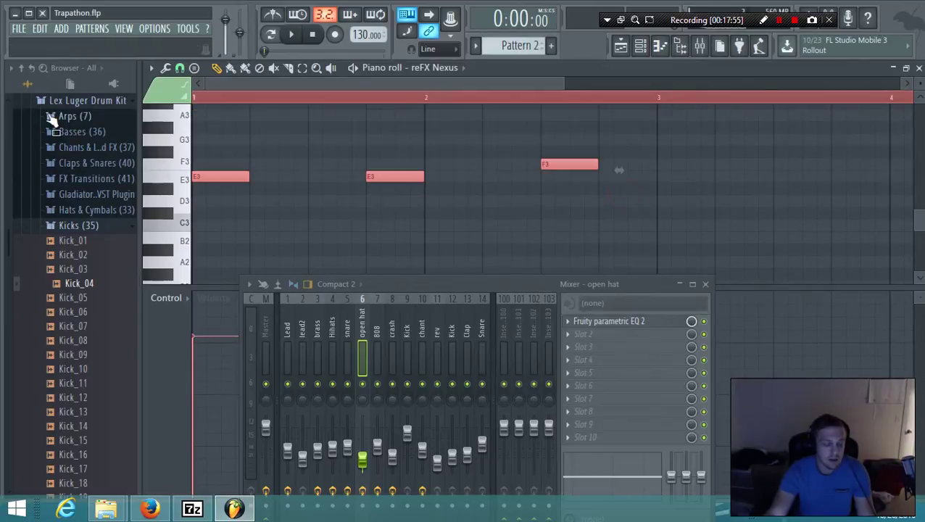
{"action": "key", "text": "shift+Right"}
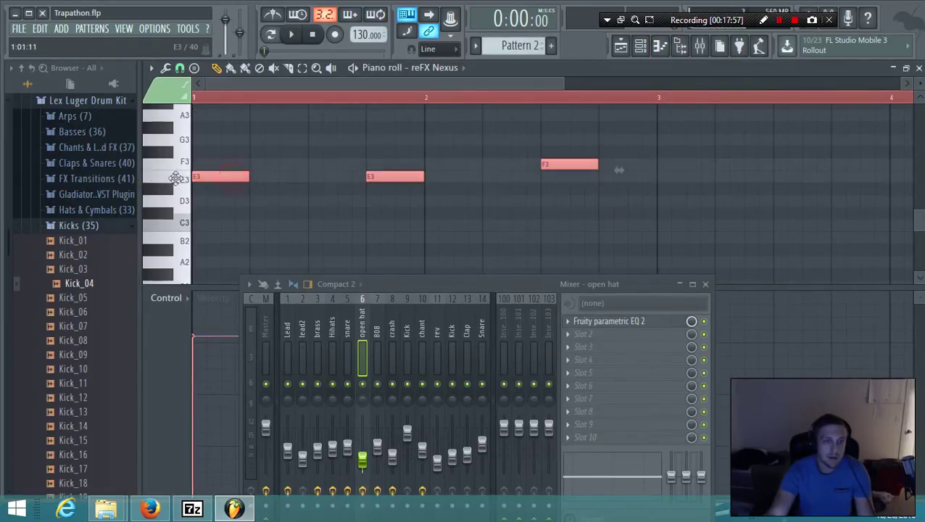
{"action": "key", "text": "ctrl+b"}
{"action": "left_click", "coordinate": [622, 46]}
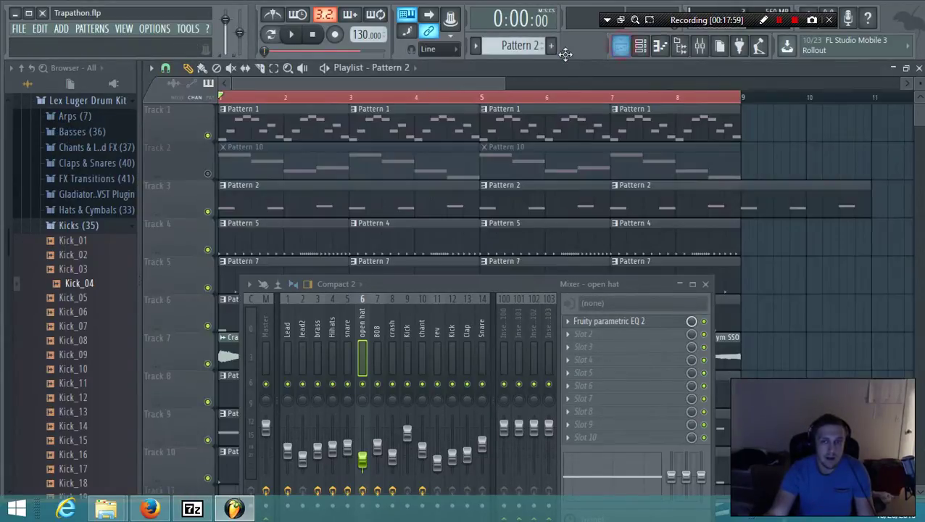
{"action": "right_click", "coordinate": [754, 197]}
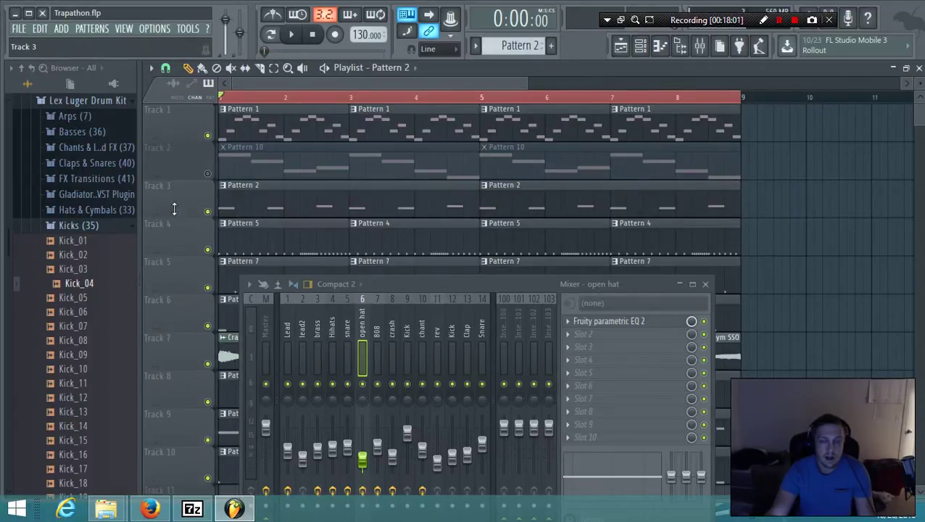
Solo Track 3 and lower Pattern 2's last F3 note in bar 4 to C3.
{"action": "right_click", "coordinate": [208, 211]}
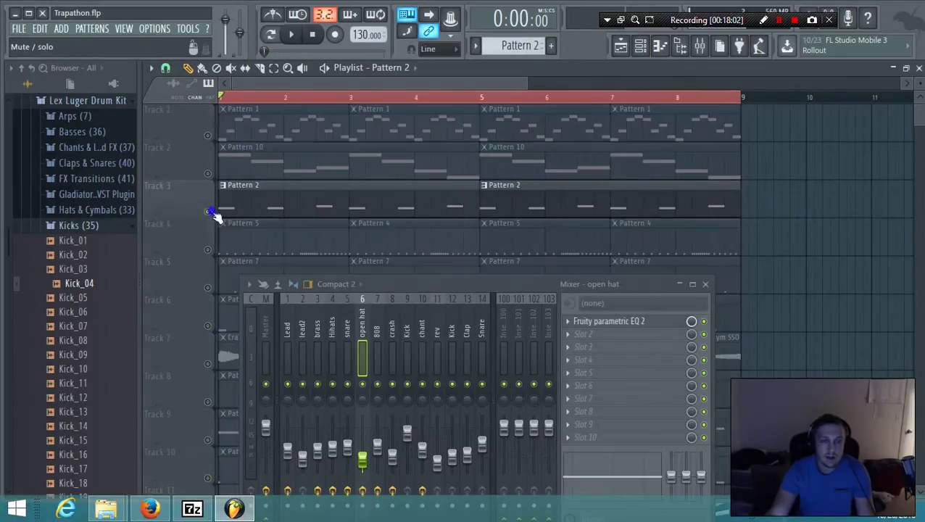
{"action": "double_click", "coordinate": [265, 201]}
{"action": "left_click_drag", "start_coordinate": [475, 84], "coordinate": [785, 84]}
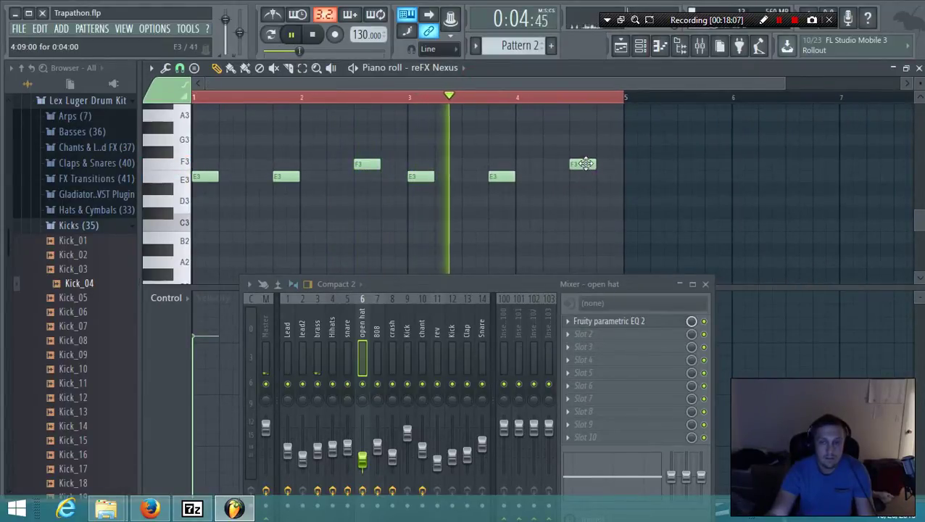
{"action": "left_click_drag", "start_coordinate": [584, 164], "coordinate": [584, 224]}
Play the end of Pattern 2 to hear the changed note, stop, and return to the playlist.
{"action": "left_click", "coordinate": [572, 97]}
{"action": "key", "text": "space"}
{"action": "key", "text": "space"}
{"action": "key", "text": "space"}
{"action": "key", "text": "space"}
{"action": "key", "text": "space"}
{"action": "left_click", "coordinate": [623, 46]}
{"action": "left_click", "coordinate": [622, 47]}
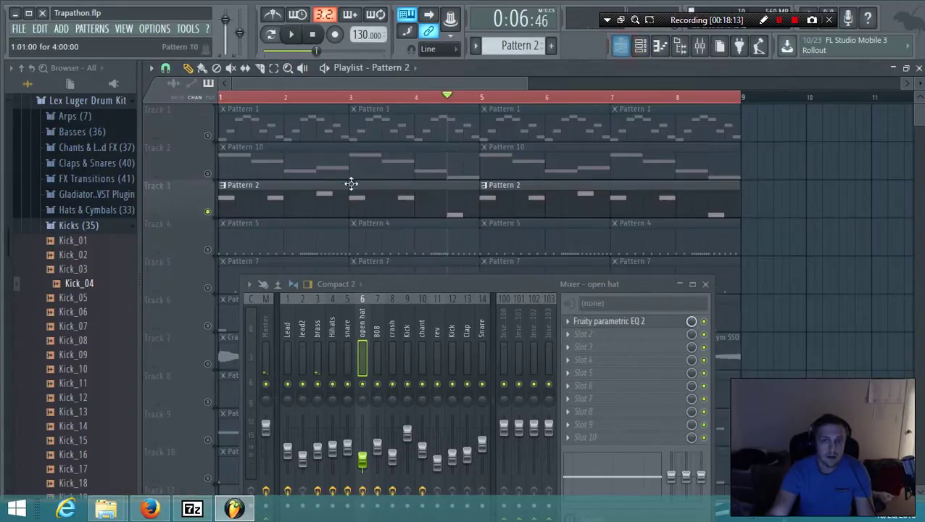
Unmute Track 9 to hear the 808 with the brass, check Pattern 12 in the piano roll, and return to the playlist.
{"action": "scroll", "coordinate": [310, 154], "scroll_direction": "down", "scroll_amount": 7}
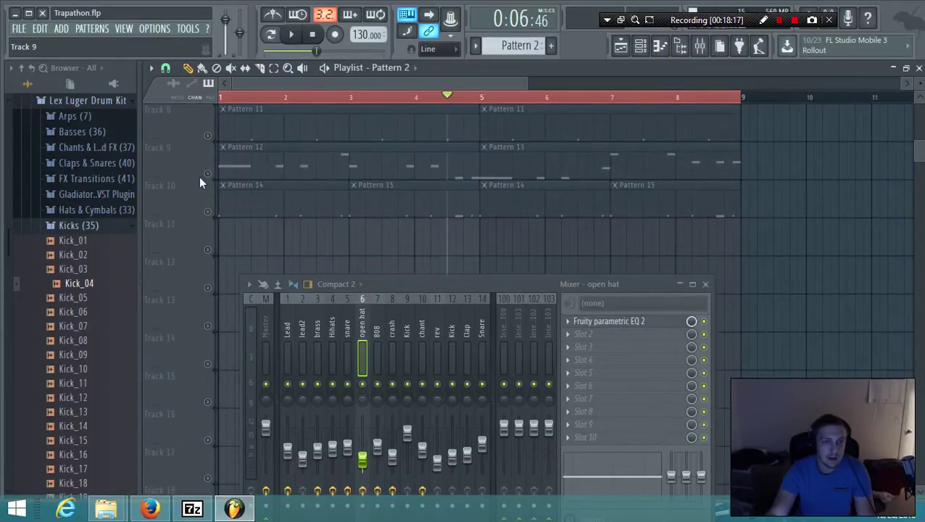
{"action": "left_click", "coordinate": [208, 174]}
{"action": "key", "text": "space"}
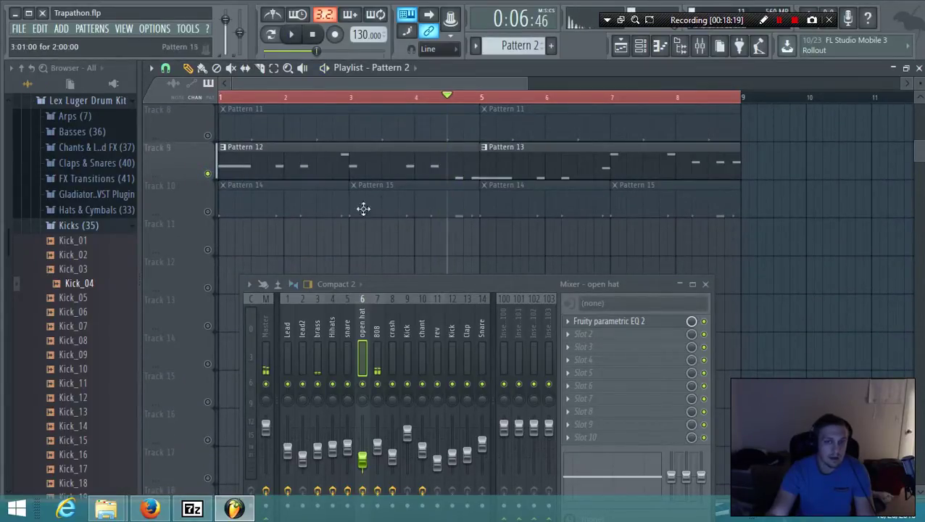
{"action": "double_click", "coordinate": [447, 170]}
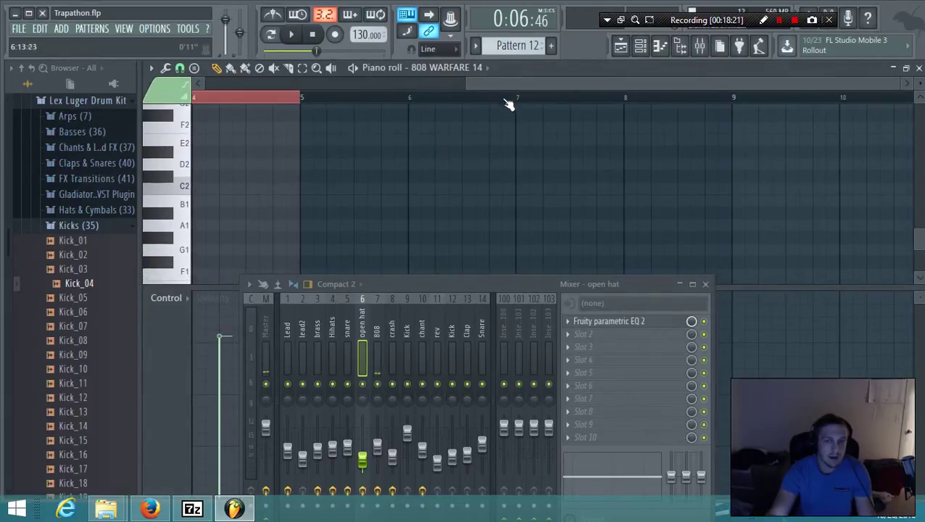
{"action": "left_click", "coordinate": [620, 46]}
Re-enable all tracks, replay the beat from bar 1 and mute Track 2.
{"action": "right_click", "coordinate": [208, 175]}
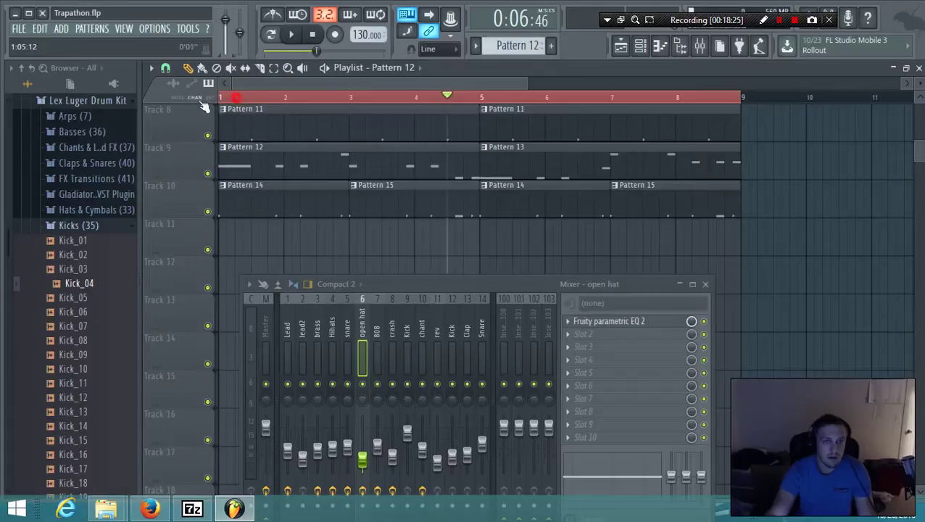
{"action": "left_click", "coordinate": [236, 97]}
{"action": "key", "text": "space"}
{"action": "scroll", "coordinate": [303, 147], "scroll_direction": "up", "scroll_amount": 4}
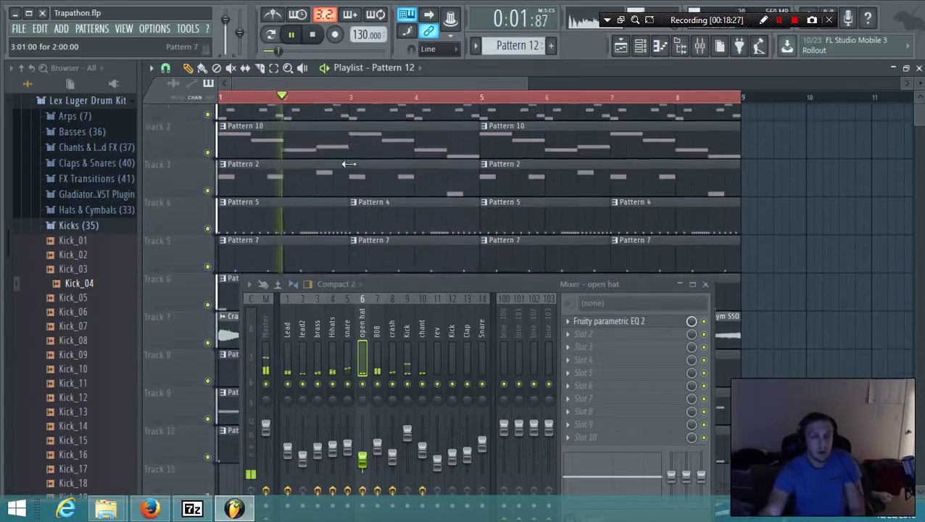
{"action": "scroll", "coordinate": [348, 164], "scroll_direction": "up", "scroll_amount": 1}
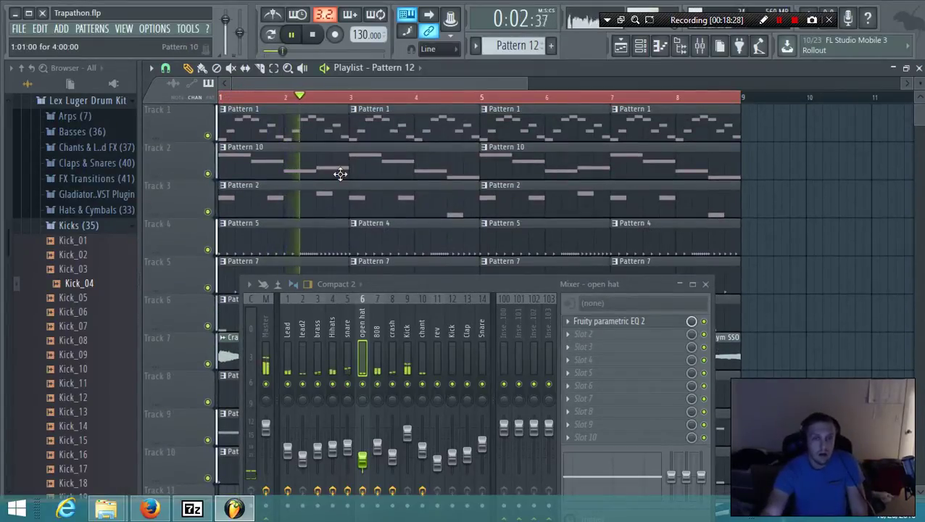
{"action": "left_click", "coordinate": [207, 176]}
Zoom the playlist out beyond bar 16 and close the mixer while the beat plays.
{"action": "scroll", "coordinate": [441, 174], "scroll_direction": "down", "scroll_amount": 4}
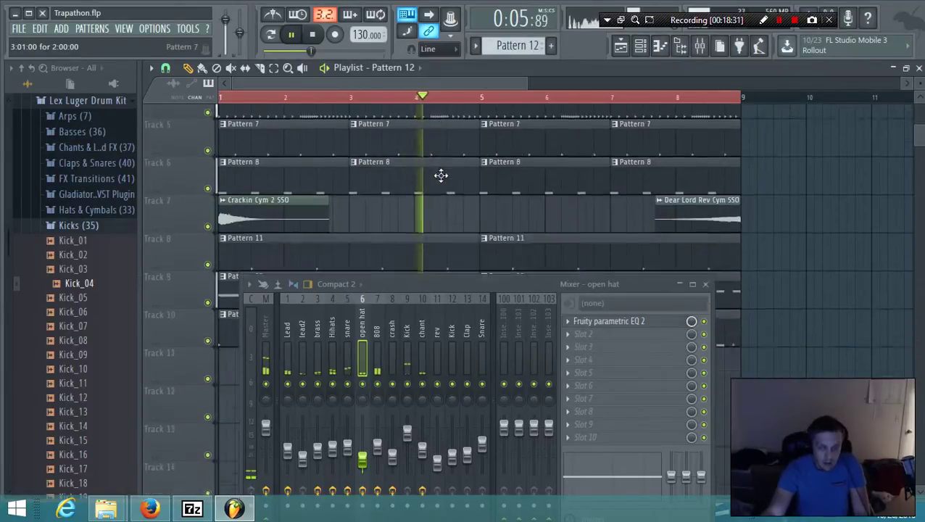
{"action": "scroll", "coordinate": [443, 174], "scroll_direction": "up", "scroll_amount": 3}
{"action": "left_click_drag", "start_coordinate": [526, 75], "coordinate": [757, 75]}
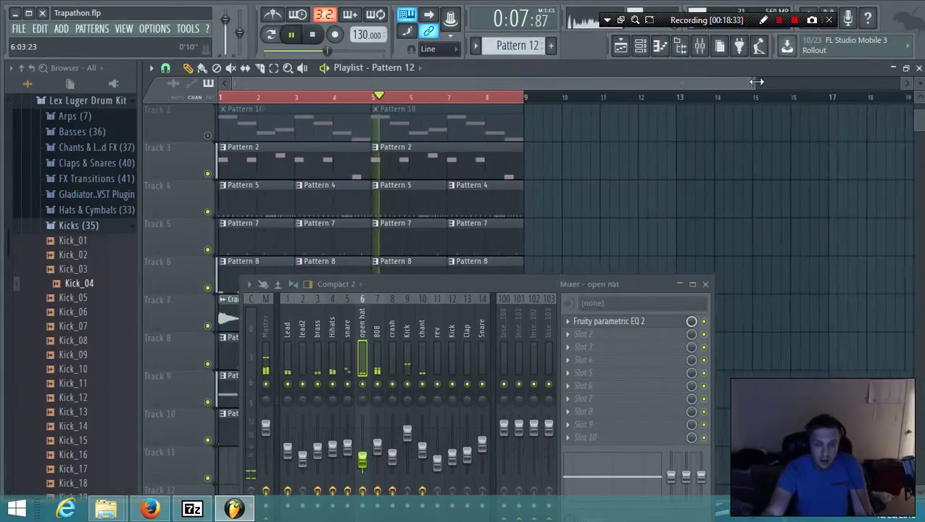
{"action": "scroll", "coordinate": [583, 223], "scroll_direction": "down", "scroll_amount": 8}
{"action": "scroll", "coordinate": [593, 224], "scroll_direction": "up", "scroll_amount": 1}
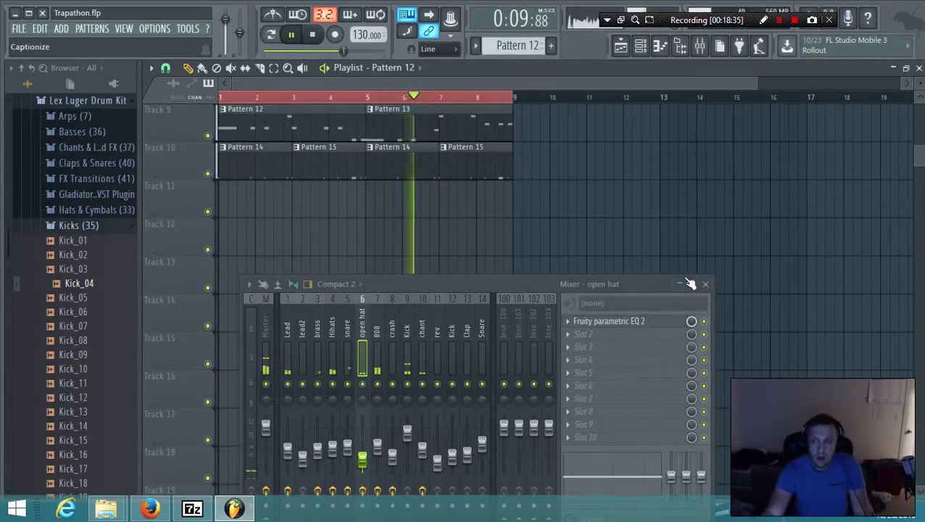
{"action": "left_click", "coordinate": [705, 284]}
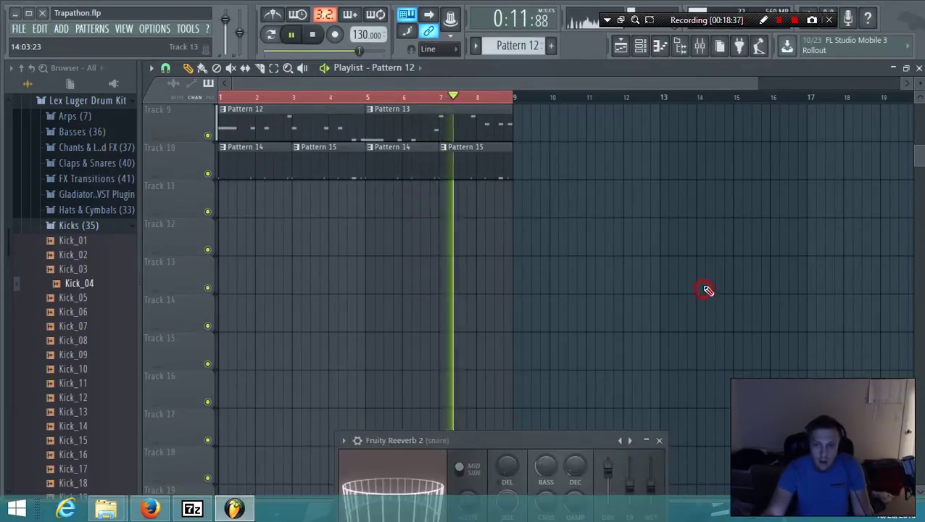
Select all clips on Tracks 1 to 10 in bars 1 to 8 and duplicate them into bars 9 to 16.
{"action": "scroll", "coordinate": [634, 270], "scroll_direction": "up", "scroll_amount": 3}
{"action": "scroll", "coordinate": [634, 272], "scroll_direction": "up", "scroll_amount": 2}
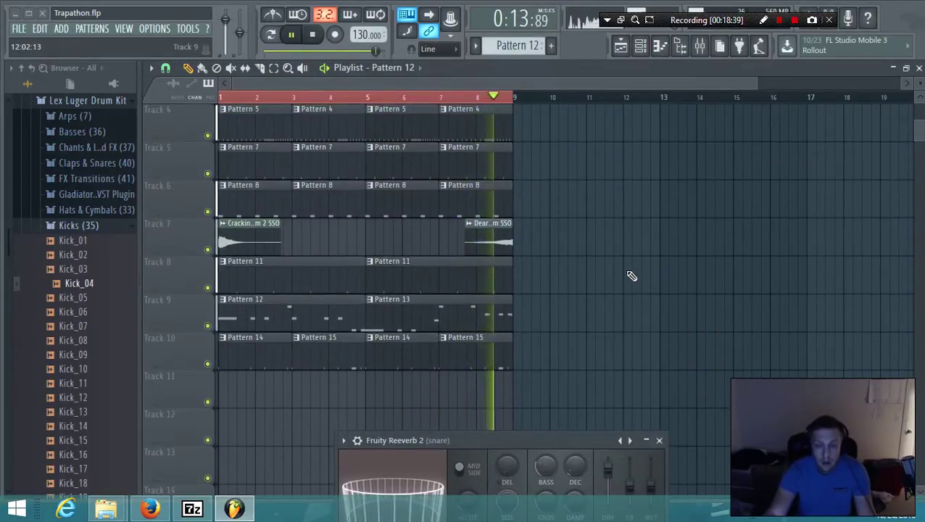
{"action": "scroll", "coordinate": [588, 294], "scroll_direction": "down", "scroll_amount": 2}
{"action": "scroll", "coordinate": [588, 286], "scroll_direction": "up", "scroll_amount": 3}
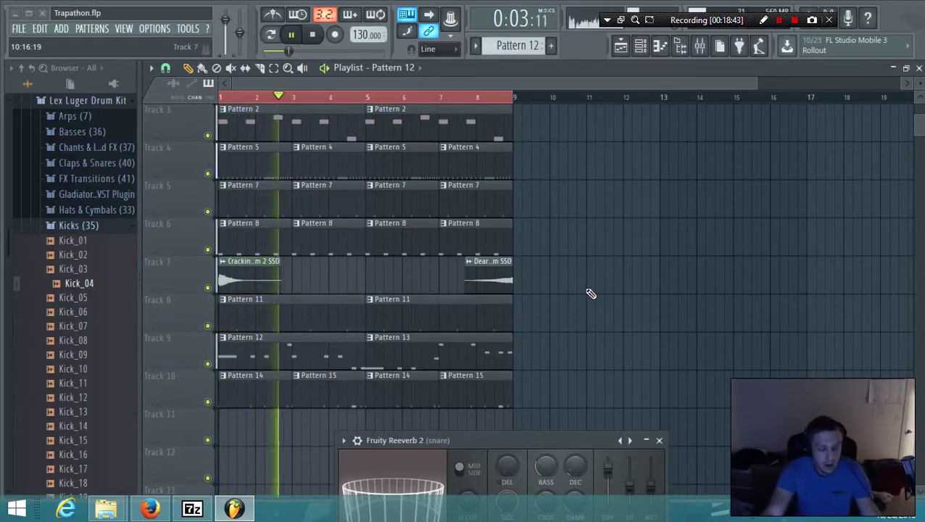
{"action": "left_click_drag", "start_coordinate": [555, 405], "coordinate": [84, 57]}
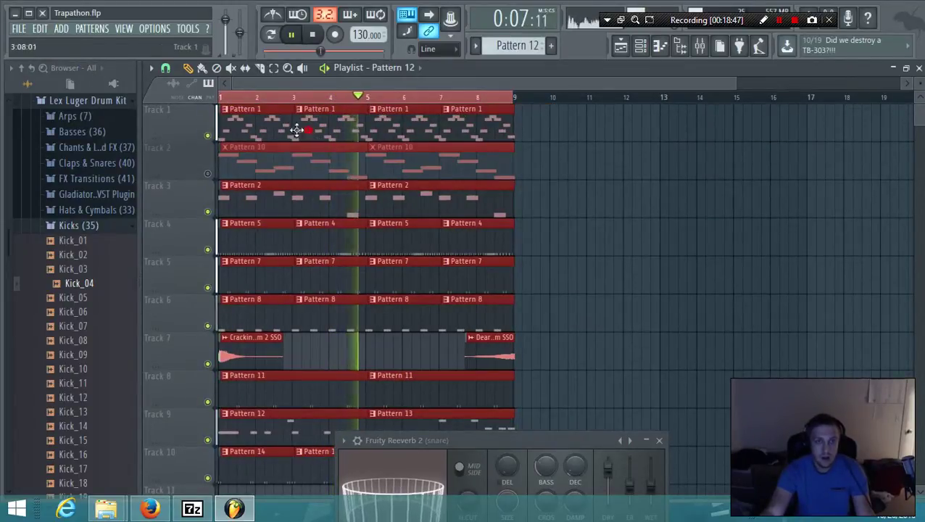
{"action": "key", "text": "ctrl+b"}
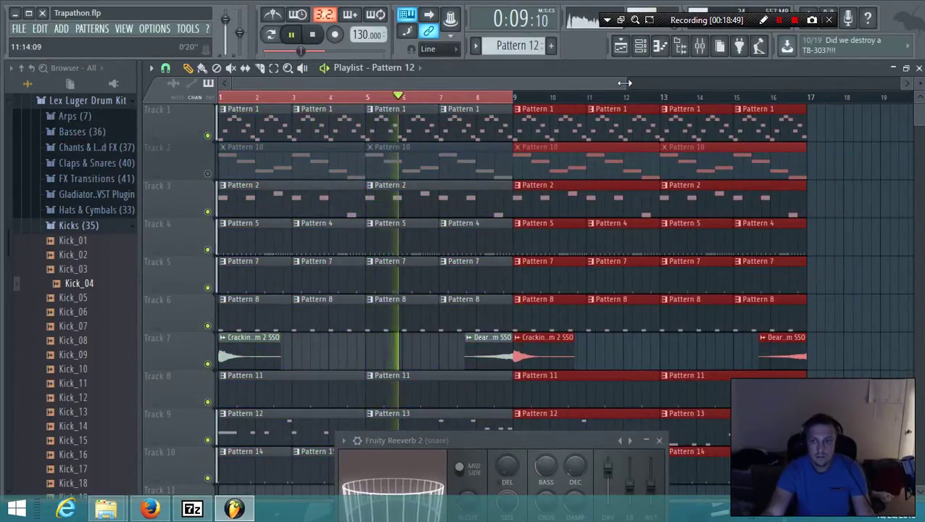
{"action": "left_click_drag", "start_coordinate": [622, 83], "coordinate": [849, 82]}
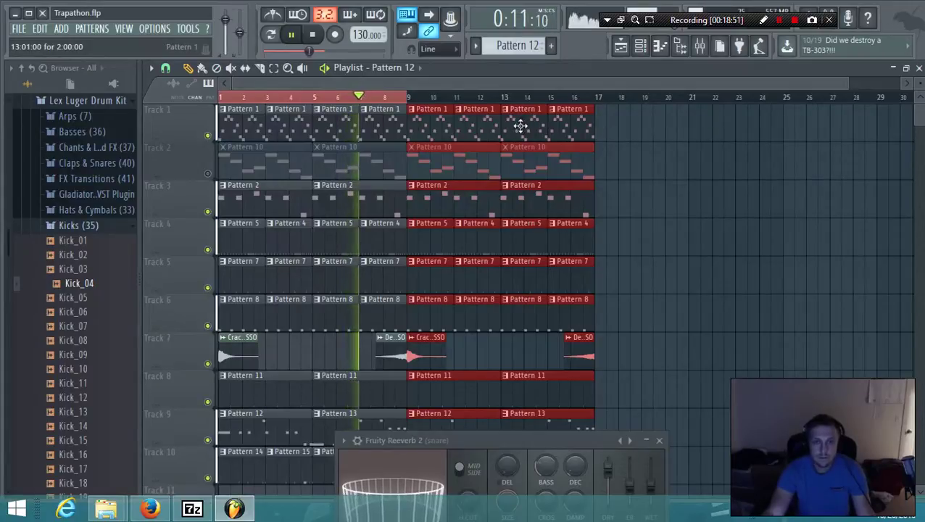
Stop playback, reopen the mixer over the playlist and move it slightly higher.
{"action": "key", "text": "space"}
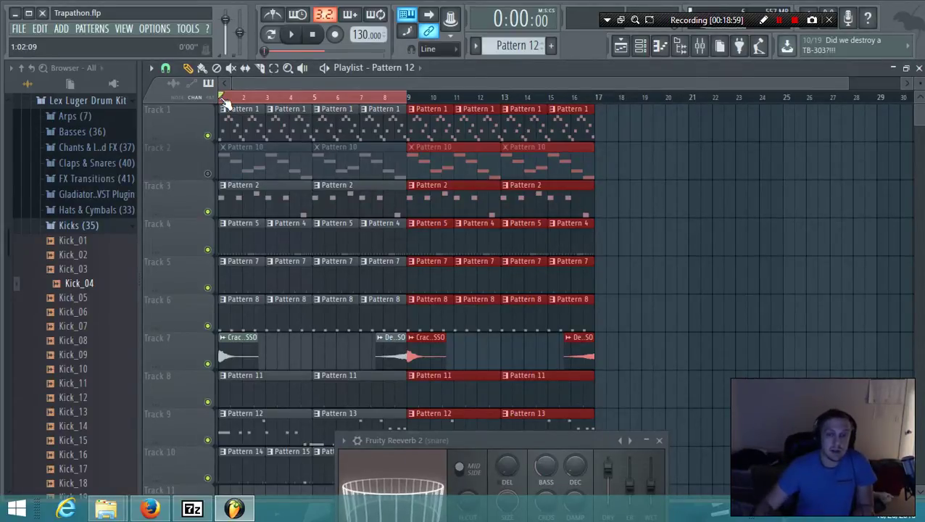
{"action": "left_click", "coordinate": [621, 47]}
{"action": "left_click", "coordinate": [622, 48]}
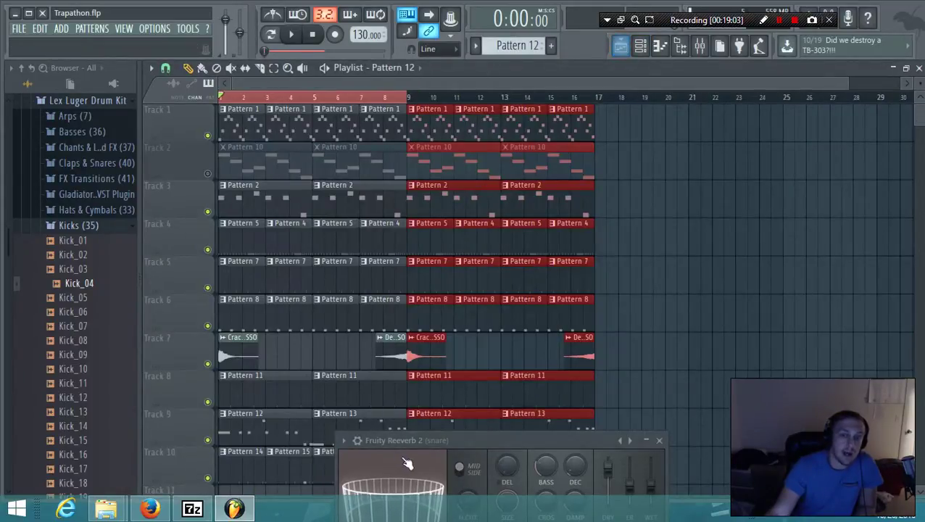
{"action": "left_click", "coordinate": [700, 46]}
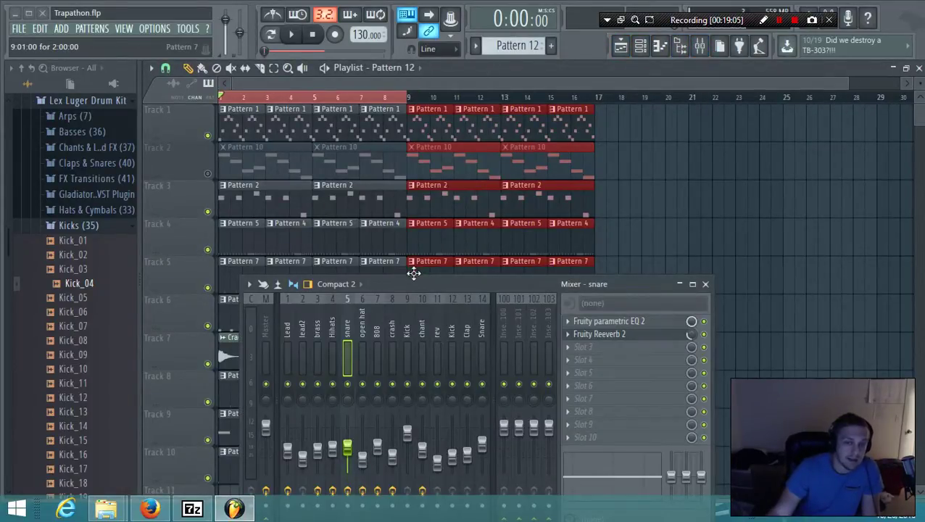
{"action": "left_click_drag", "start_coordinate": [413, 281], "coordinate": [417, 264]}
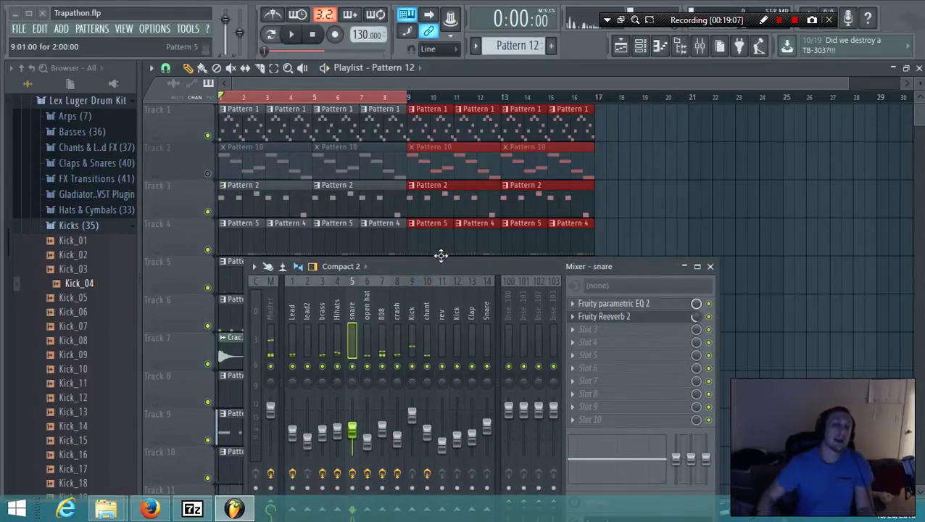